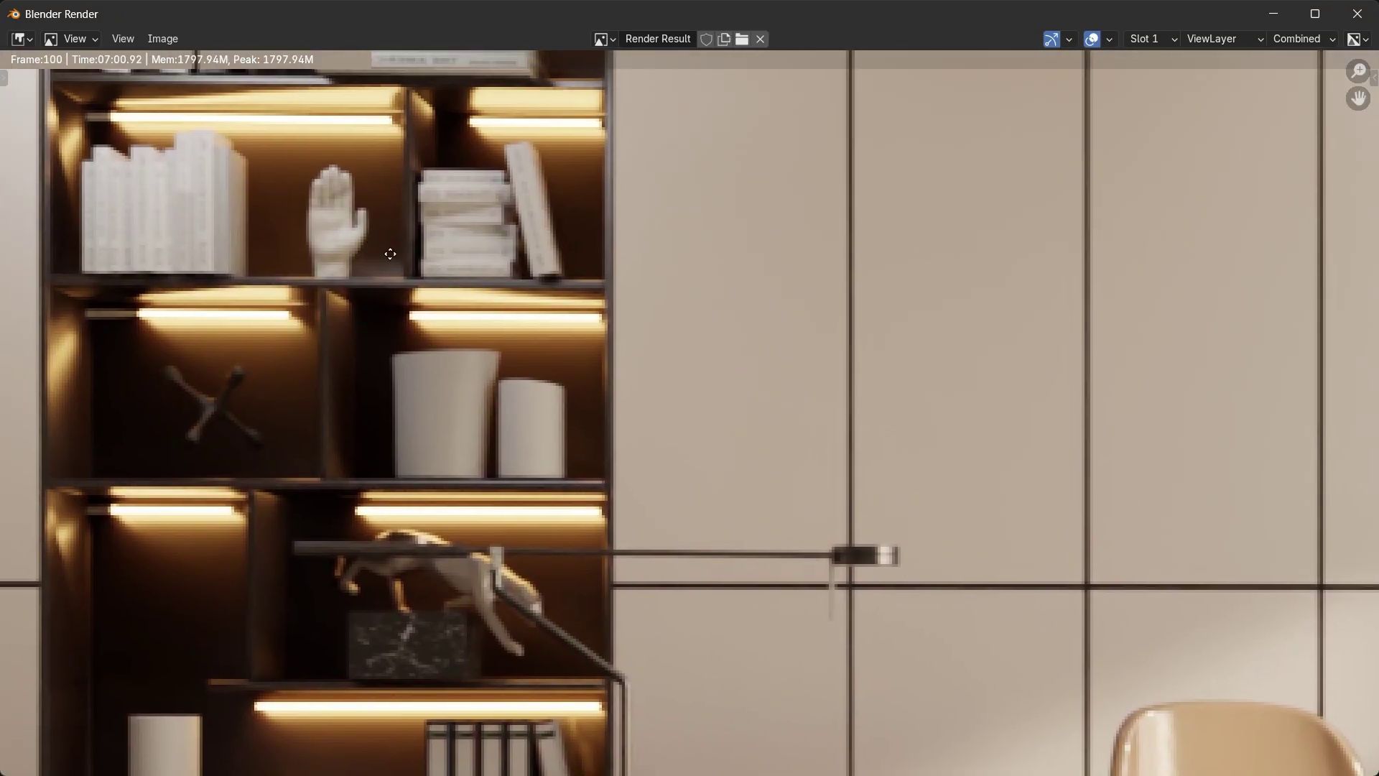
{"action": "scroll", "coordinate": [674, 446], "scroll_direction": "up", "scroll_amount": 6}
Zoom in and back out on the finished office render in the Image Editor.
{"action": "scroll", "coordinate": [672, 446], "scroll_direction": "down", "scroll_amount": 1}
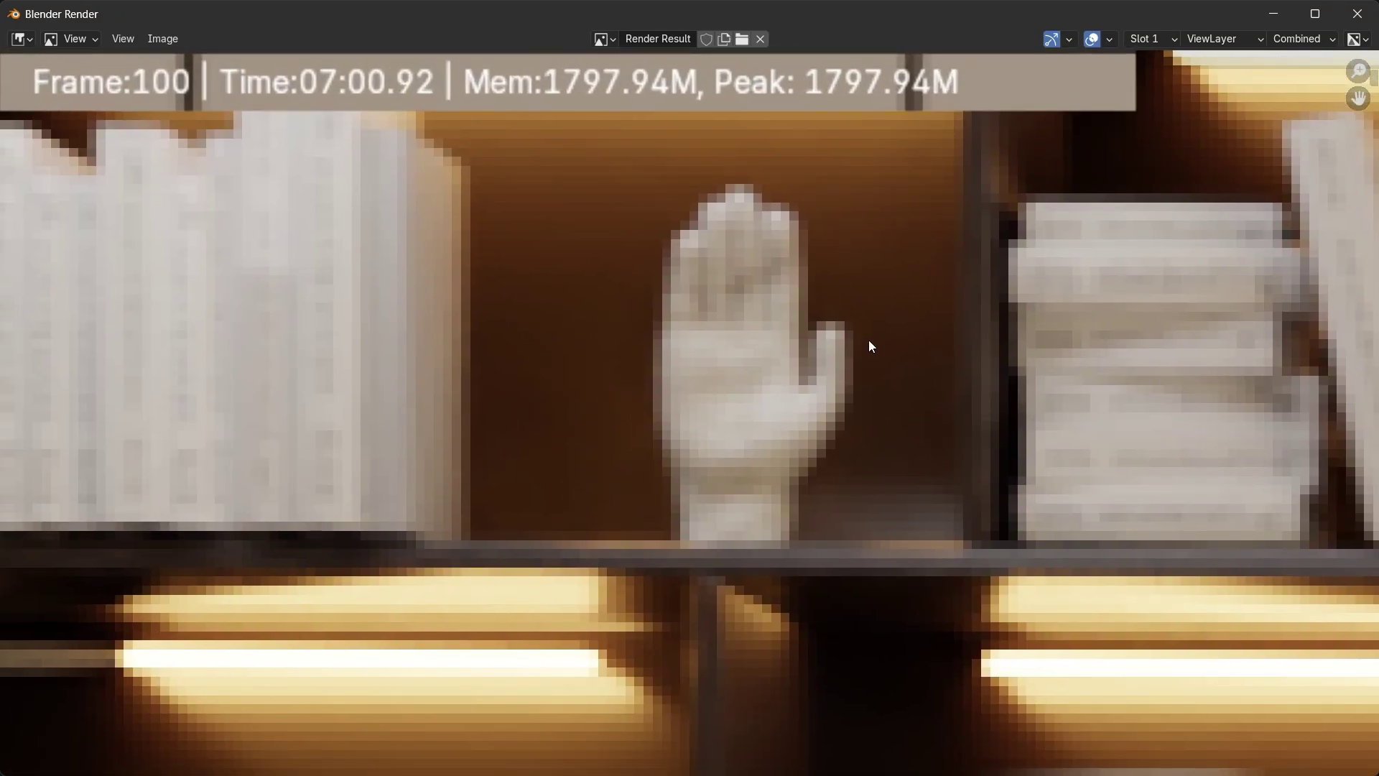
{"action": "scroll", "coordinate": [855, 346], "scroll_direction": "down", "scroll_amount": 1}
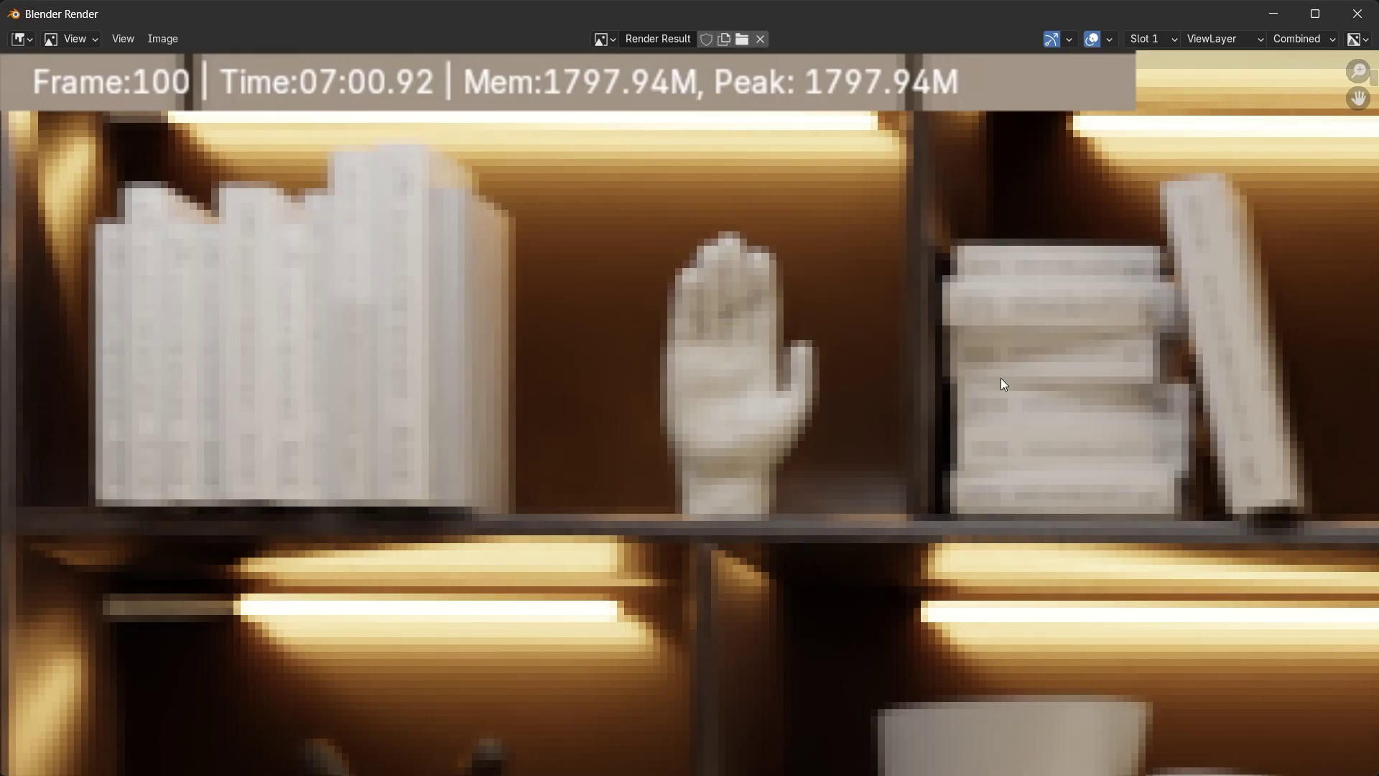
{"action": "scroll", "coordinate": [753, 413], "scroll_direction": "down", "scroll_amount": 5}
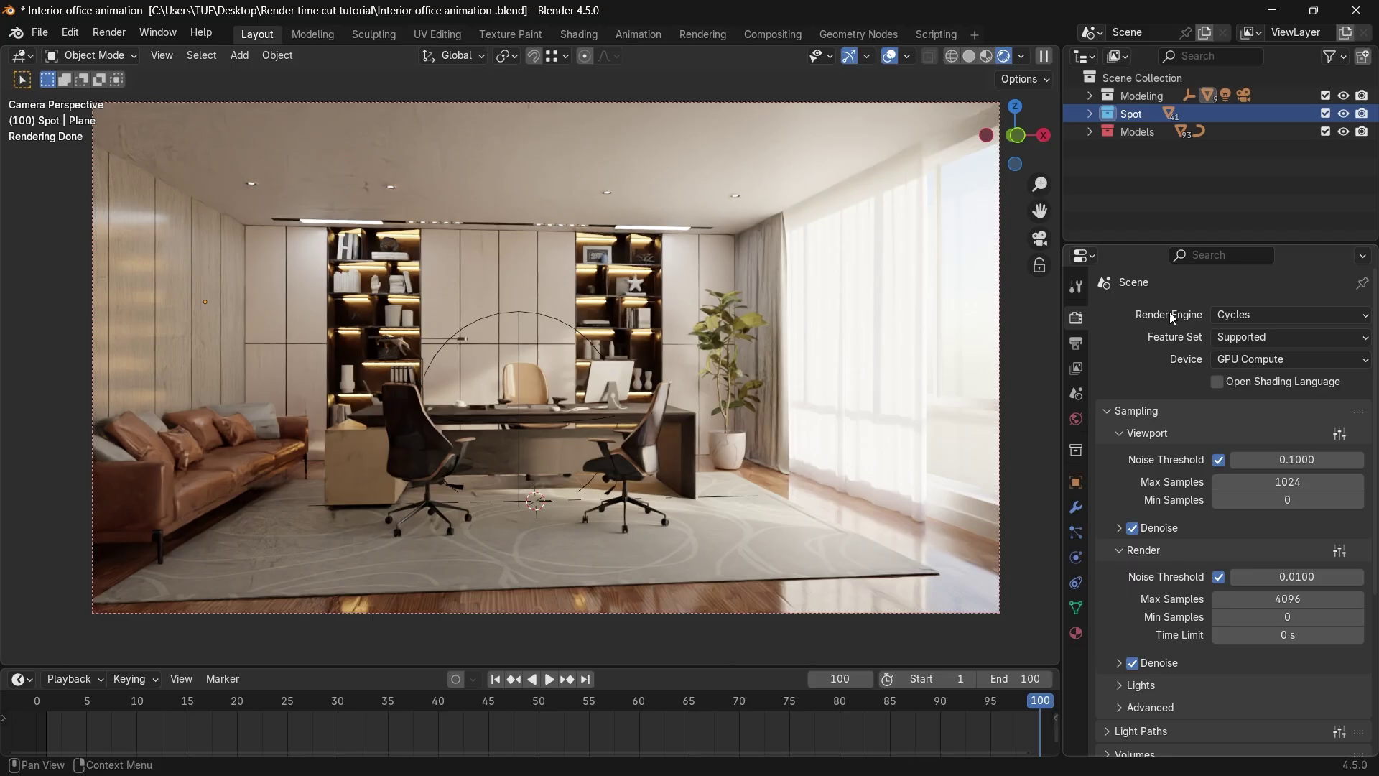
{"action": "left_click", "coordinate": [1286, 316]}
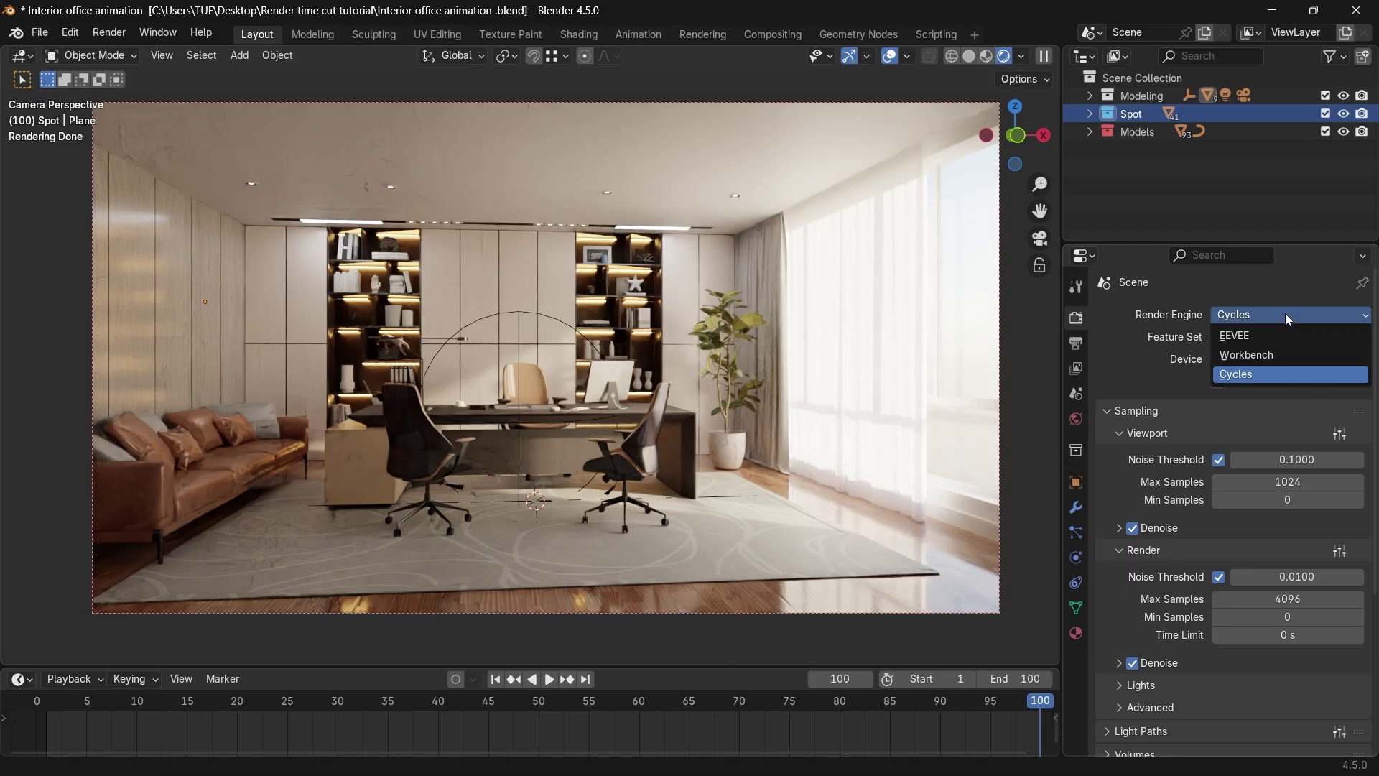
{"action": "left_click", "coordinate": [1285, 314]}
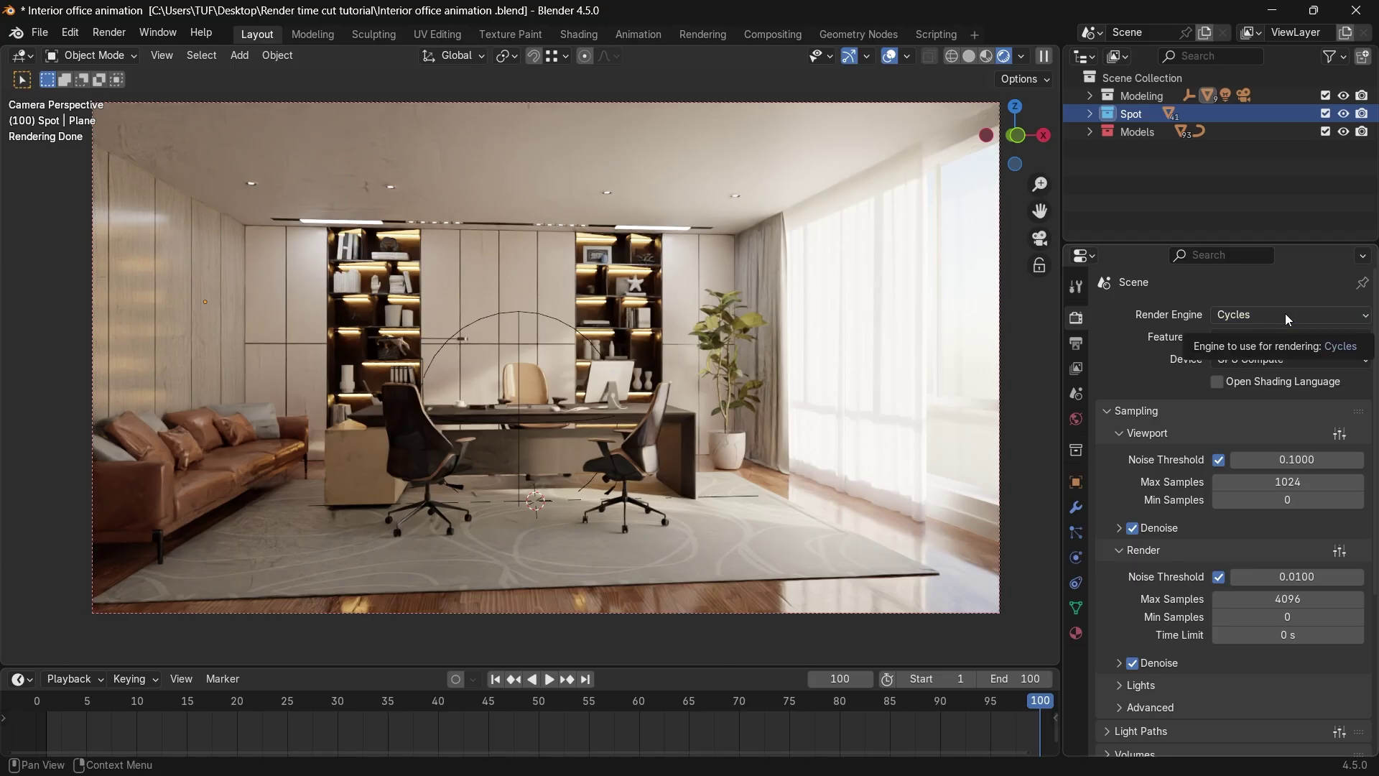
{"action": "left_click", "coordinate": [1329, 358]}
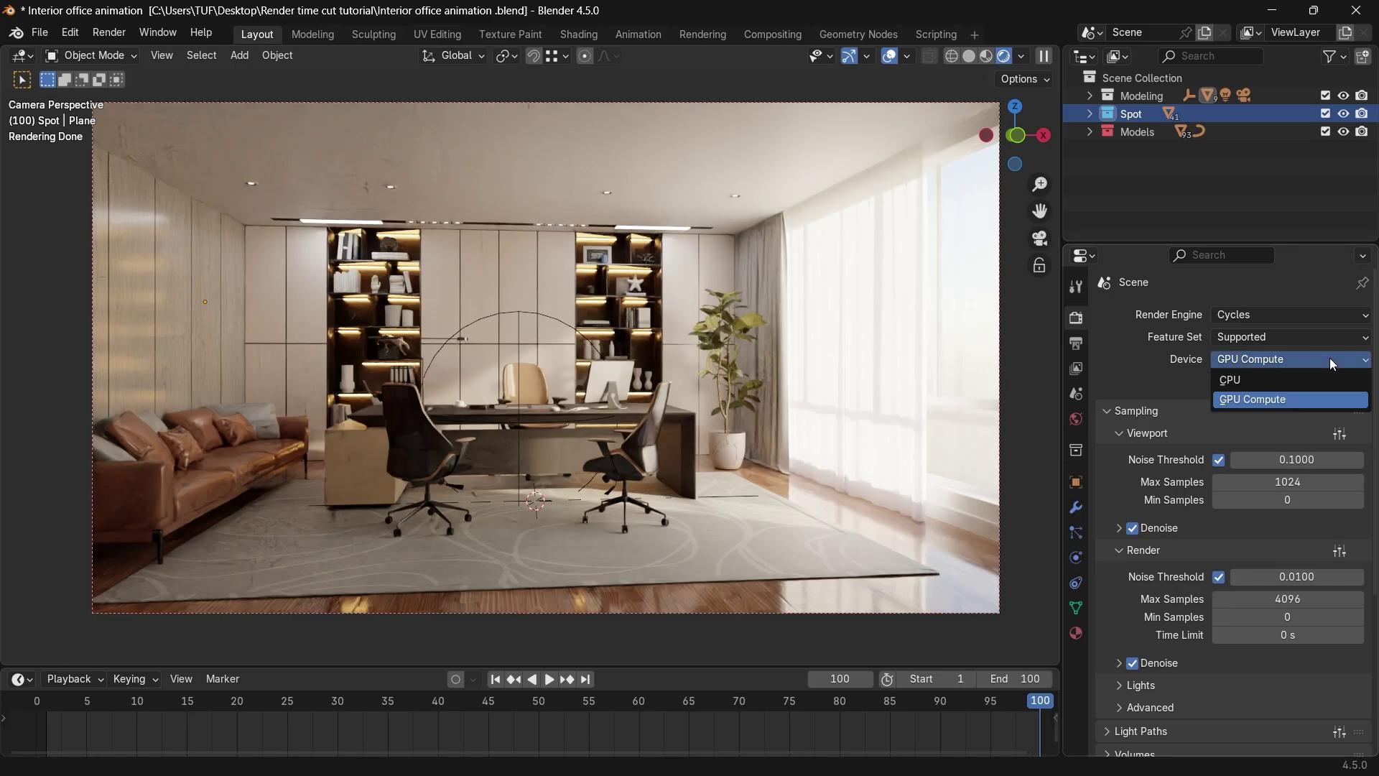
{"action": "left_click", "coordinate": [1329, 357]}
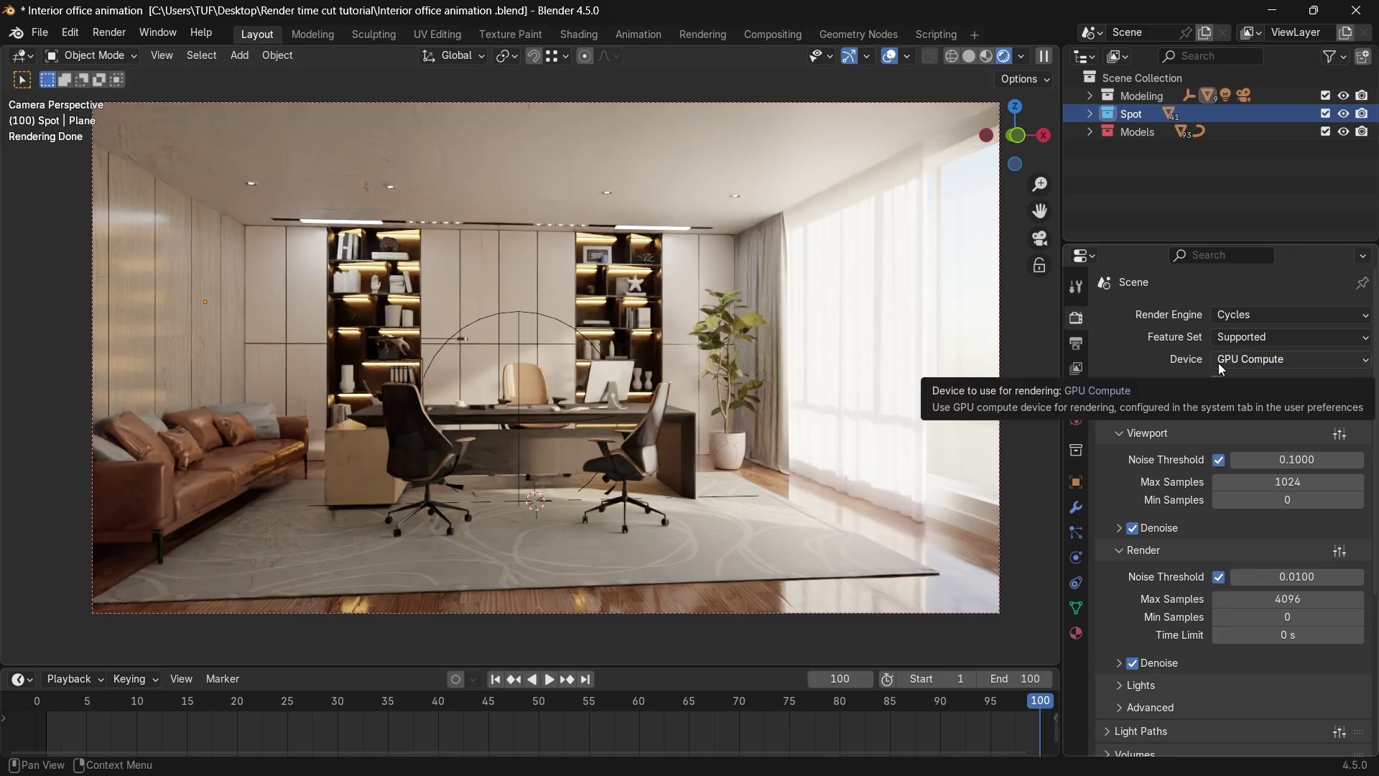
Switch the Cycles render device to OptiX in System preferences, after briefly trying CUDA.
{"action": "left_click", "coordinate": [77, 32]}
{"action": "left_click", "coordinate": [106, 273]}
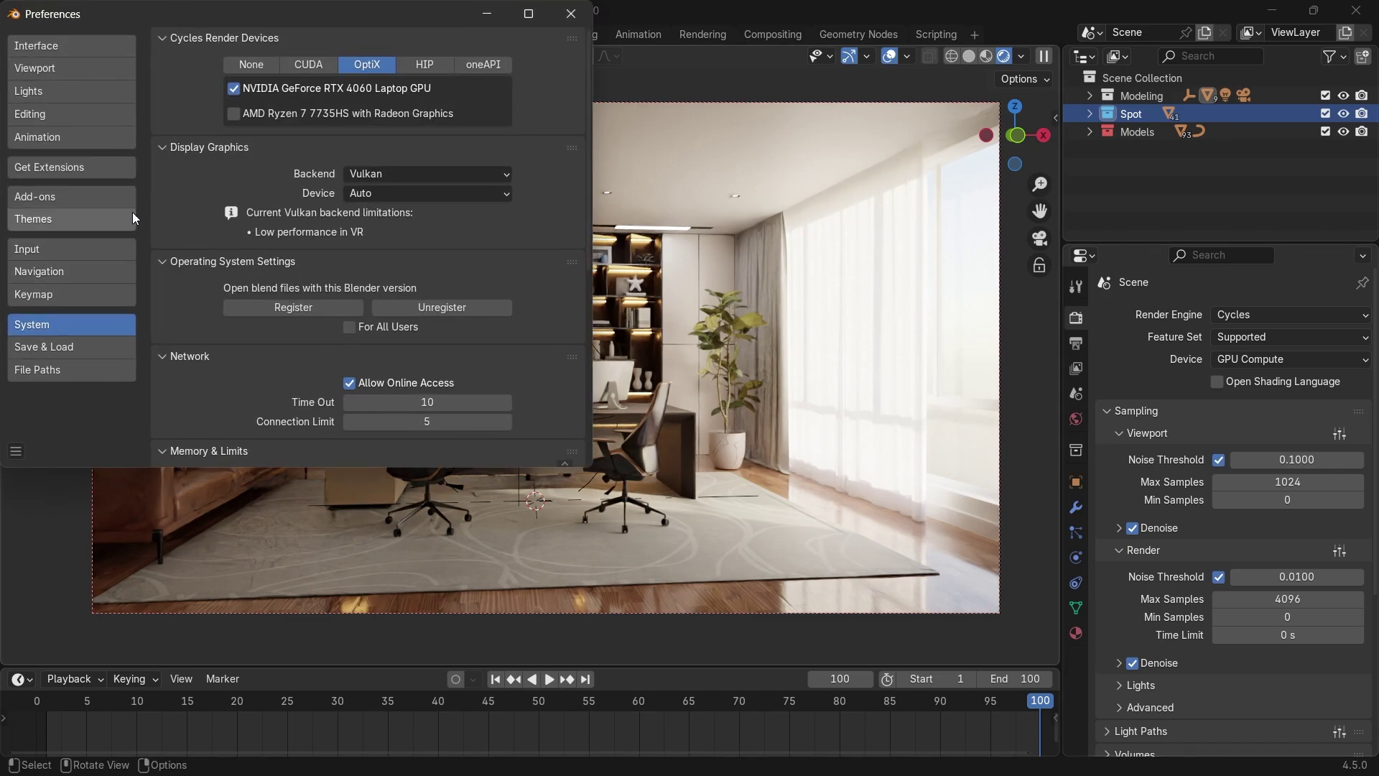
{"action": "left_click", "coordinate": [248, 67]}
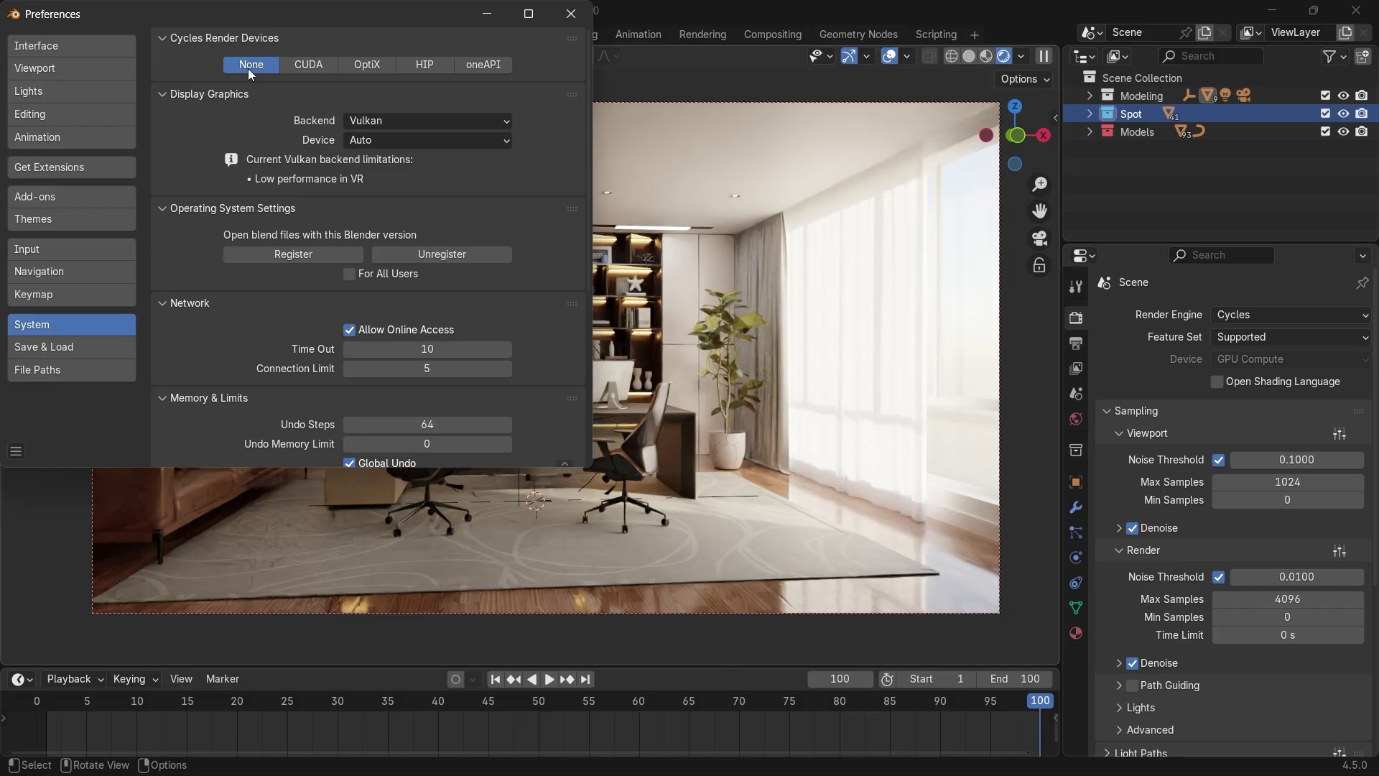
{"action": "left_click", "coordinate": [324, 68]}
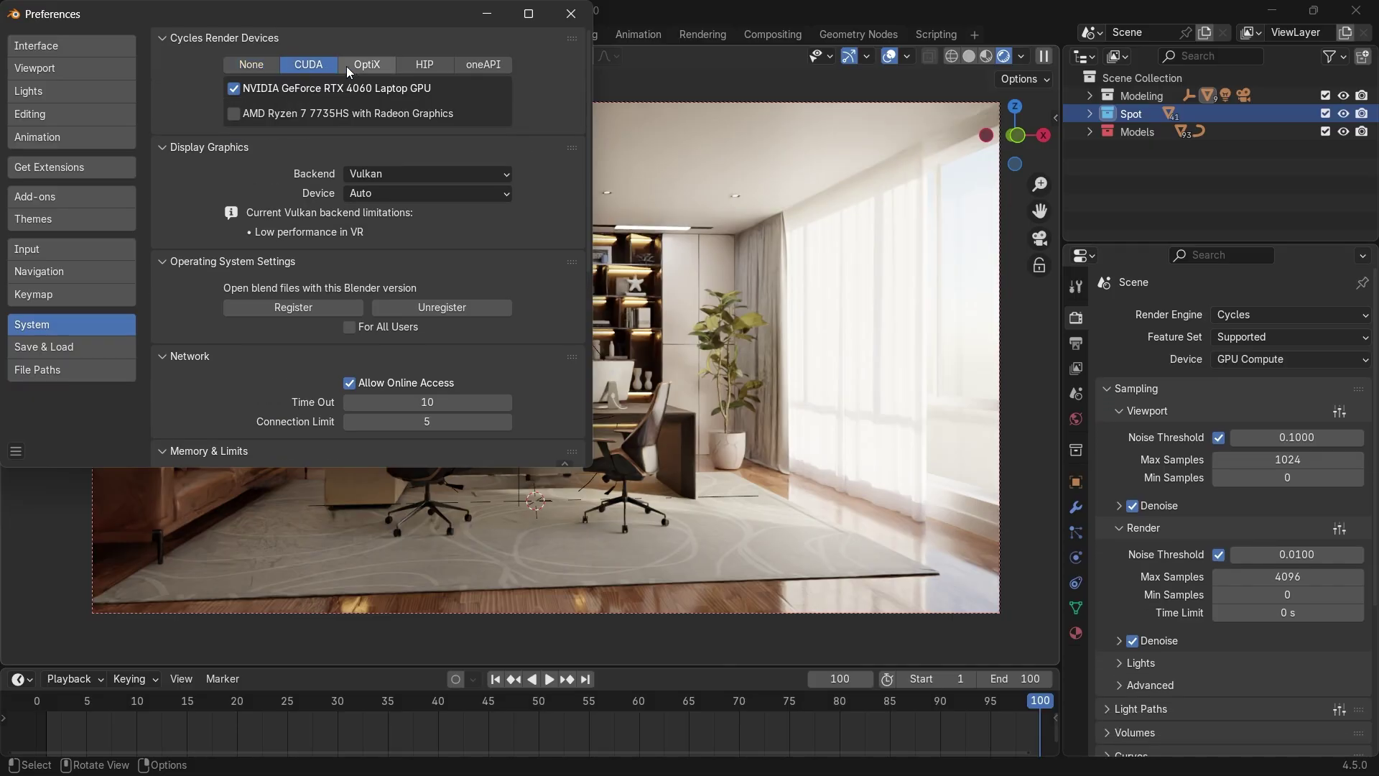
{"action": "left_click", "coordinate": [369, 66]}
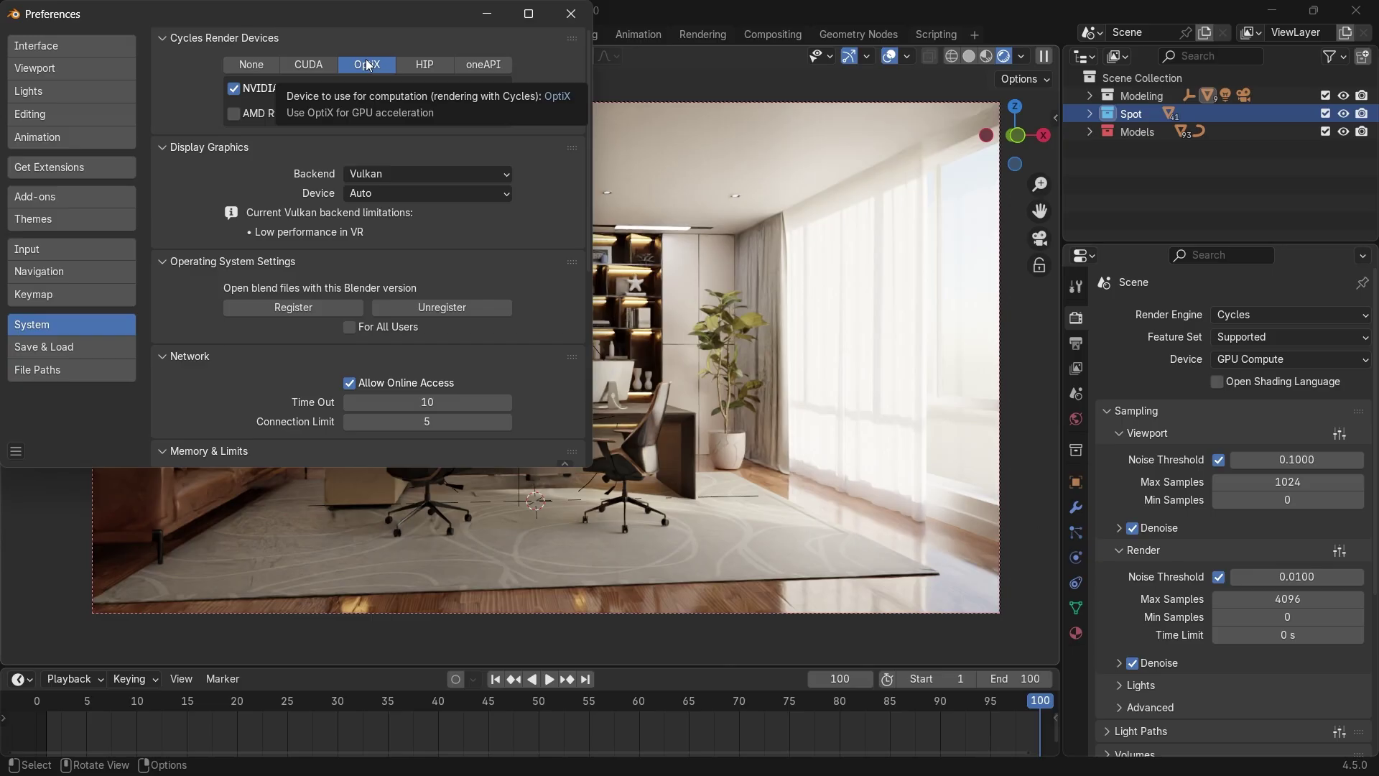
Save the preferences and close the Preferences window.
{"action": "left_click", "coordinate": [15, 451]}
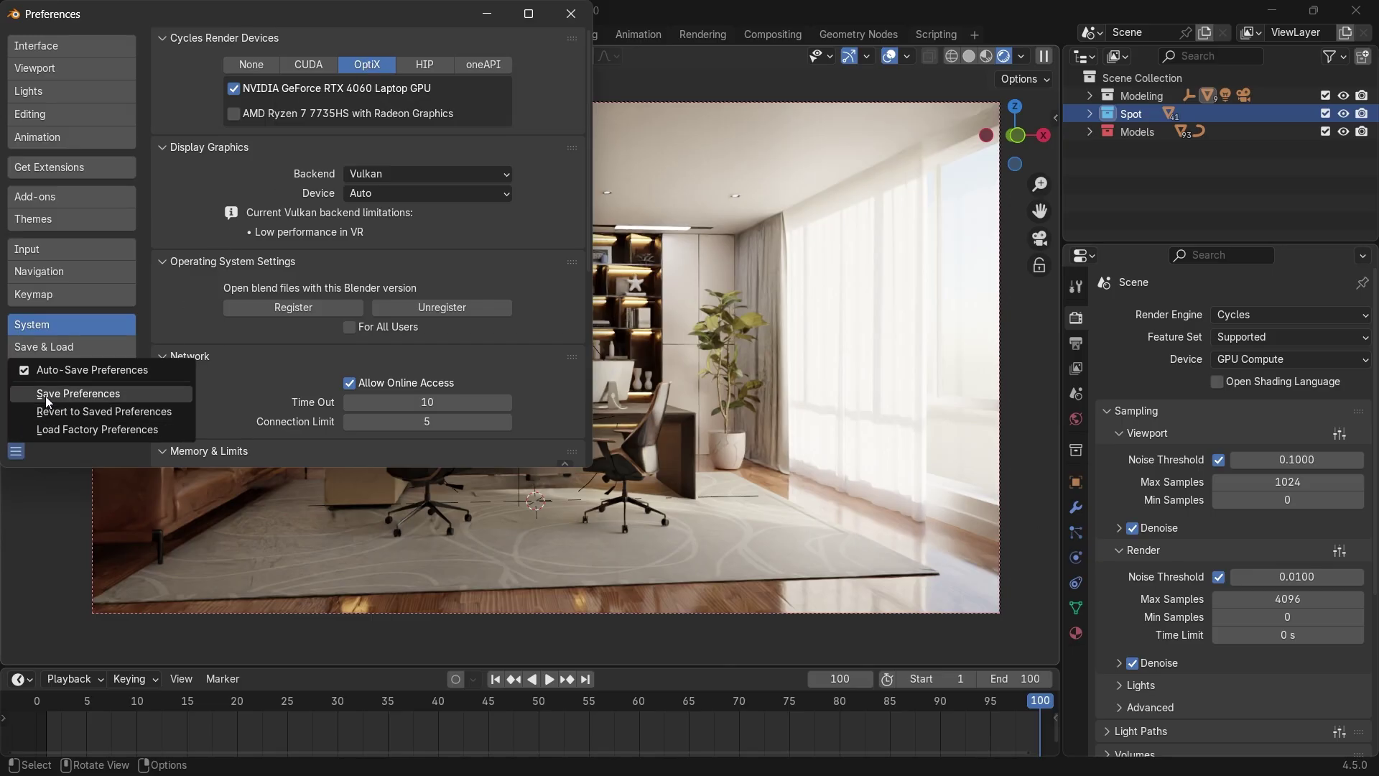
{"action": "left_click", "coordinate": [45, 395]}
{"action": "left_click", "coordinate": [571, 13]}
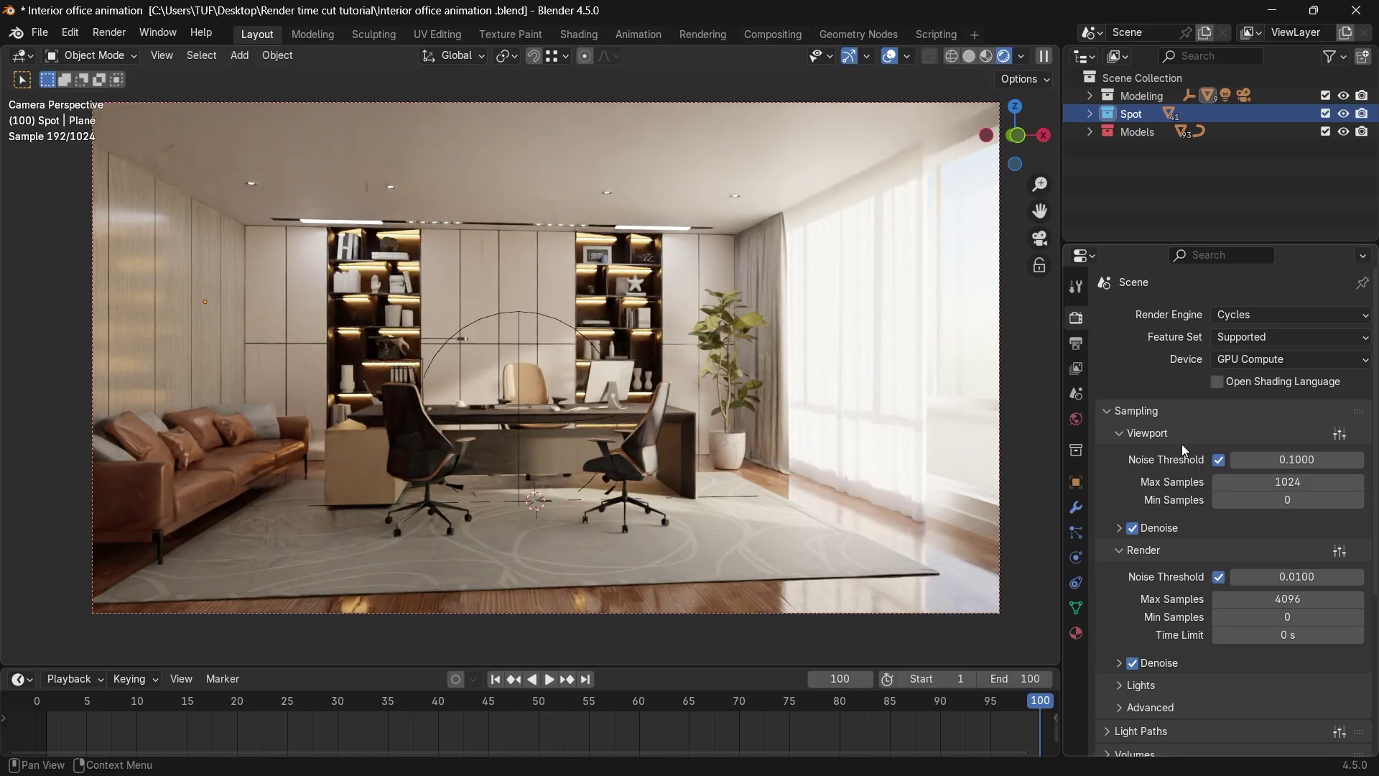
Toggle viewport shading to Solid and back to Rendered, collapse Viewport sampling, and show Output properties.
{"action": "key", "text": "z"}
{"action": "left_click", "coordinate": [670, 386]}
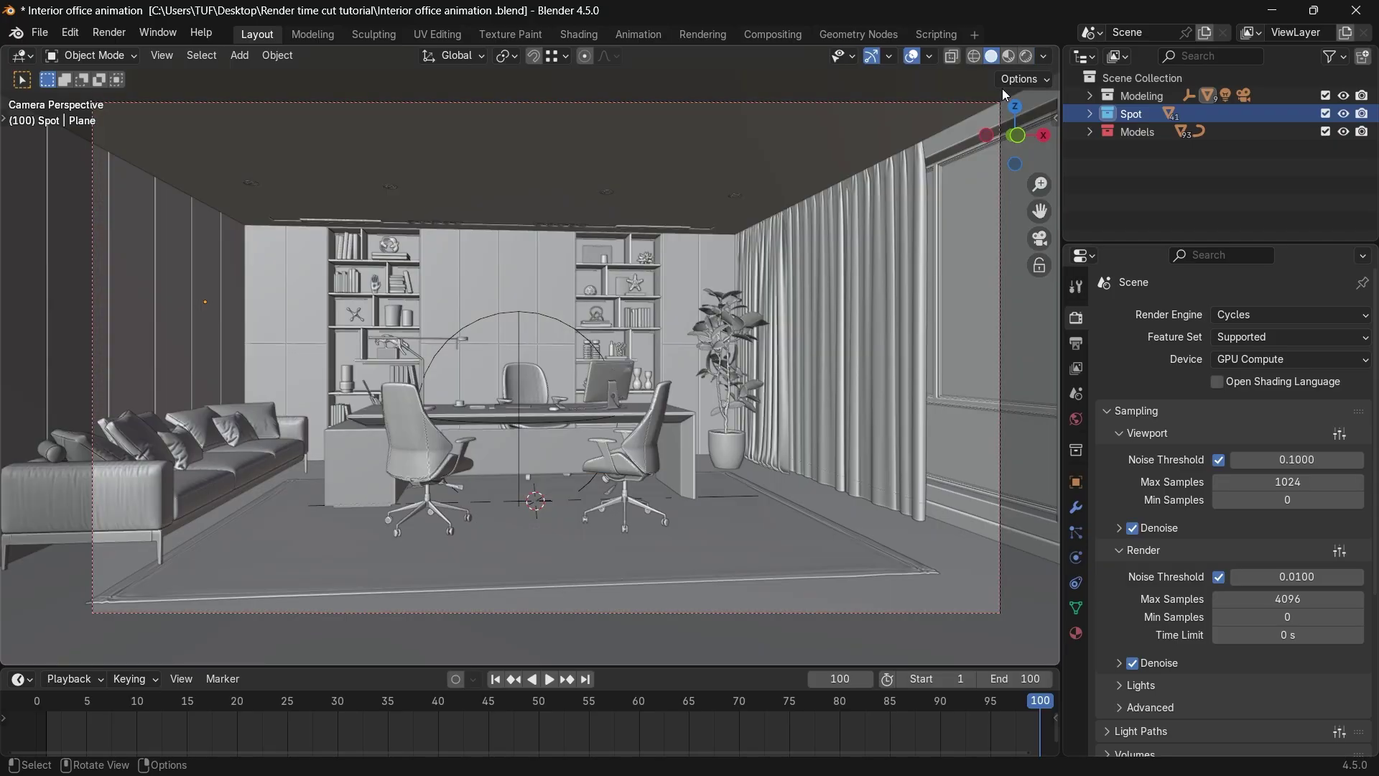
{"action": "left_click", "coordinate": [110, 34]}
{"action": "left_click", "coordinate": [1027, 56]}
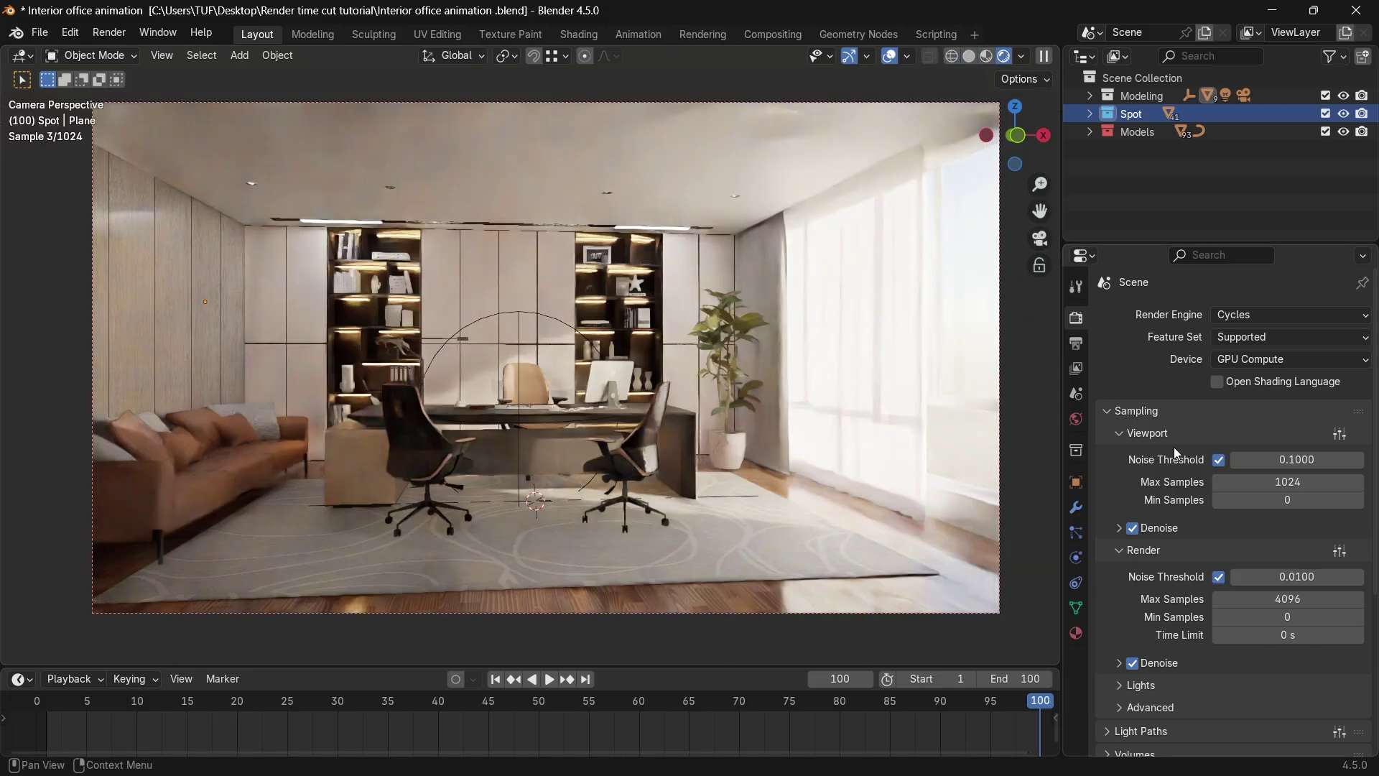
{"action": "left_click", "coordinate": [1119, 434]}
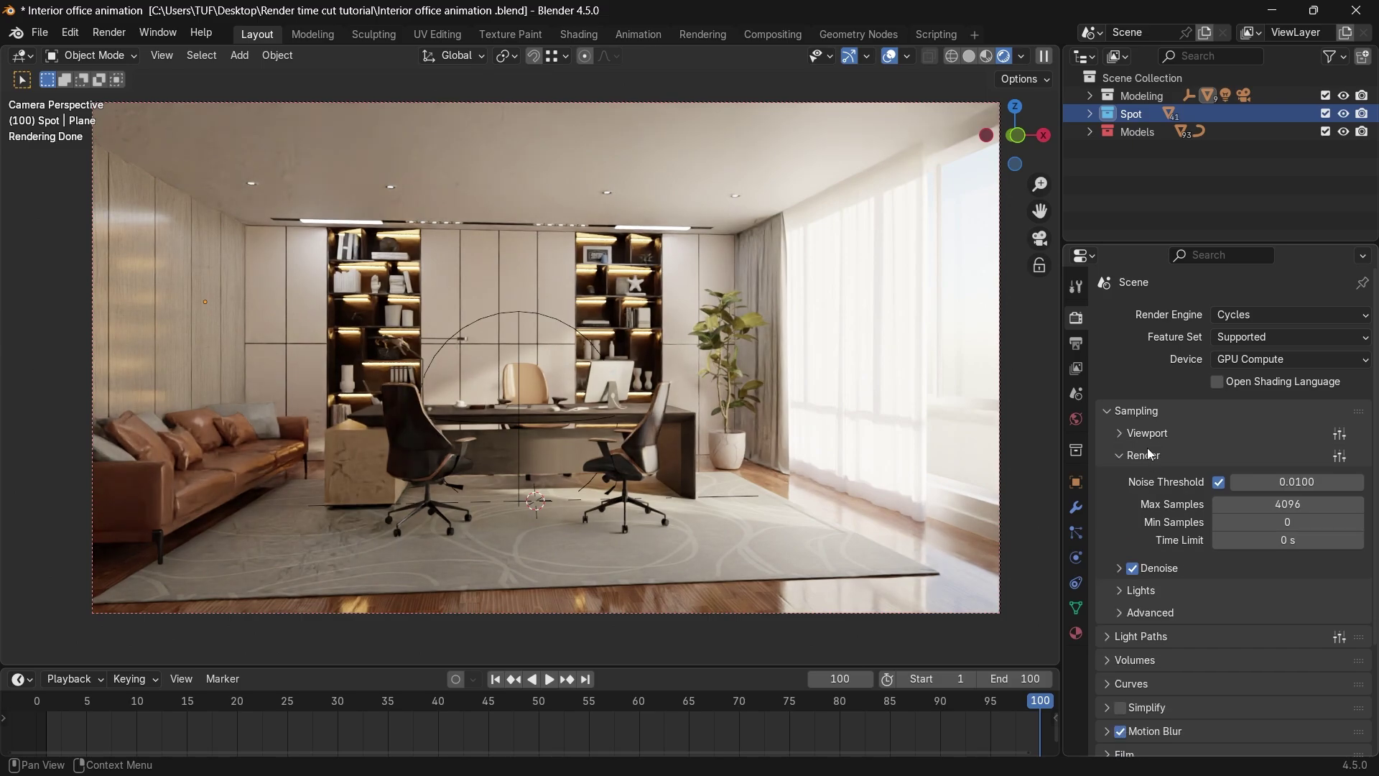
{"action": "left_click", "coordinate": [1075, 343]}
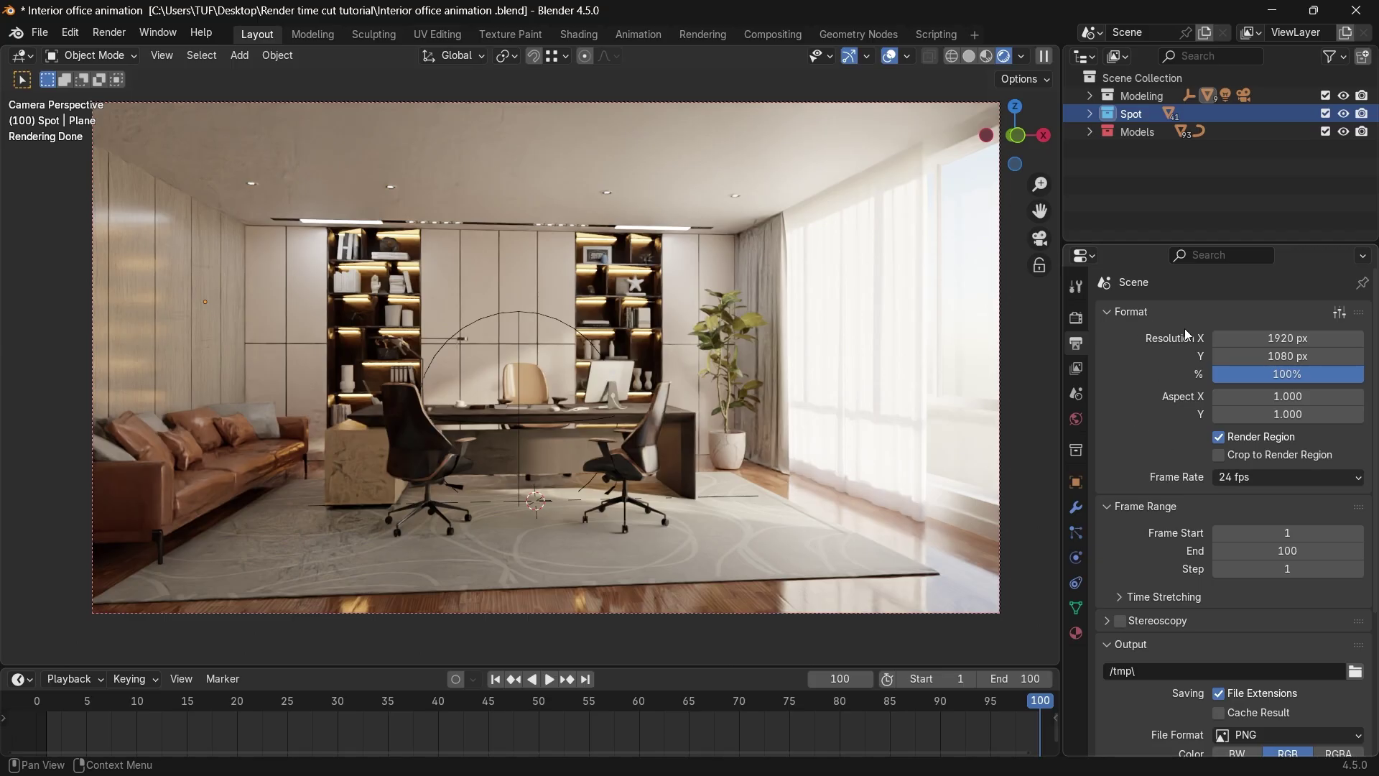
Render frame 100 as an image from the Render properties tab.
{"action": "left_click", "coordinate": [1075, 318]}
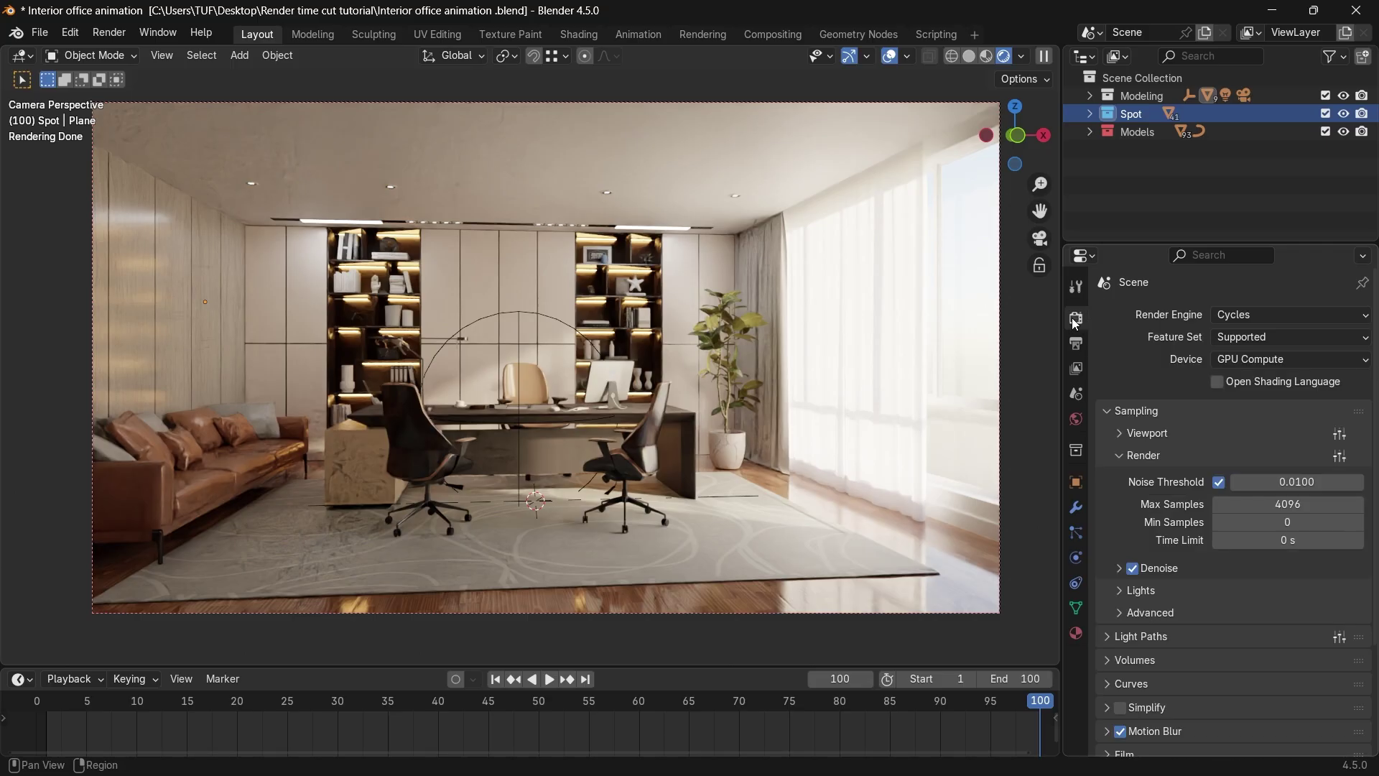
{"action": "left_click", "coordinate": [108, 32]}
{"action": "left_click", "coordinate": [173, 56]}
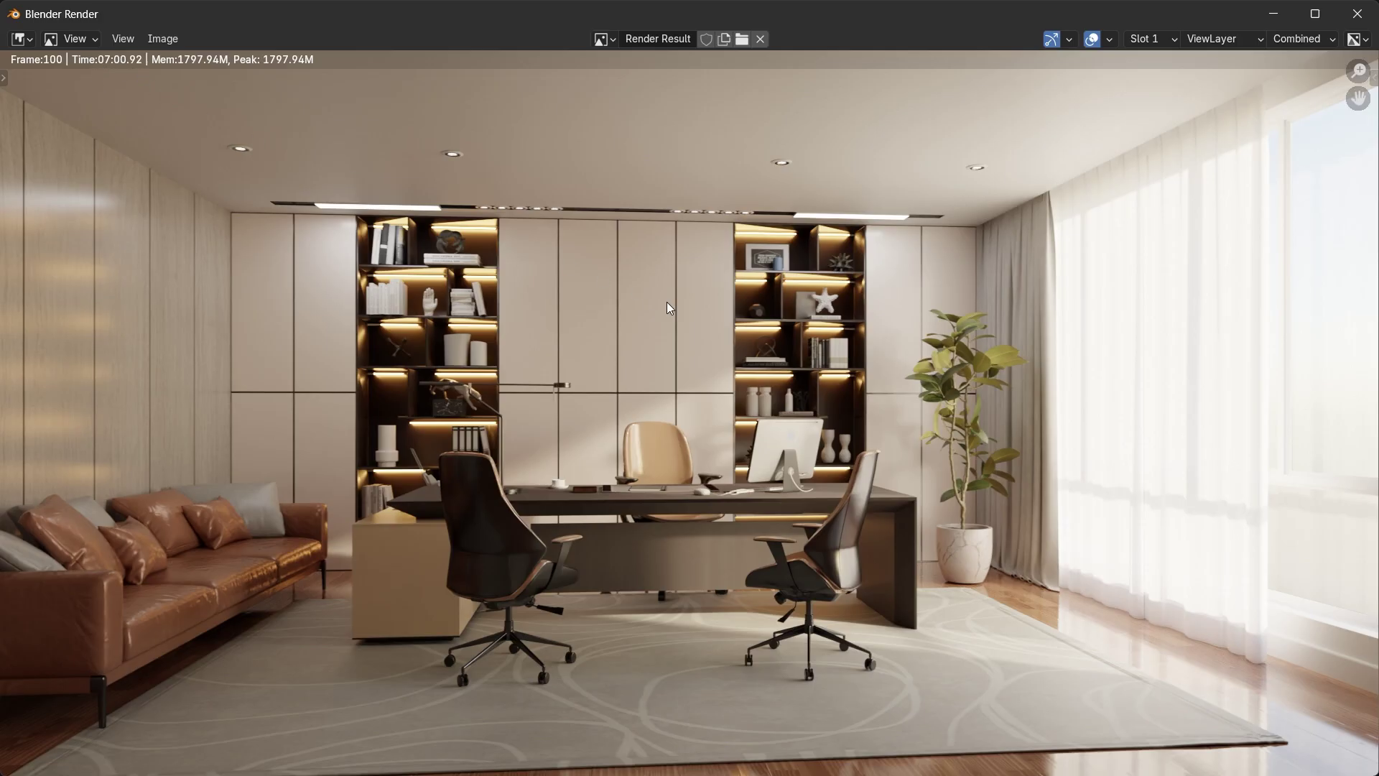
Zoom and pan around the render to inspect the hand sculpture on the shelf.
{"action": "scroll", "coordinate": [412, 359], "scroll_direction": "up", "scroll_amount": 5}
{"action": "mouse_move", "coordinate": [259, 283]}
{"action": "middle_mouse_down"}
{"action": "mouse_move", "coordinate": [197, 289]}
{"action": "mouse_move", "coordinate": [156, 141]}
{"action": "mouse_move", "coordinate": [653, 354]}
{"action": "middle_mouse_up"}
{"action": "scroll", "coordinate": [675, 446], "scroll_direction": "up", "scroll_amount": 5}
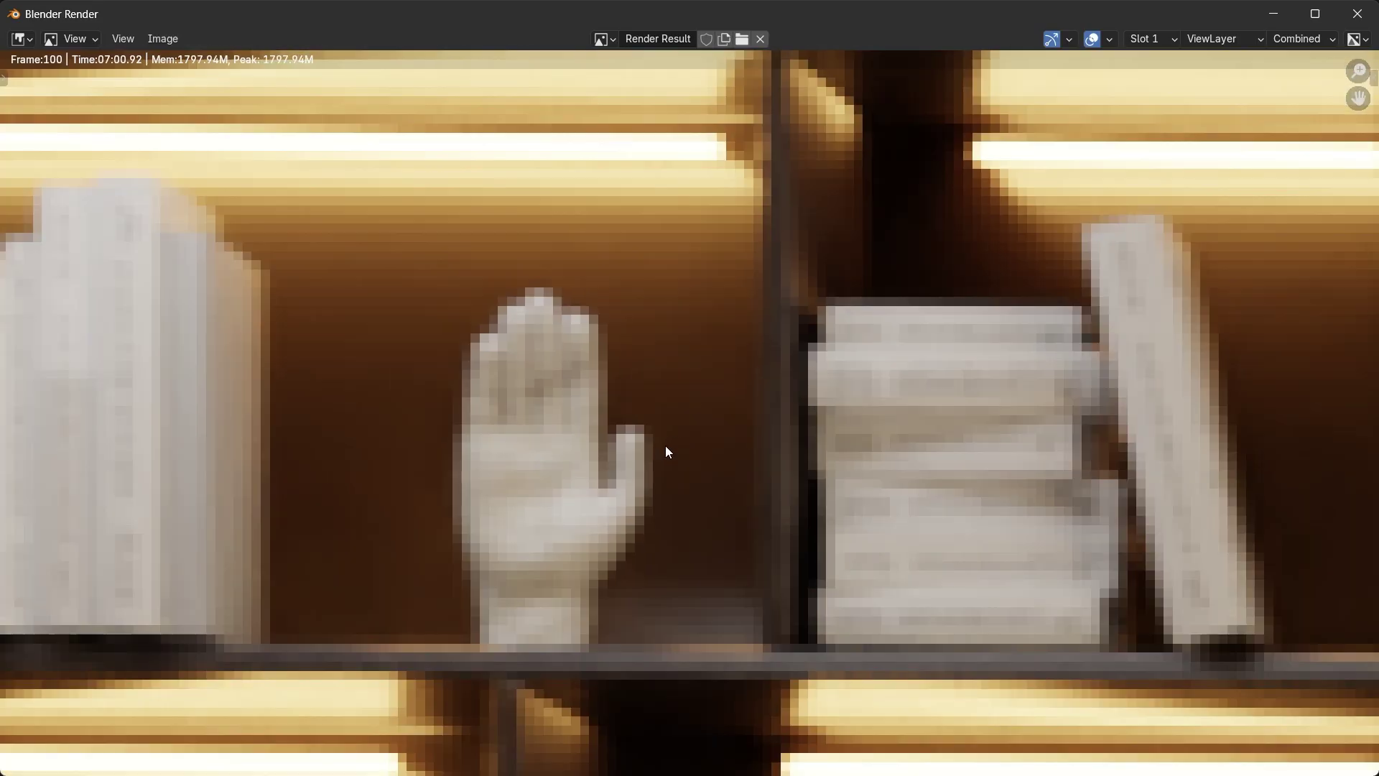
{"action": "middle_click_drag", "start_coordinate": [665, 453], "coordinate": [865, 354]}
{"action": "scroll", "coordinate": [868, 346], "scroll_direction": "down", "scroll_amount": 1}
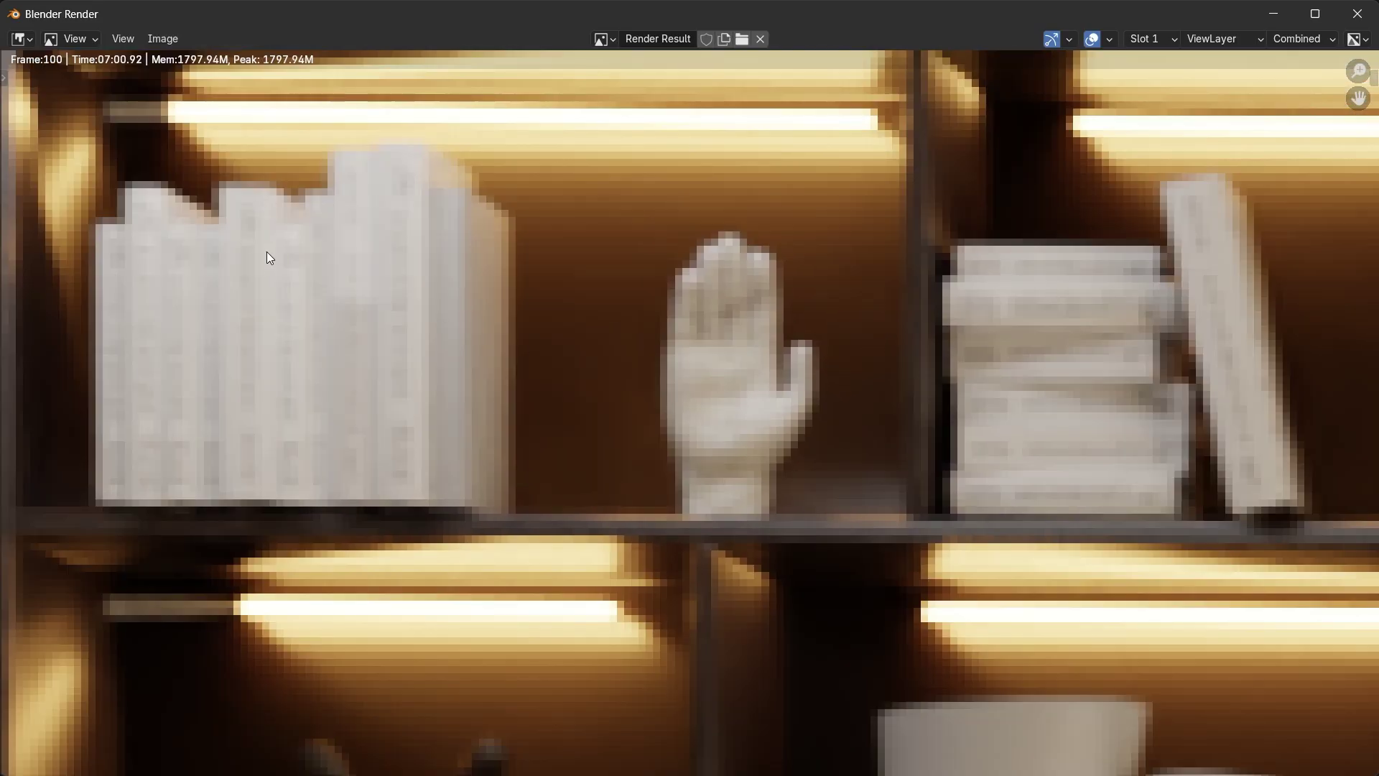
{"action": "scroll", "coordinate": [782, 390], "scroll_direction": "down", "scroll_amount": 9}
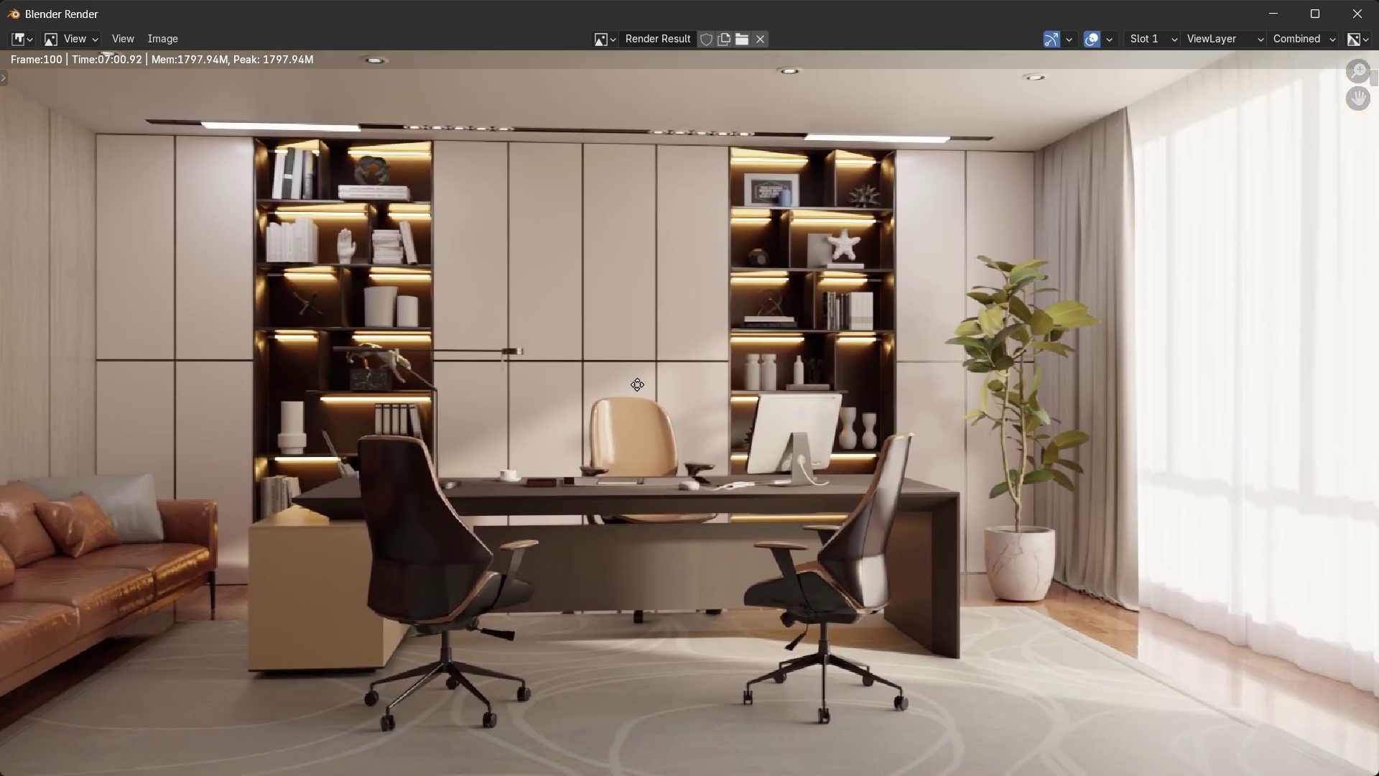
{"action": "scroll", "coordinate": [707, 378], "scroll_direction": "down", "scroll_amount": 1}
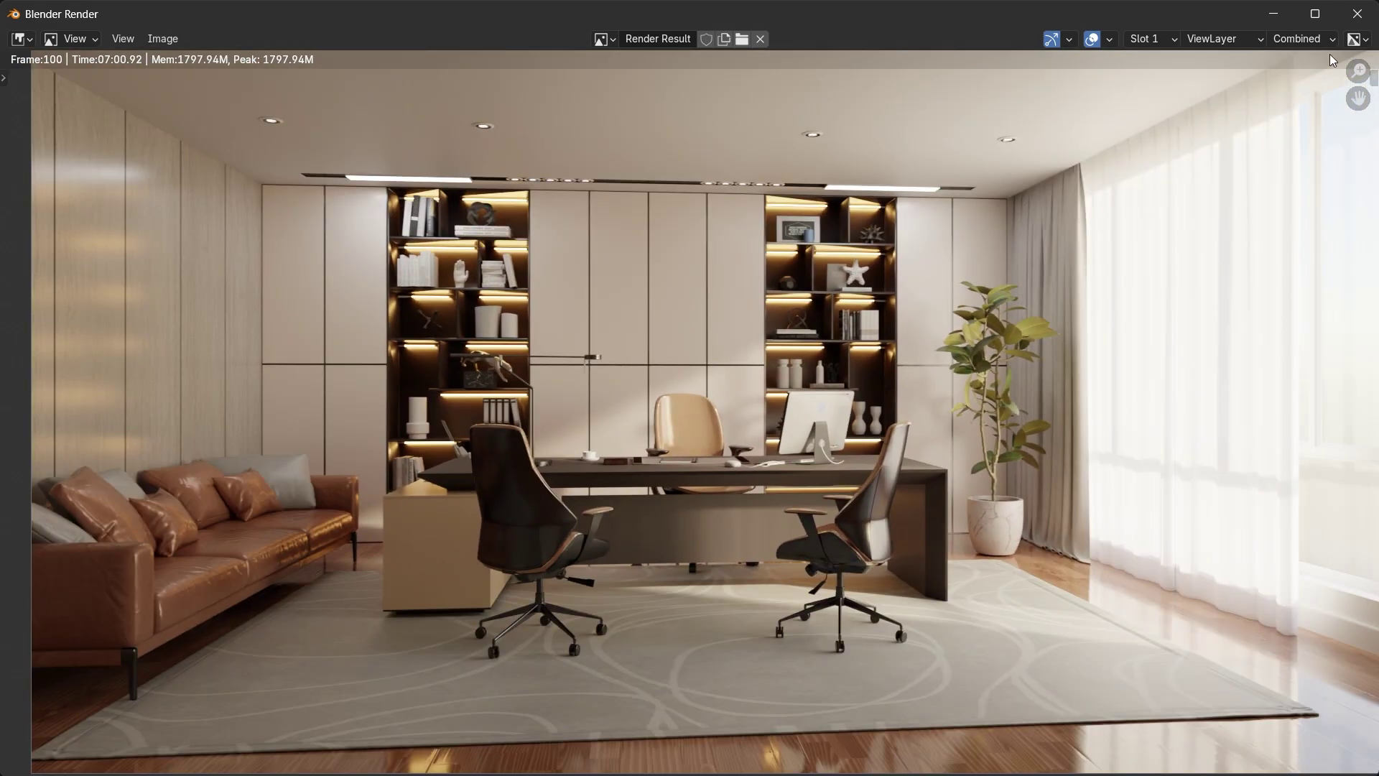
Close the render window and reopen the last render result.
{"action": "left_click", "coordinate": [1358, 21]}
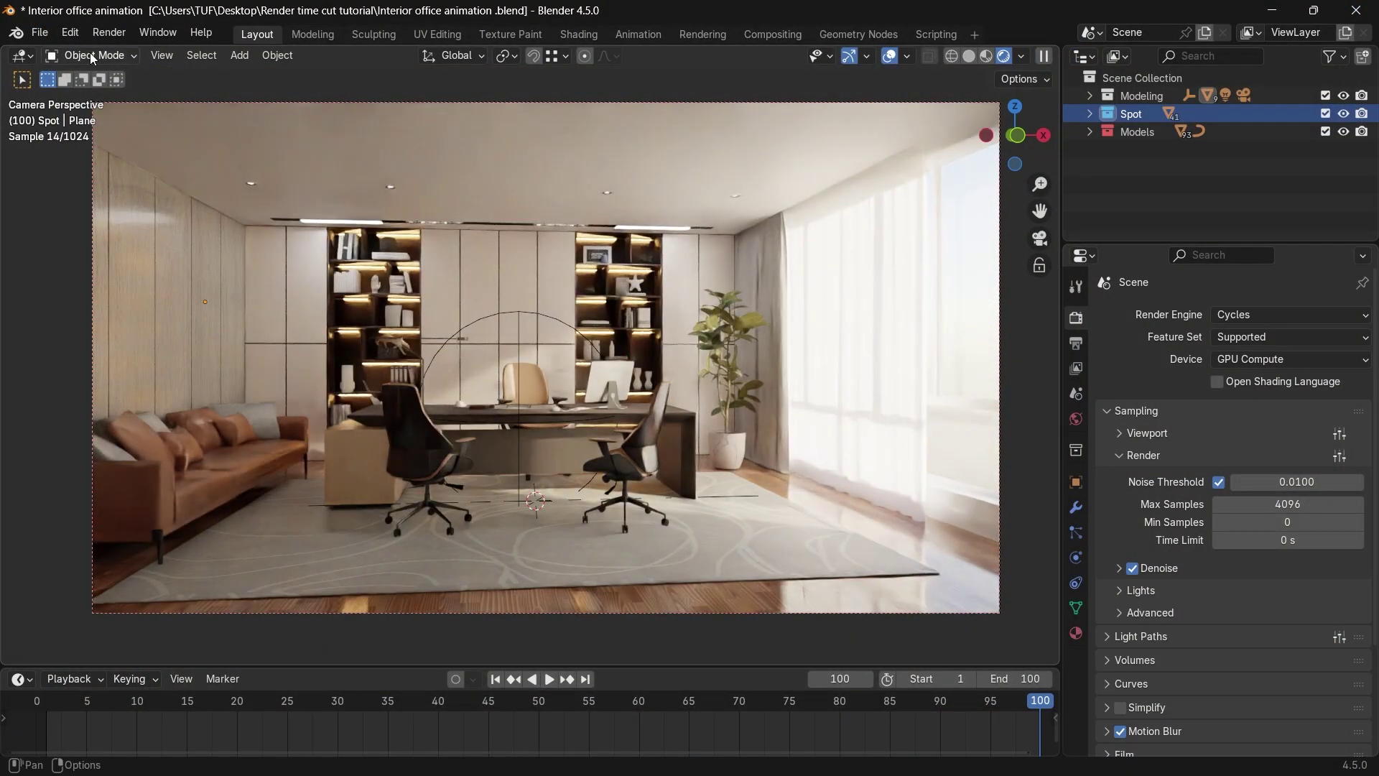
{"action": "left_click", "coordinate": [102, 33]}
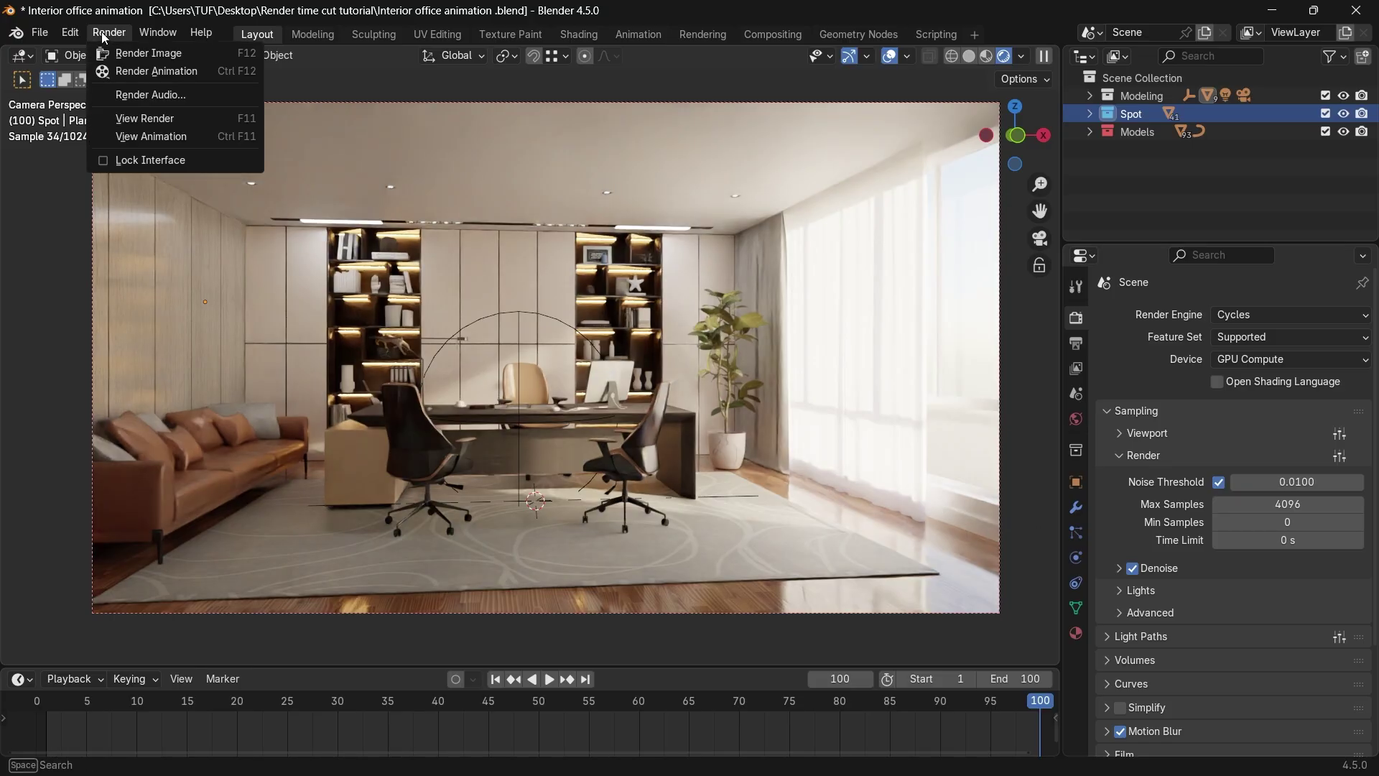
{"action": "left_click", "coordinate": [126, 119]}
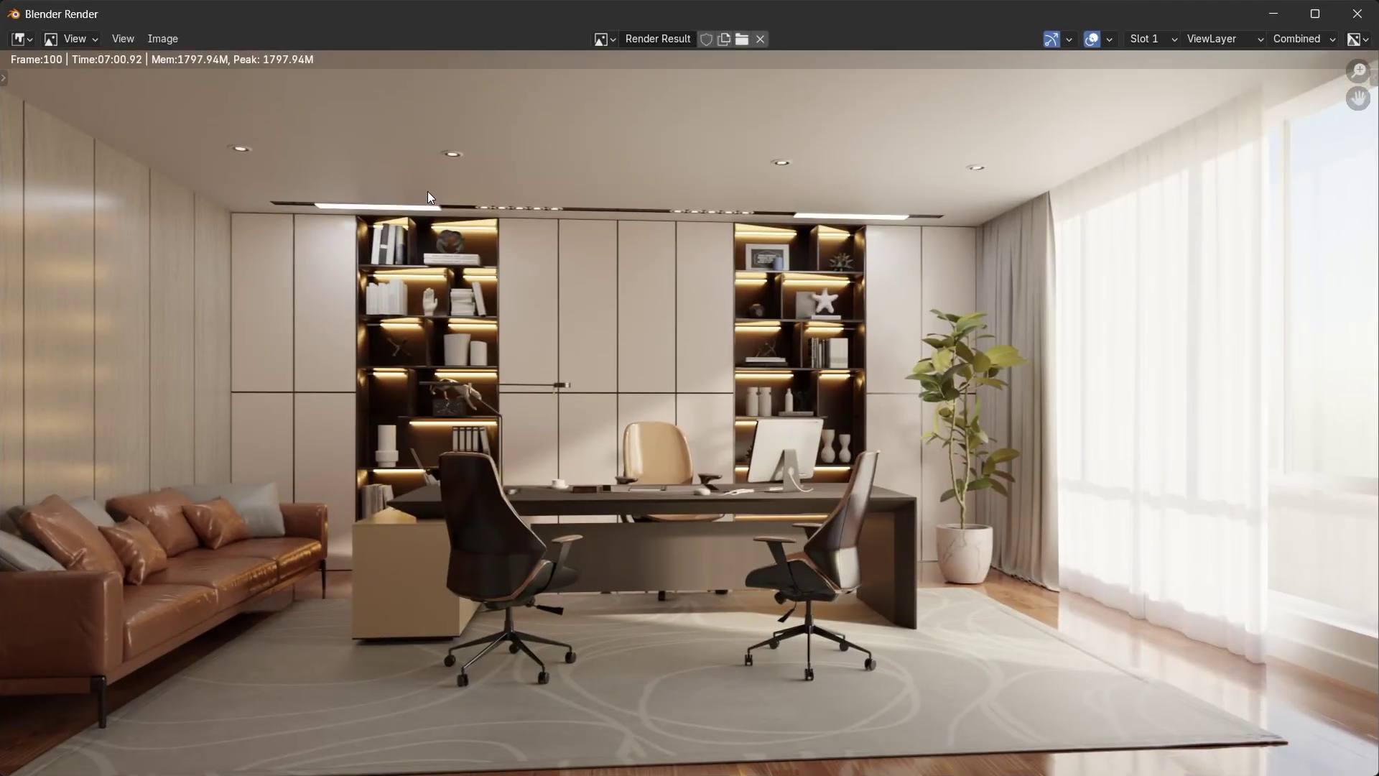
Start Image > Save As, cancel the file dialog, and close the render window.
{"action": "left_click", "coordinate": [160, 38]}
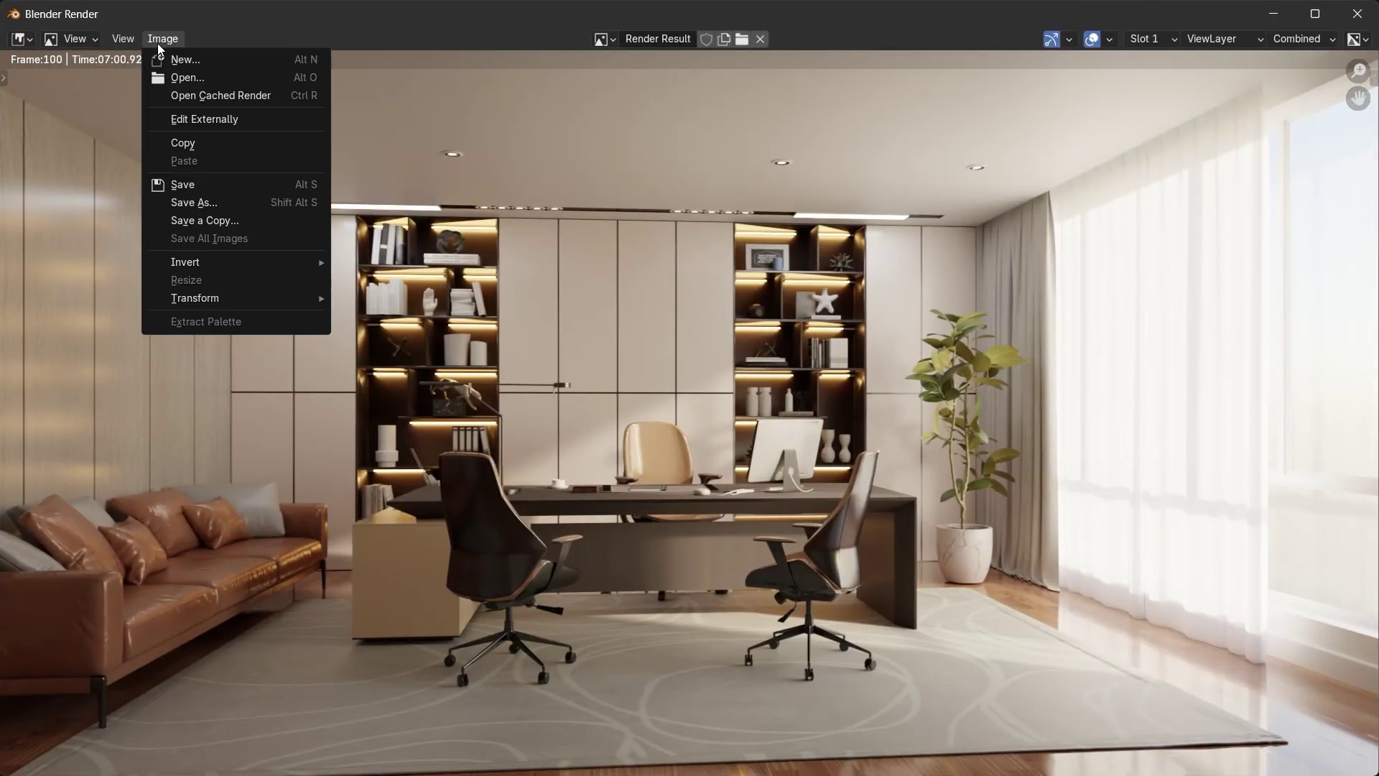
{"action": "left_click", "coordinate": [205, 197]}
{"action": "key", "text": "Escape"}
{"action": "left_click", "coordinate": [1357, 14]}
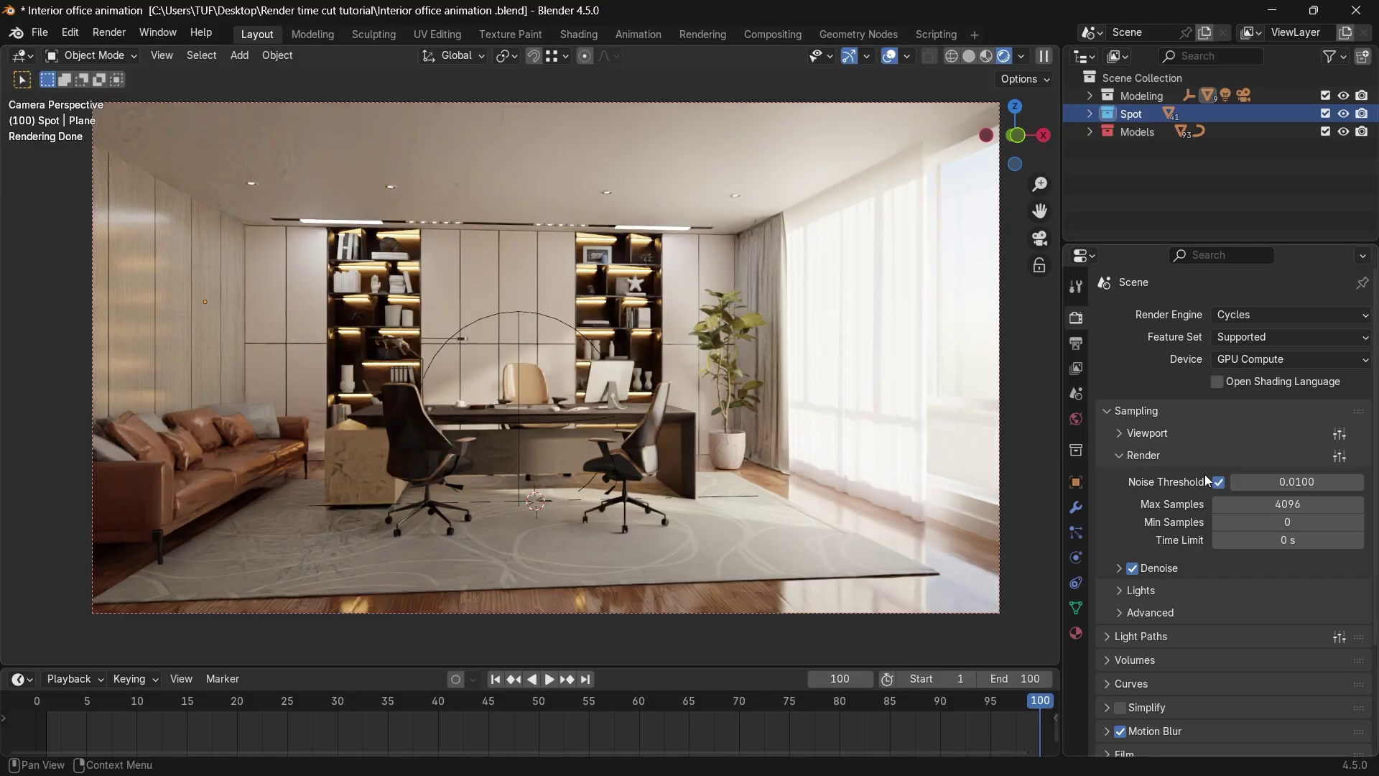
Lower the Cycles render Max Samples from 4096 to 128.
{"action": "left_click", "coordinate": [1324, 506]}
{"action": "type", "text": "128"}
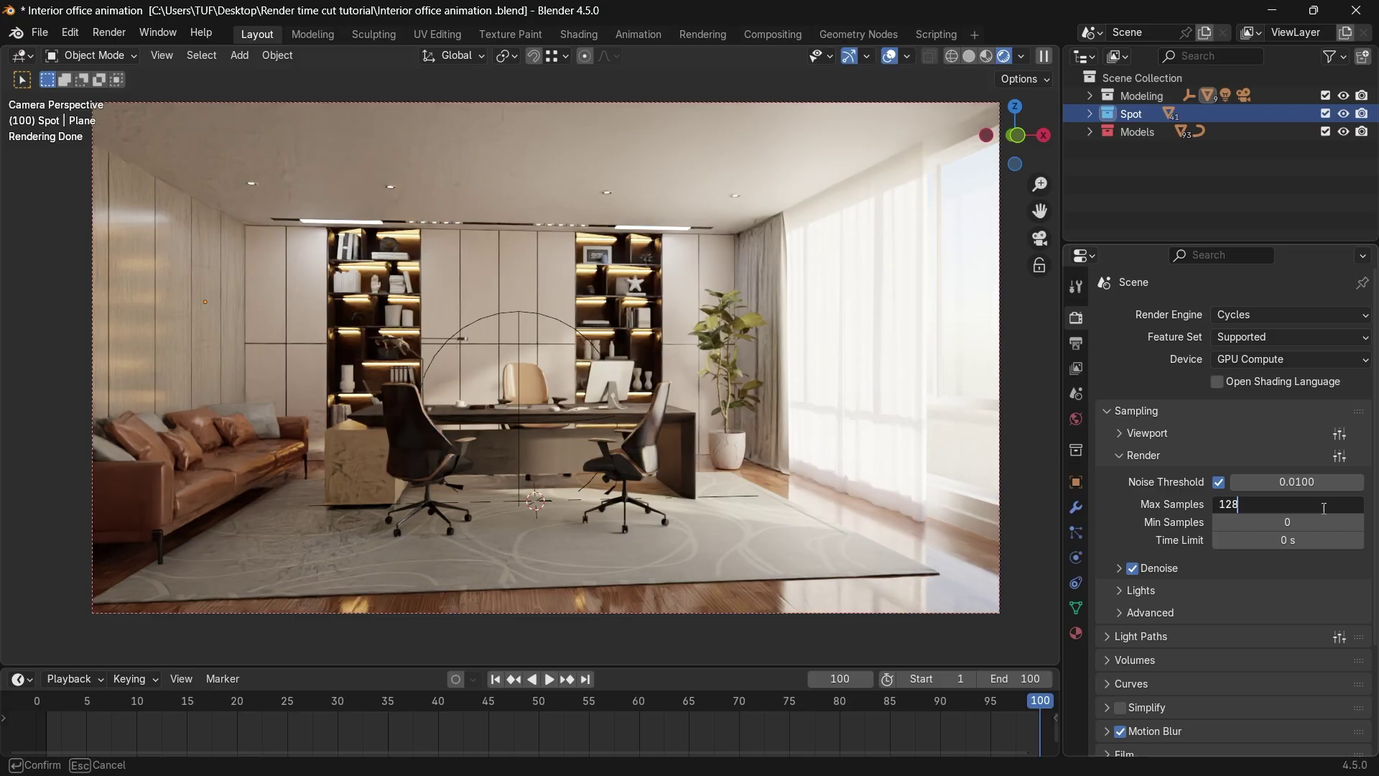
{"action": "key", "text": "Return"}
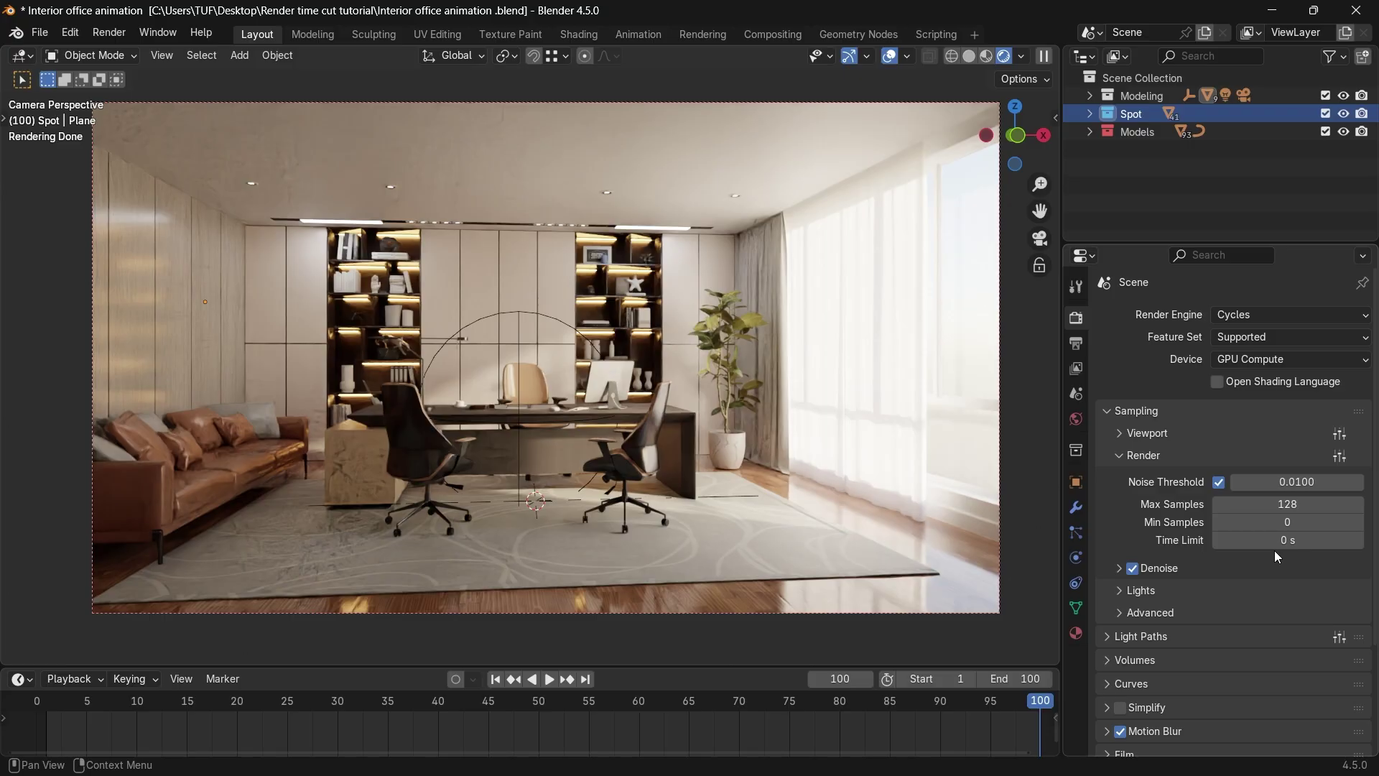
Set the render Time Limit to 10*60, then clear it back to 0.
{"action": "left_click", "coordinate": [1292, 545]}
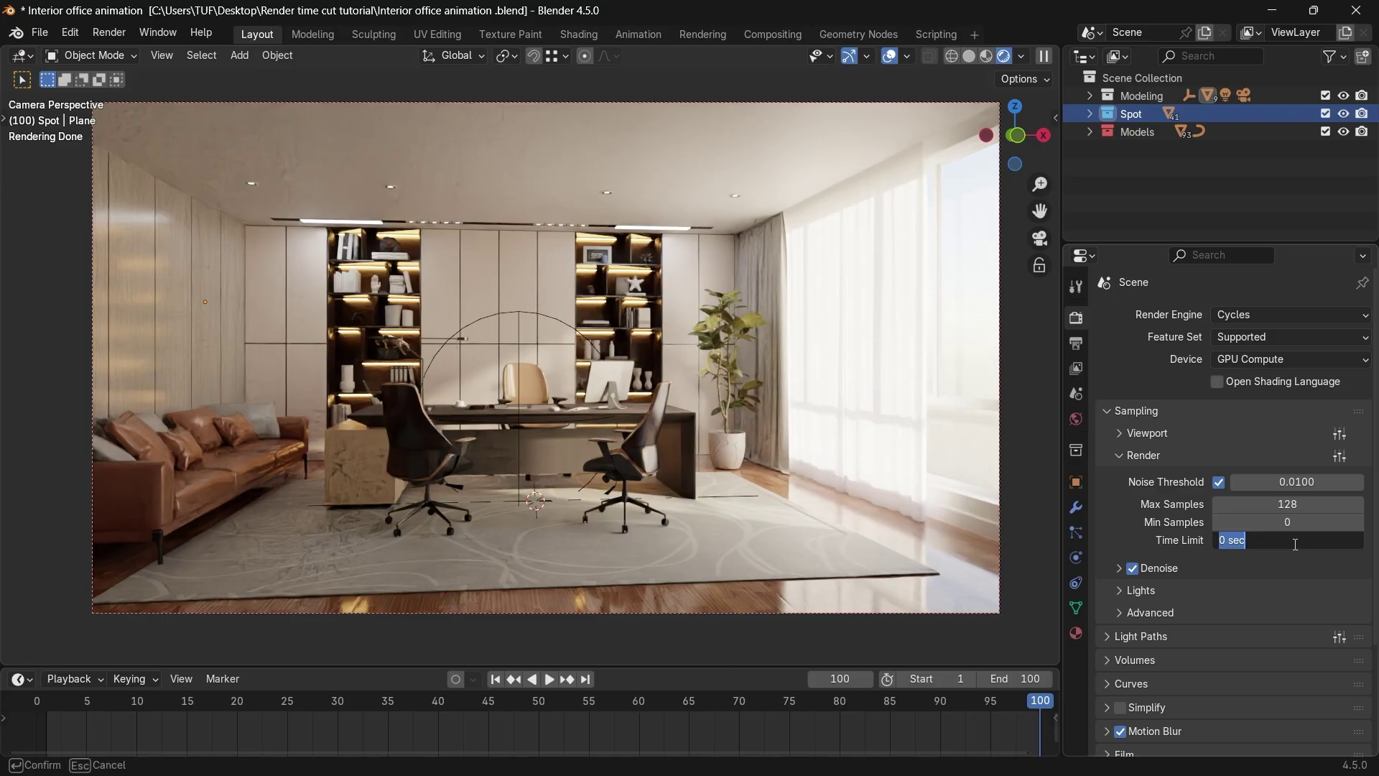
{"action": "type", "text": "10*60"}
{"action": "key", "text": "Return"}
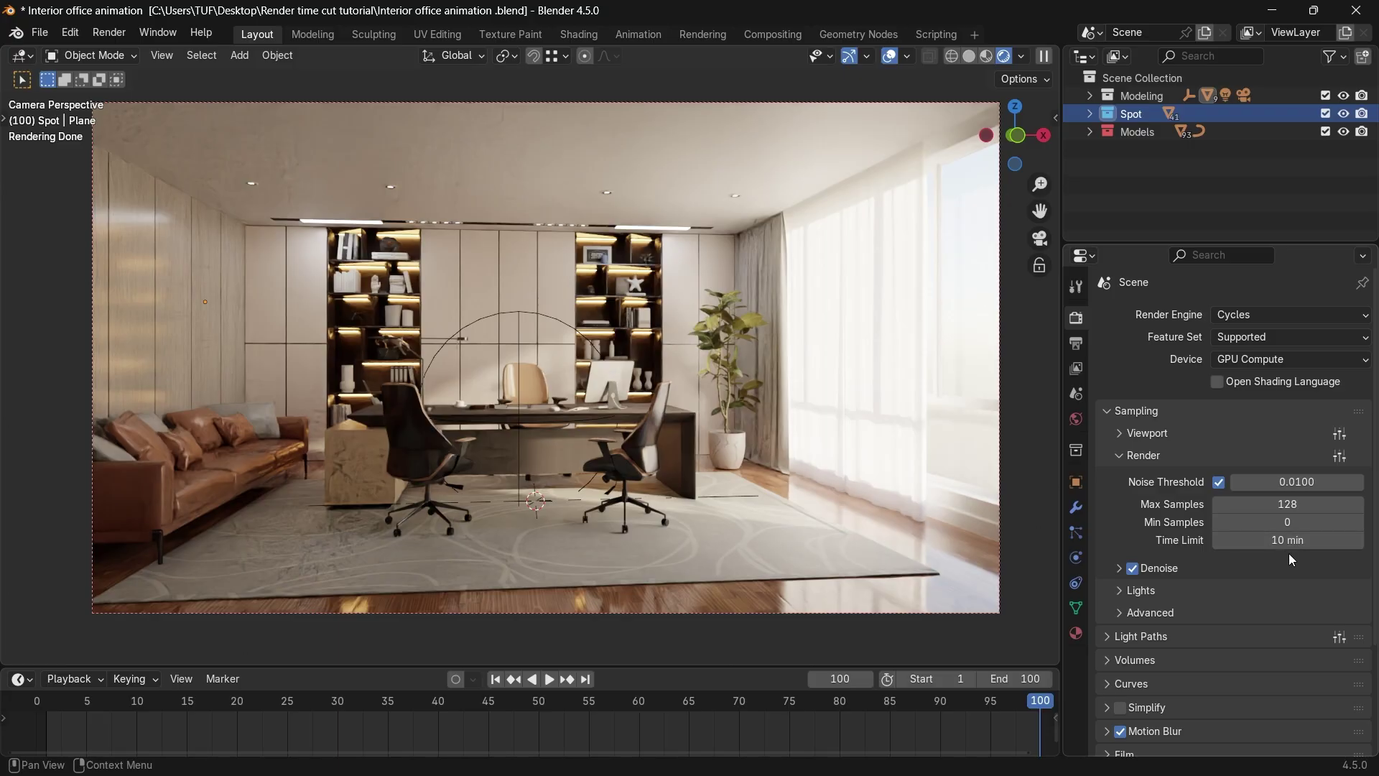
{"action": "left_click", "coordinate": [1291, 544]}
{"action": "key", "text": "BackSpace"}
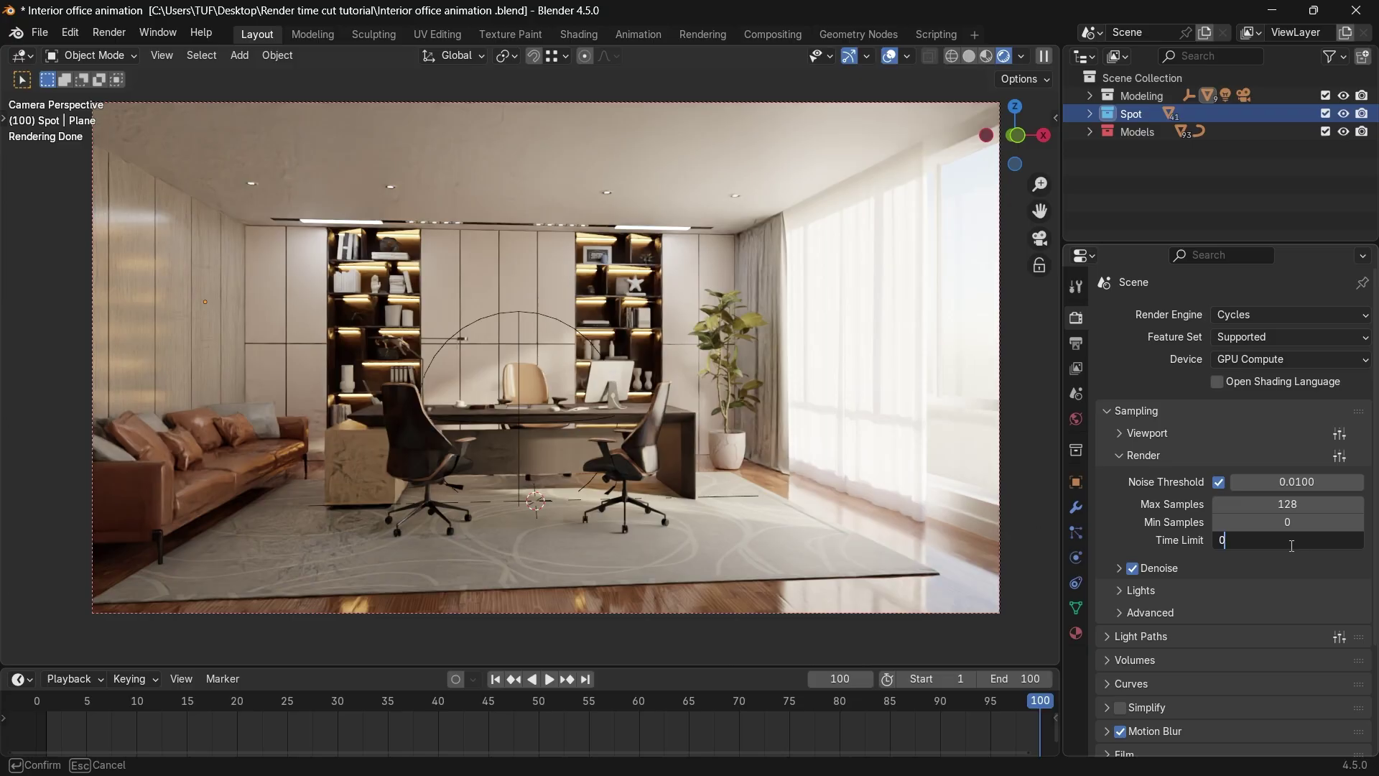
{"action": "key", "text": "Return"}
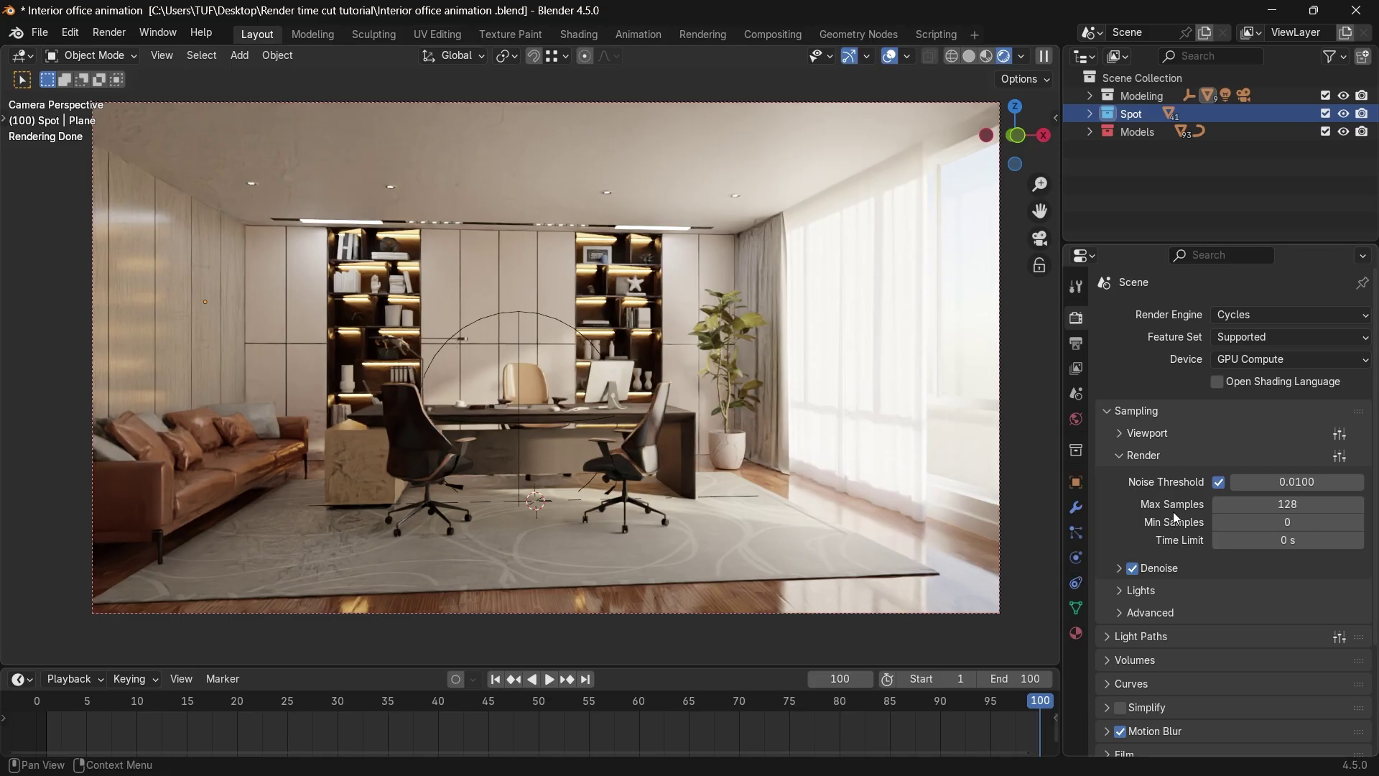
Change the Noise Threshold from 0.01 to 0.1.
{"action": "left_click", "coordinate": [1292, 484]}
{"action": "left_click", "coordinate": [1253, 476]}
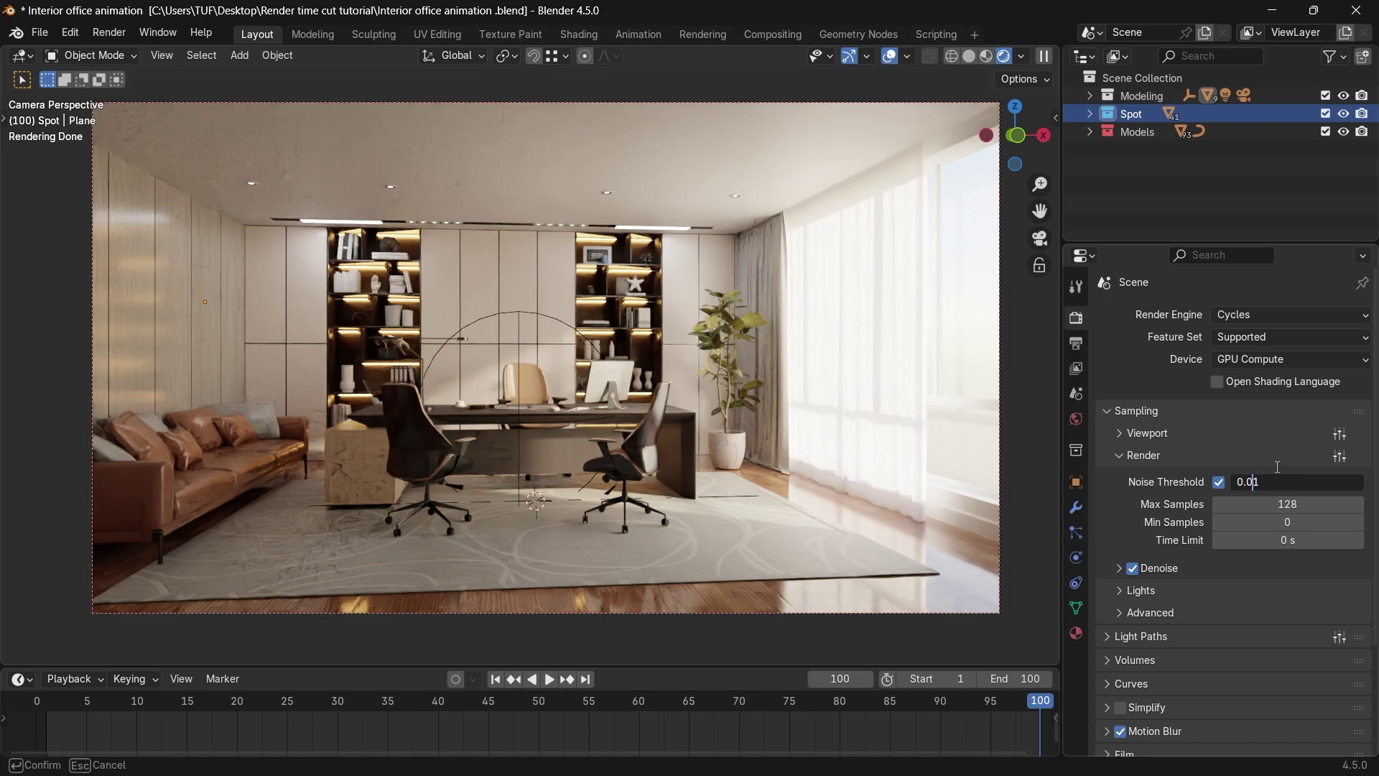
{"action": "key", "text": "BackSpace"}
{"action": "key", "text": "Return"}
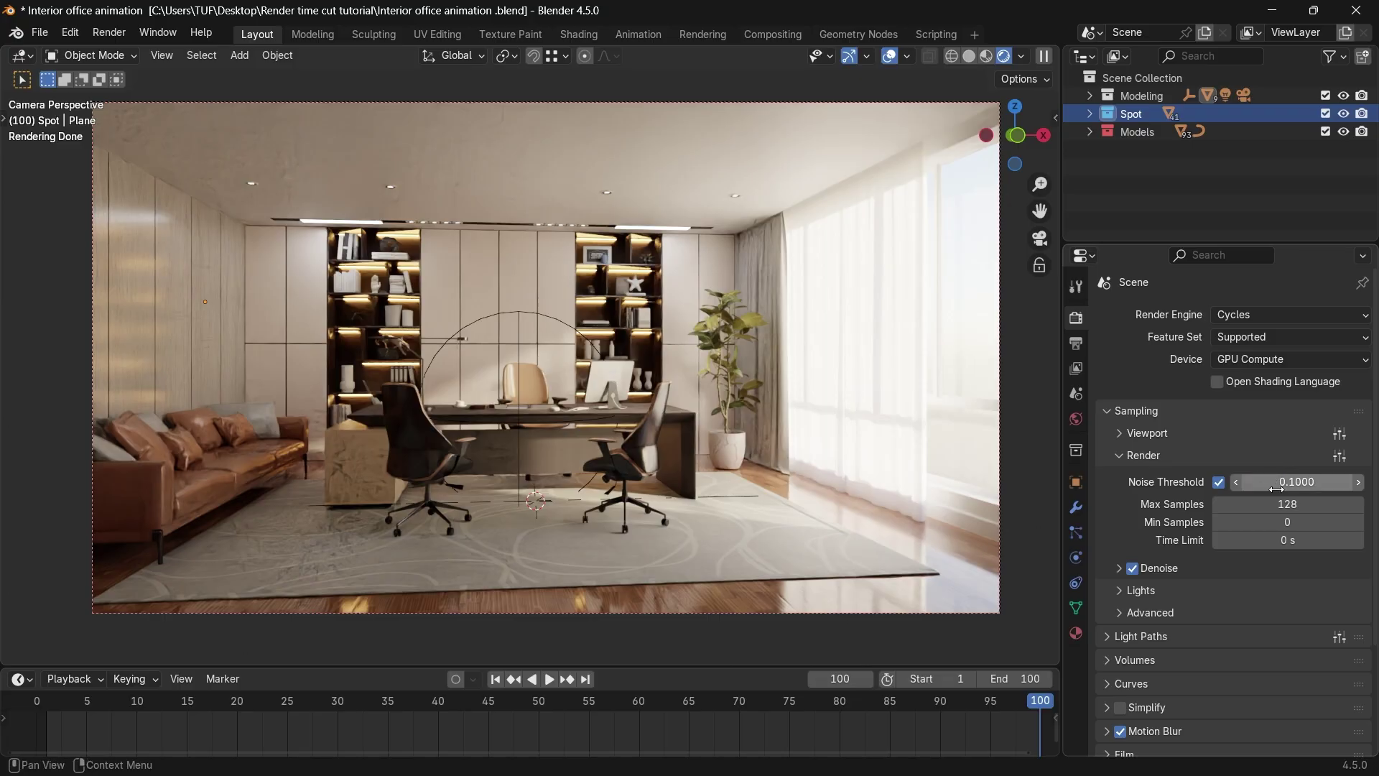
{"action": "left_click", "coordinate": [1307, 486]}
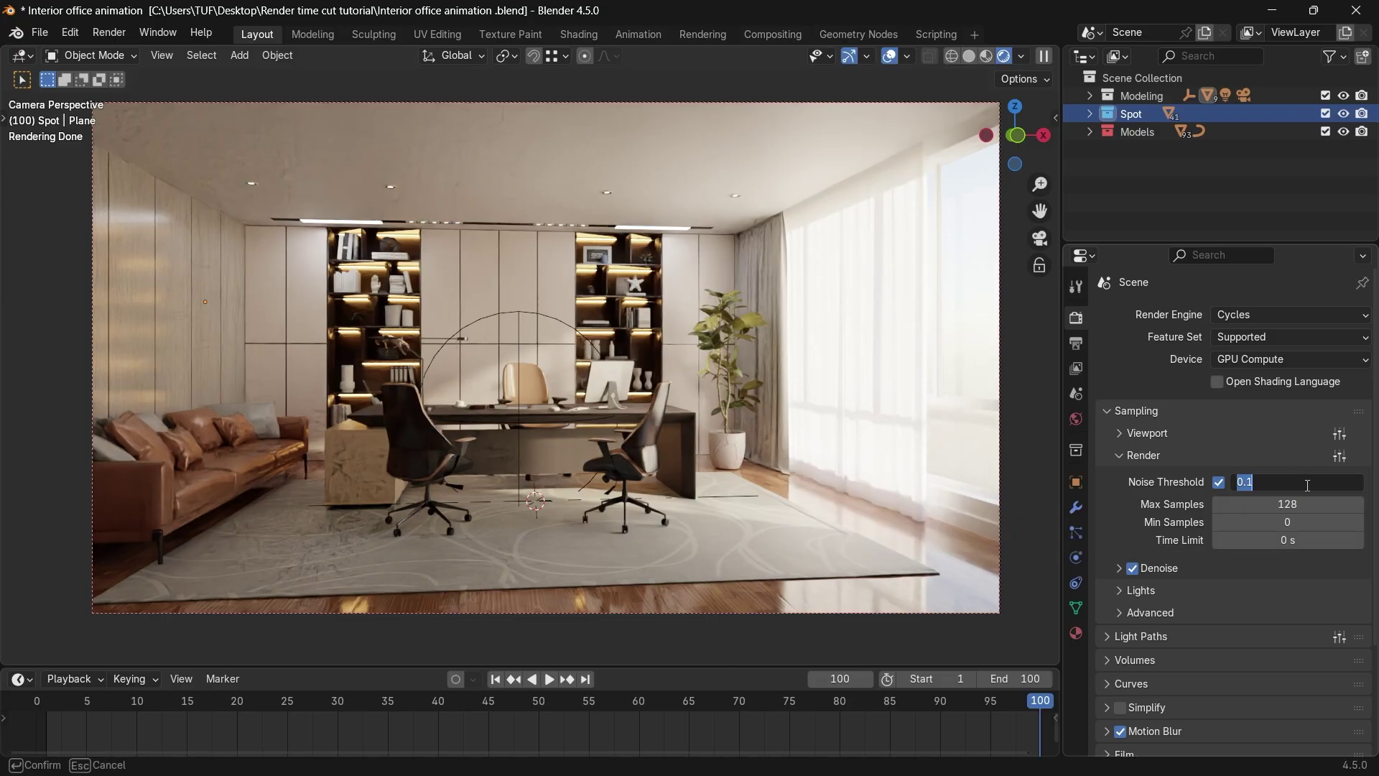
{"action": "left_click", "coordinate": [1110, 486]}
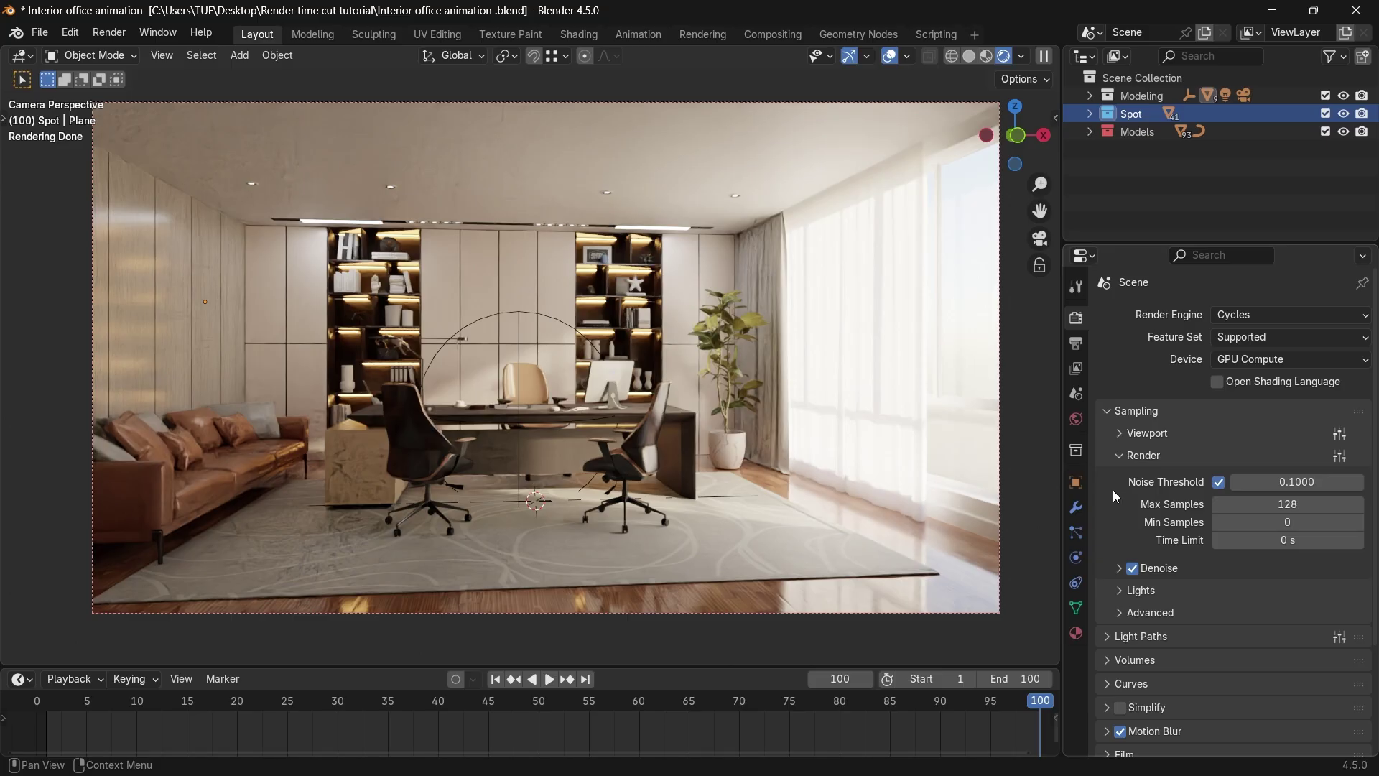
Set the denoiser to OpenImageDenoise with Use GPU enabled, then show Output properties.
{"action": "left_click", "coordinate": [1117, 566]}
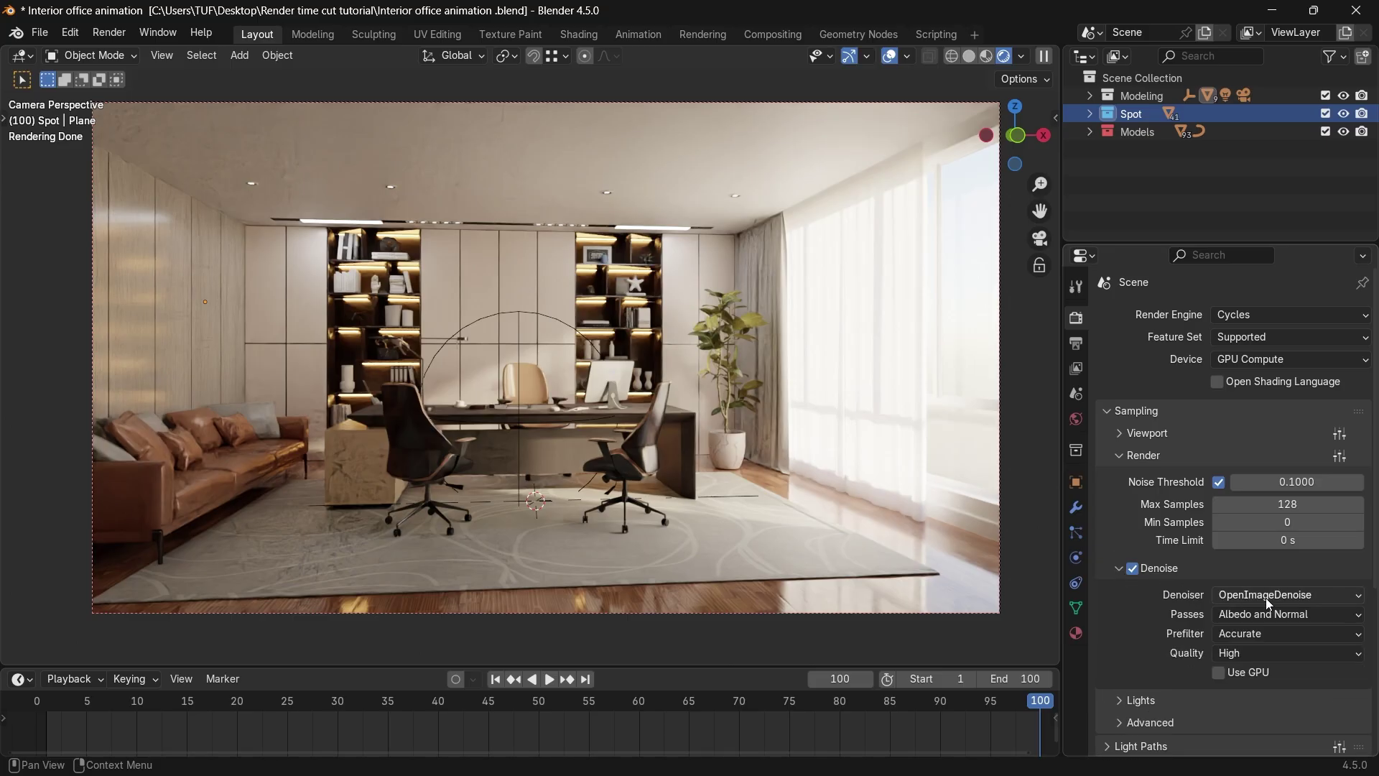
{"action": "left_click", "coordinate": [1318, 597]}
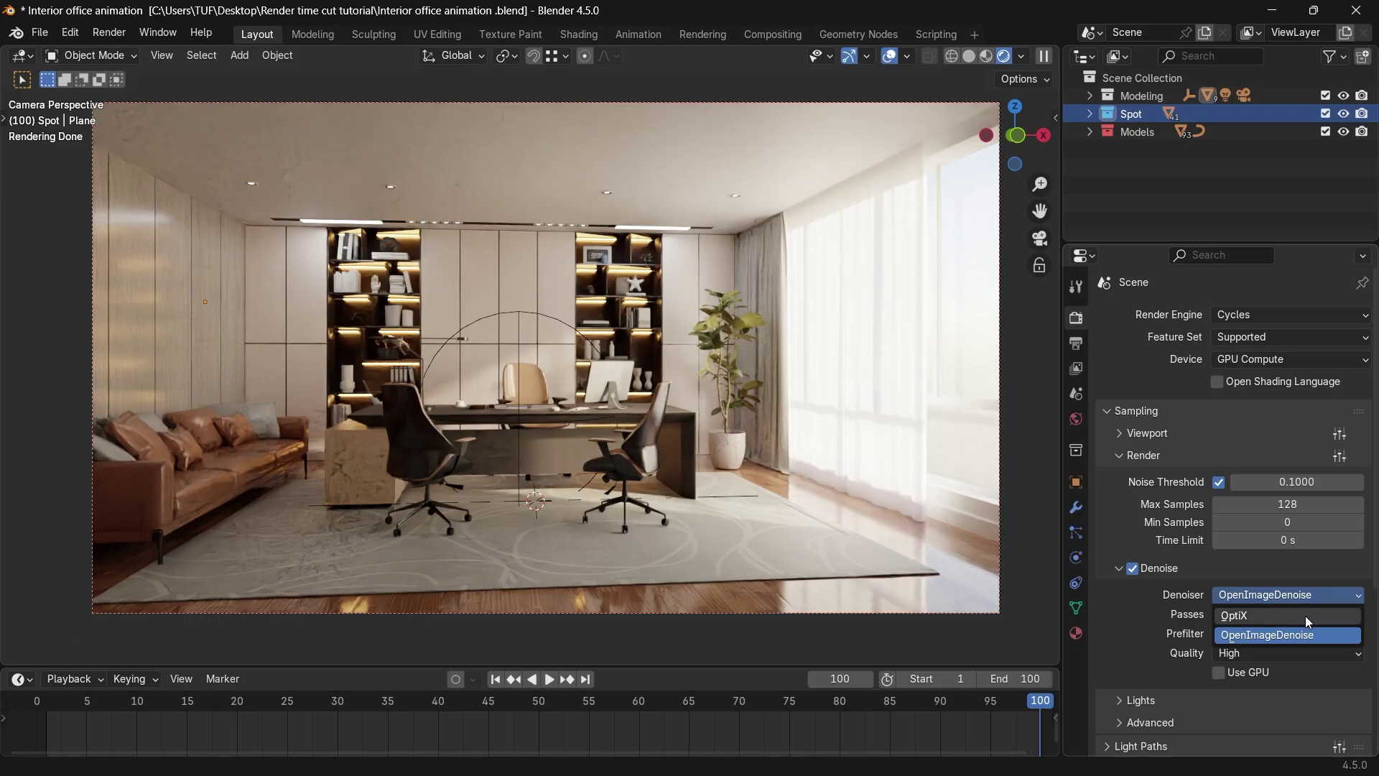
{"action": "left_click", "coordinate": [1305, 615]}
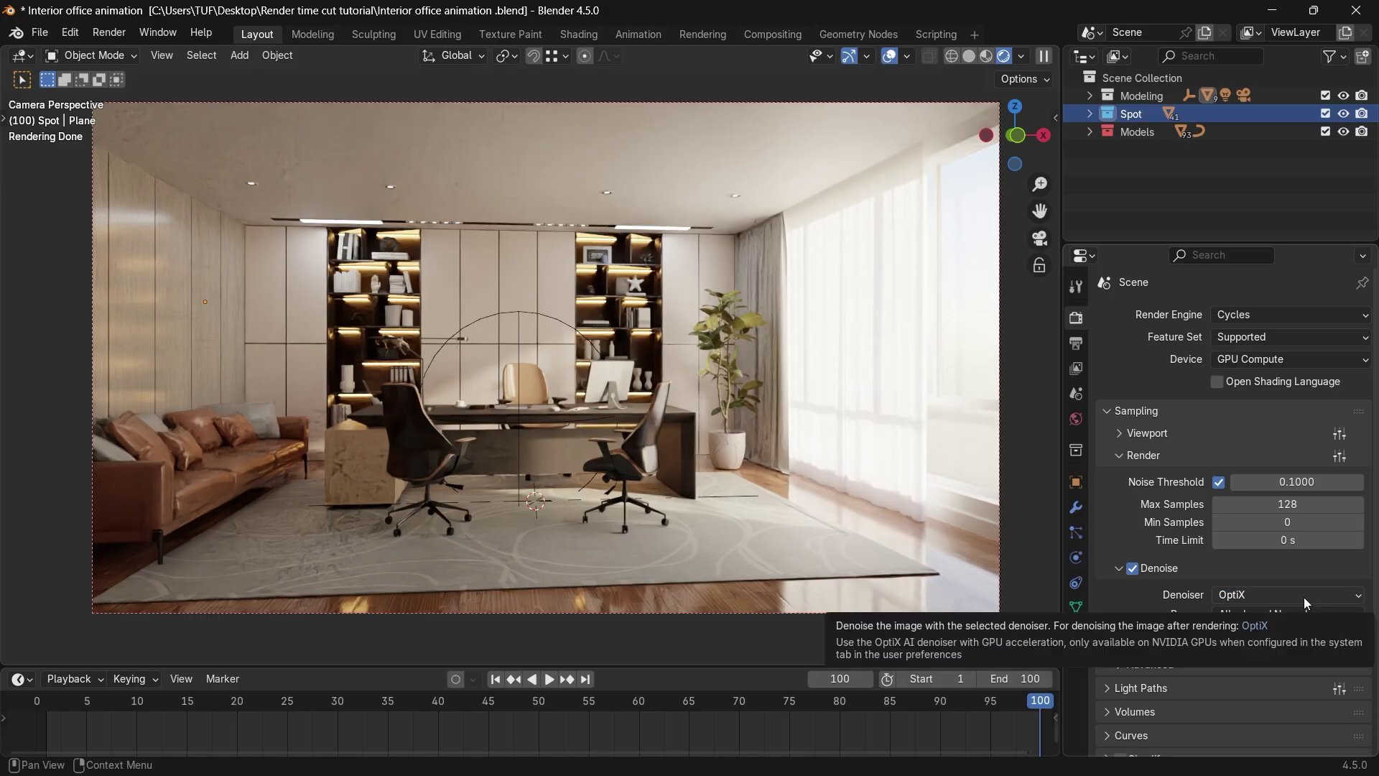
{"action": "left_click", "coordinate": [1303, 597]}
{"action": "left_click", "coordinate": [1291, 634]}
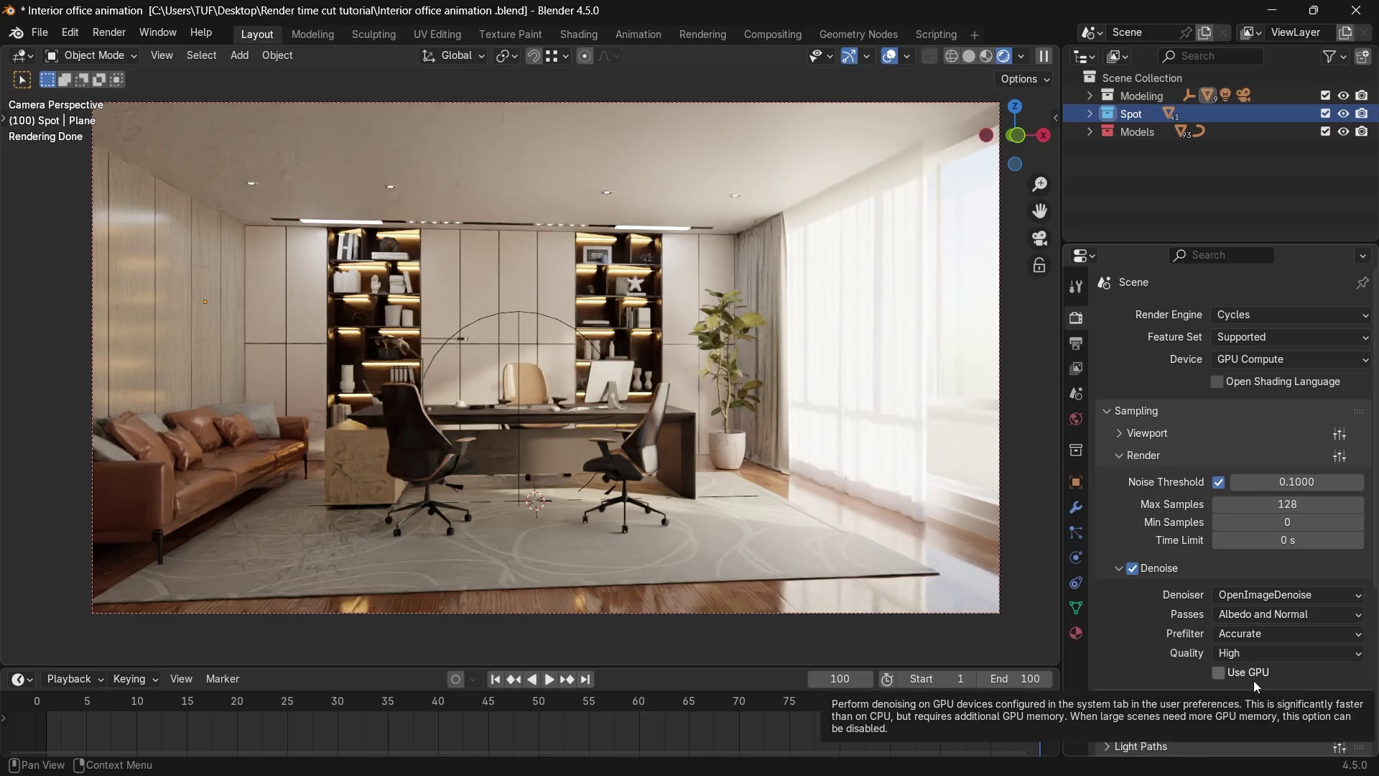
{"action": "left_click", "coordinate": [1215, 675]}
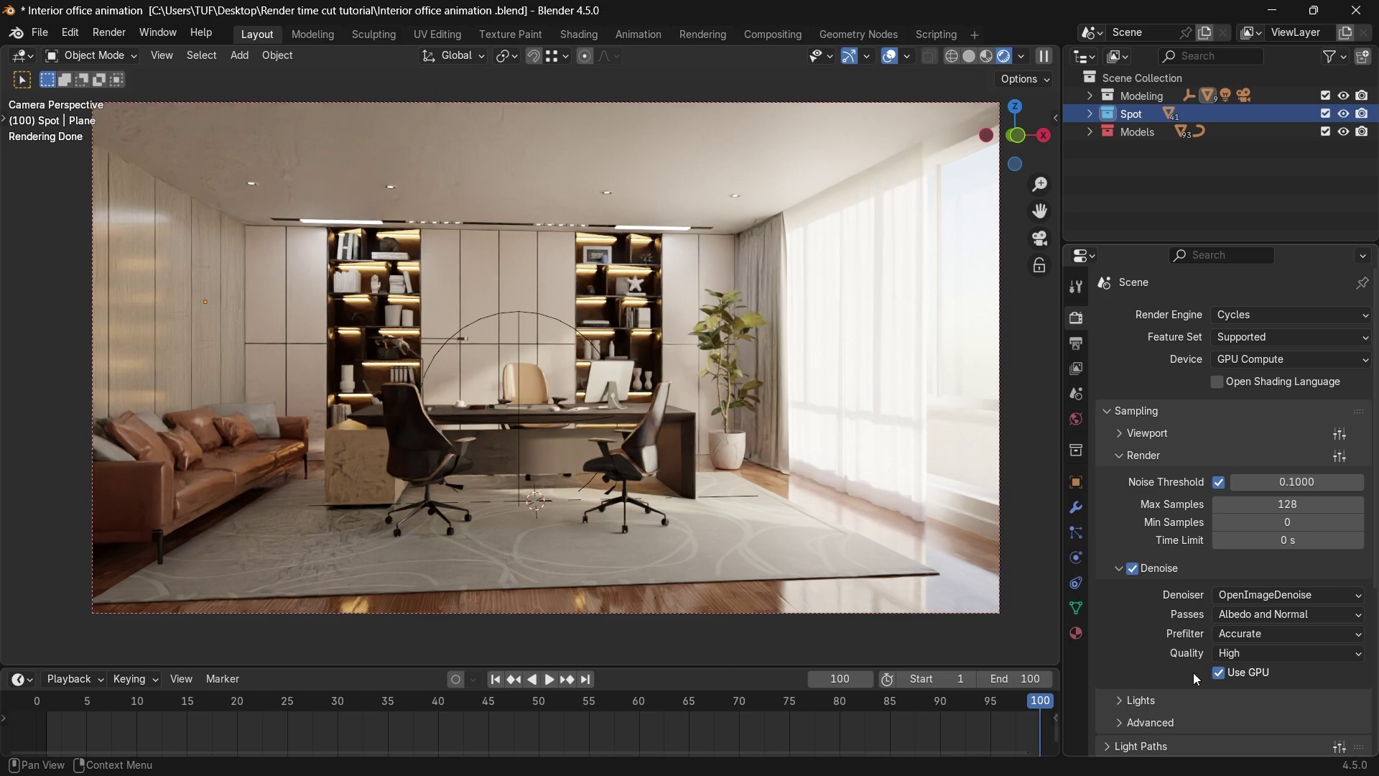
{"action": "left_click", "coordinate": [1075, 345]}
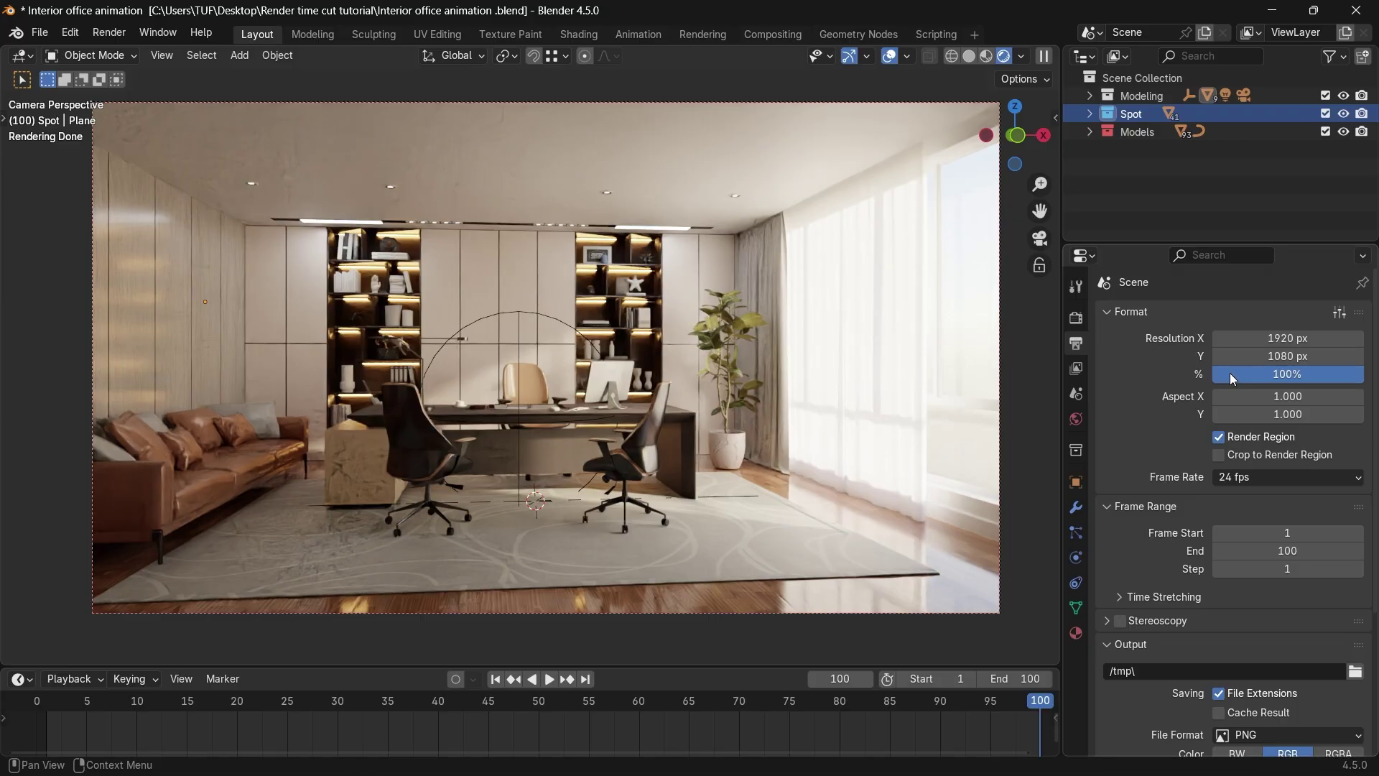
Set the output Resolution % to 200.
{"action": "double_click", "coordinate": [1301, 380]}
{"action": "type", "text": "200"}
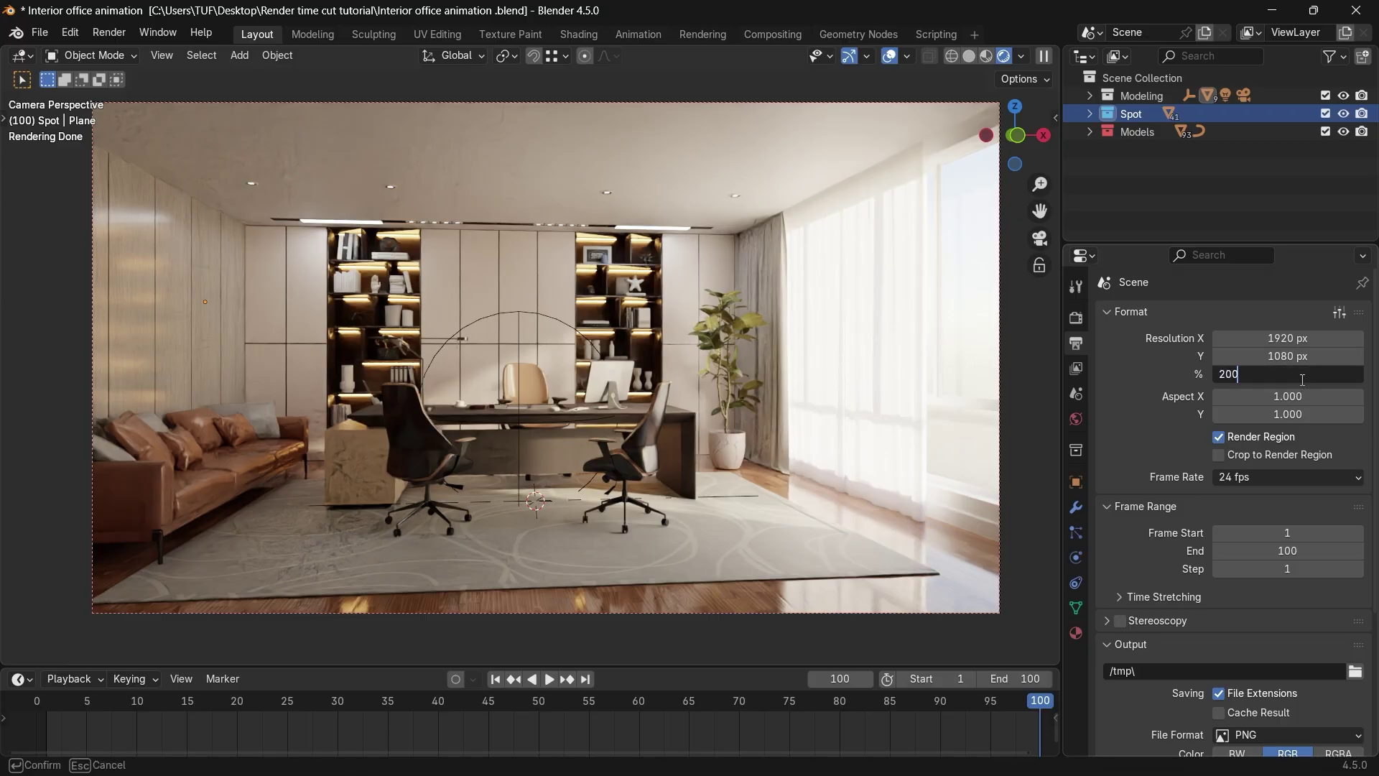
{"action": "key", "text": "Return"}
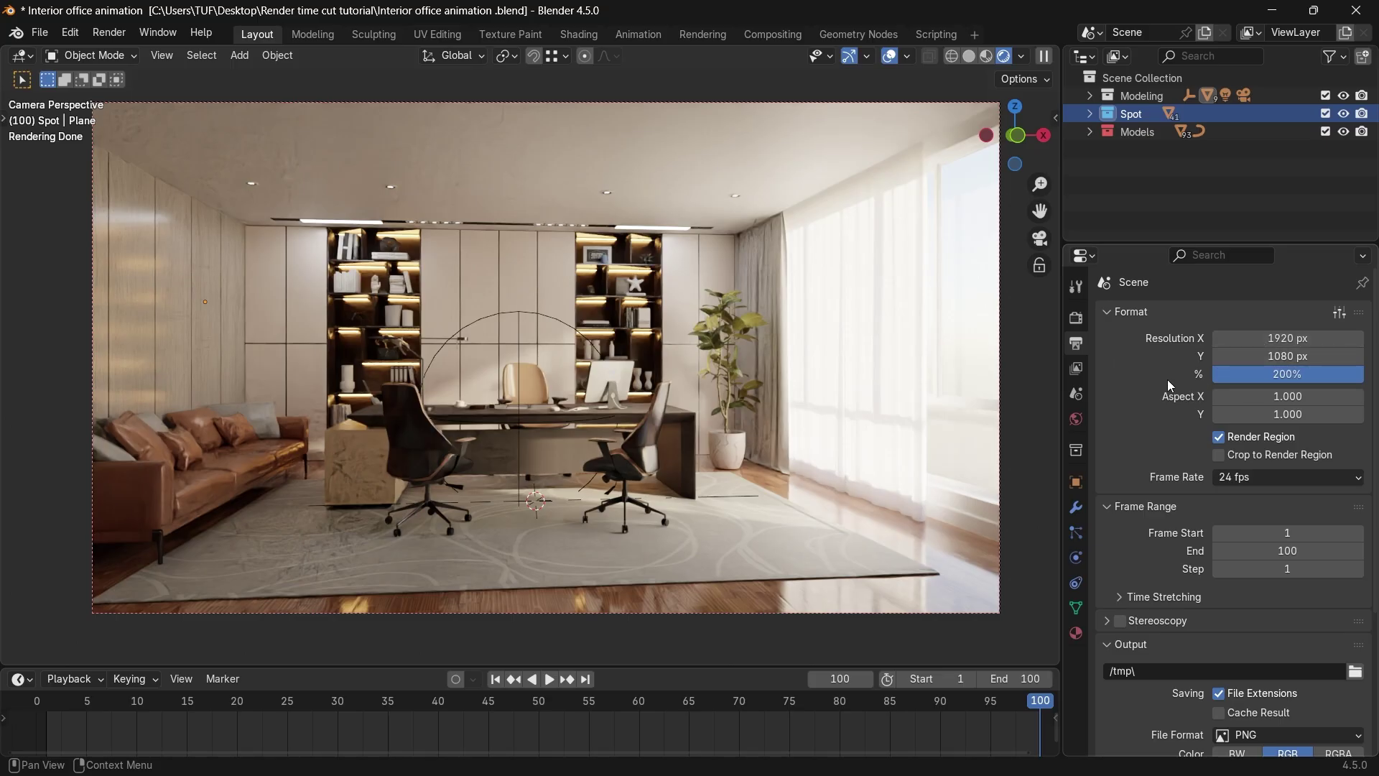
Render the frame with F12, zoom into the bookshelf, then close the render window.
{"action": "key", "text": "F12"}
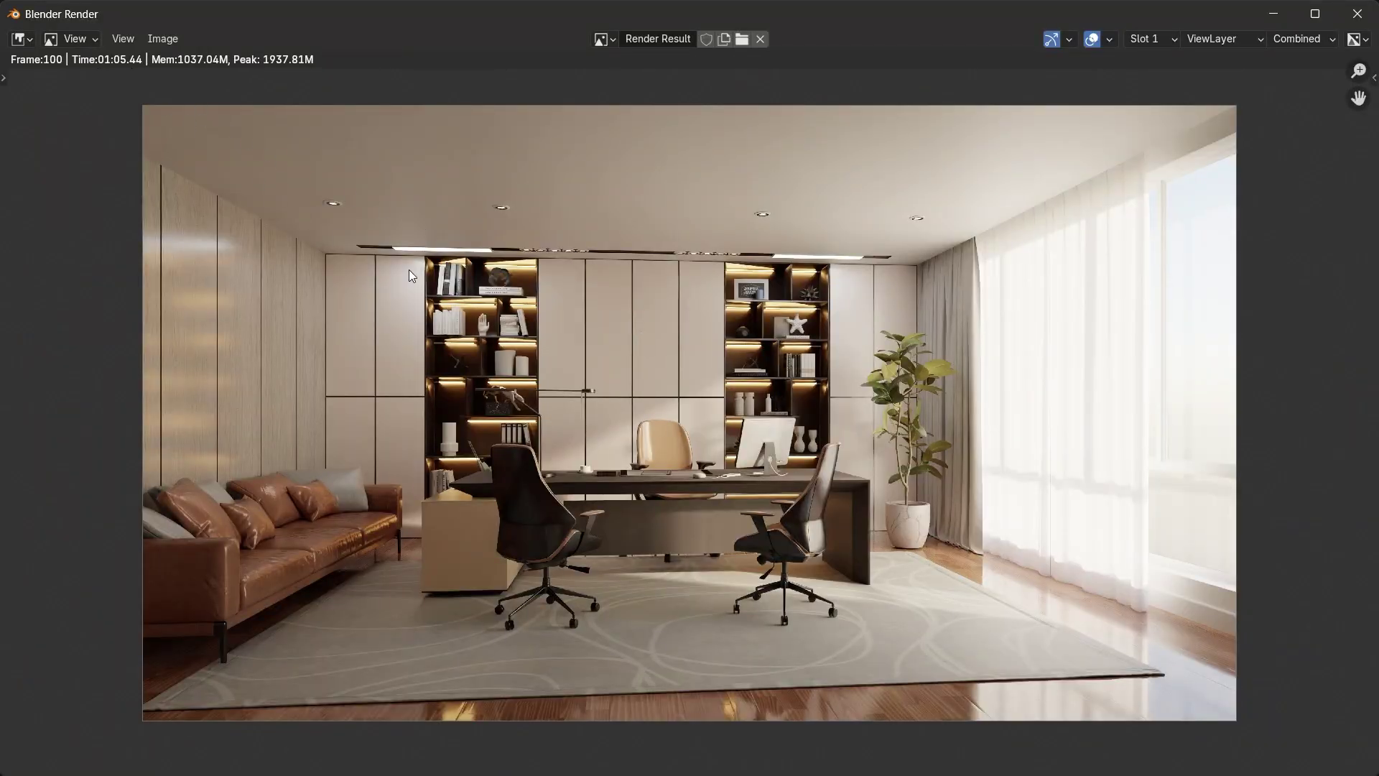
{"action": "scroll", "coordinate": [408, 269], "scroll_direction": "up", "scroll_amount": 10}
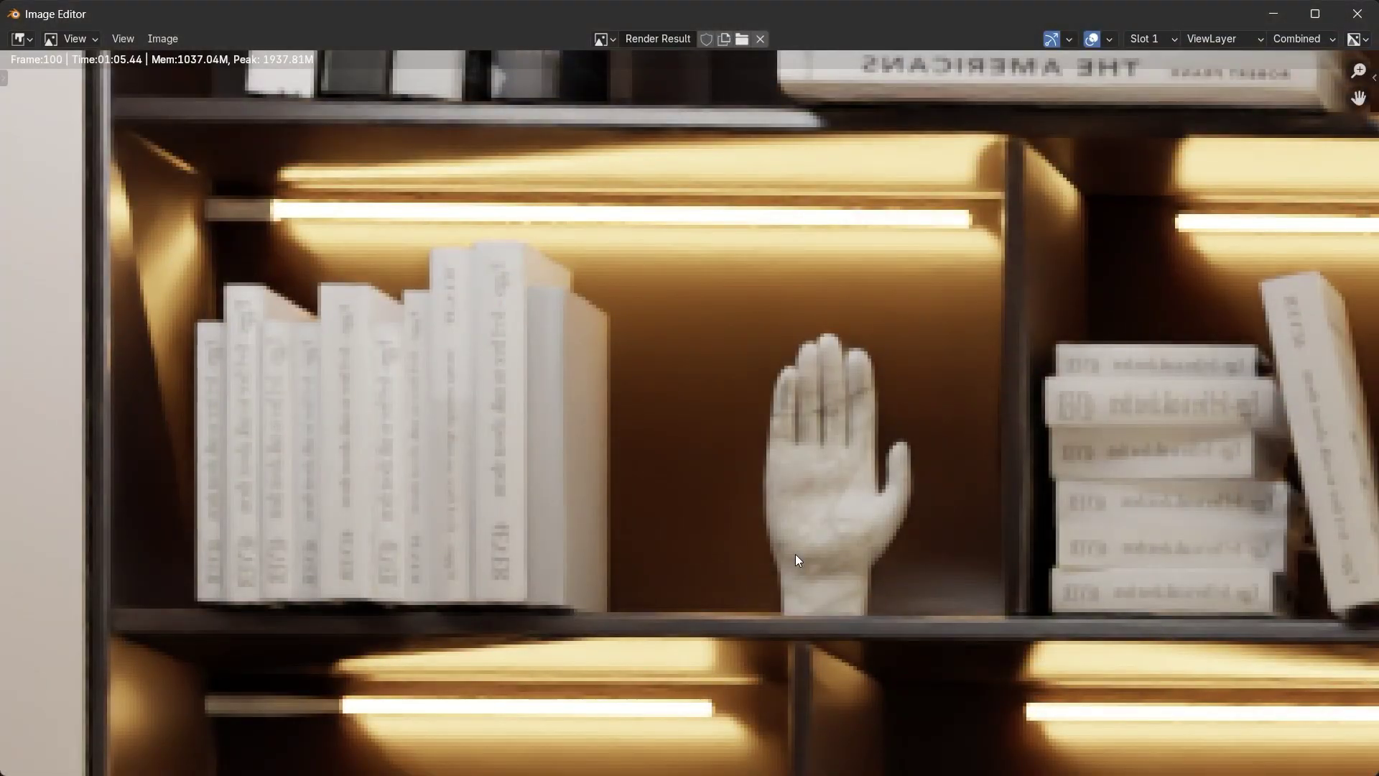
{"action": "left_click", "coordinate": [1357, 15]}
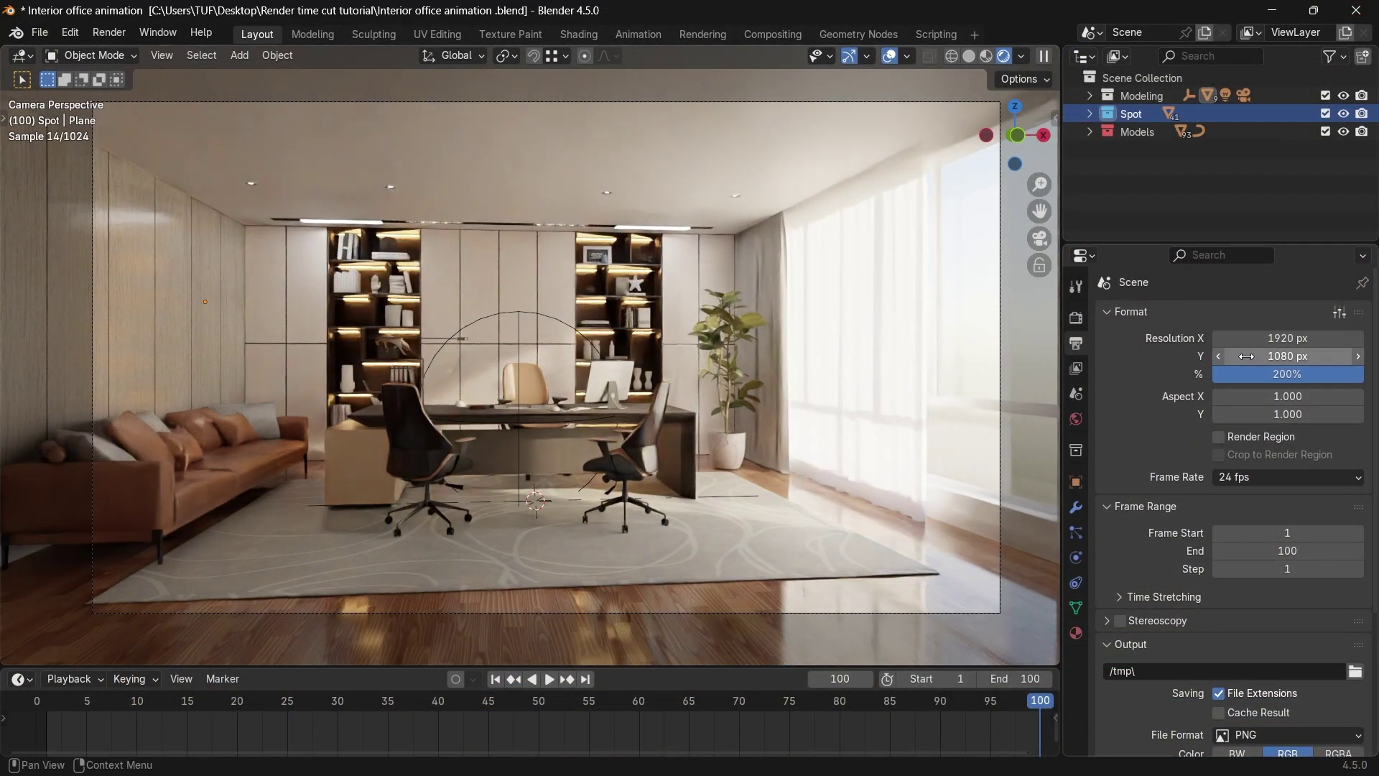
Set Resolution % to 400 and box a render region on the left bookshelf.
{"action": "left_click", "coordinate": [1268, 380]}
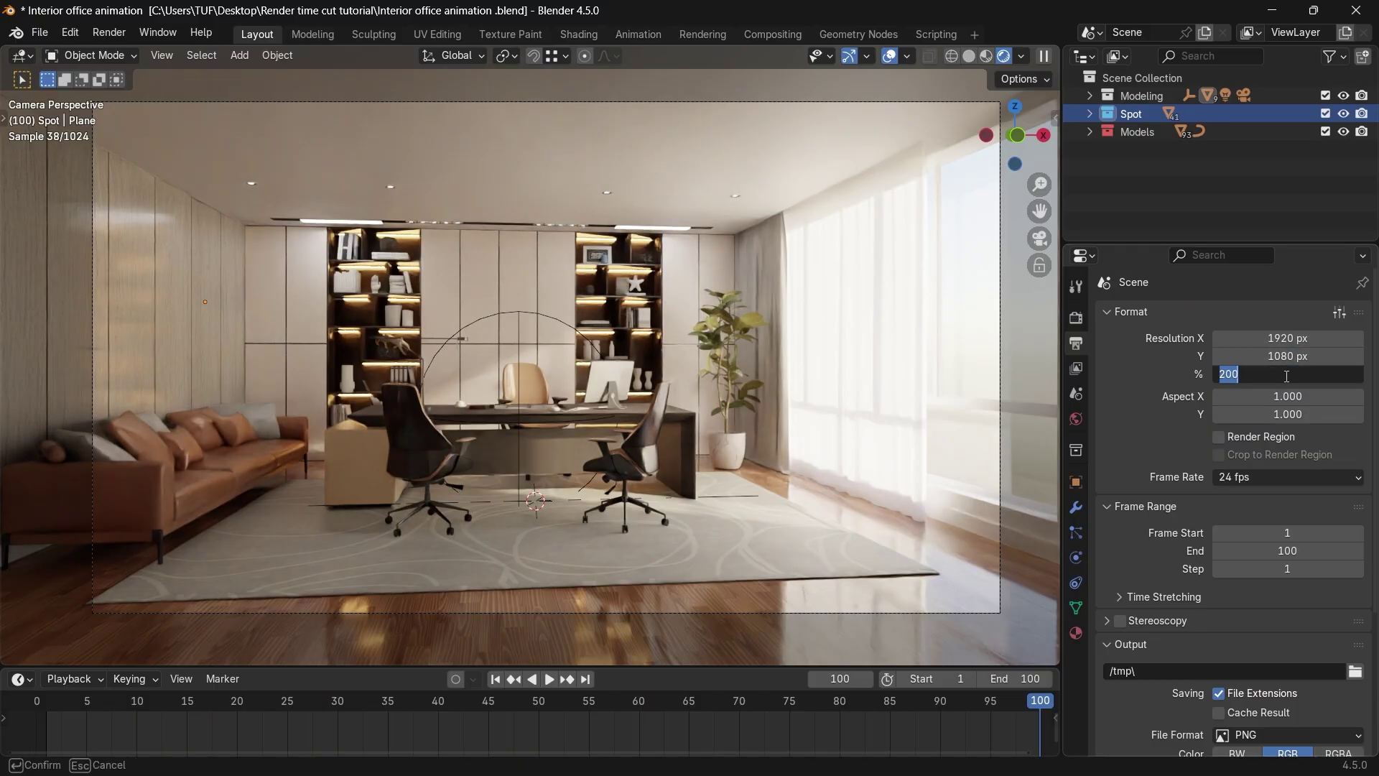
{"action": "type", "text": "400"}
{"action": "key", "text": "Return"}
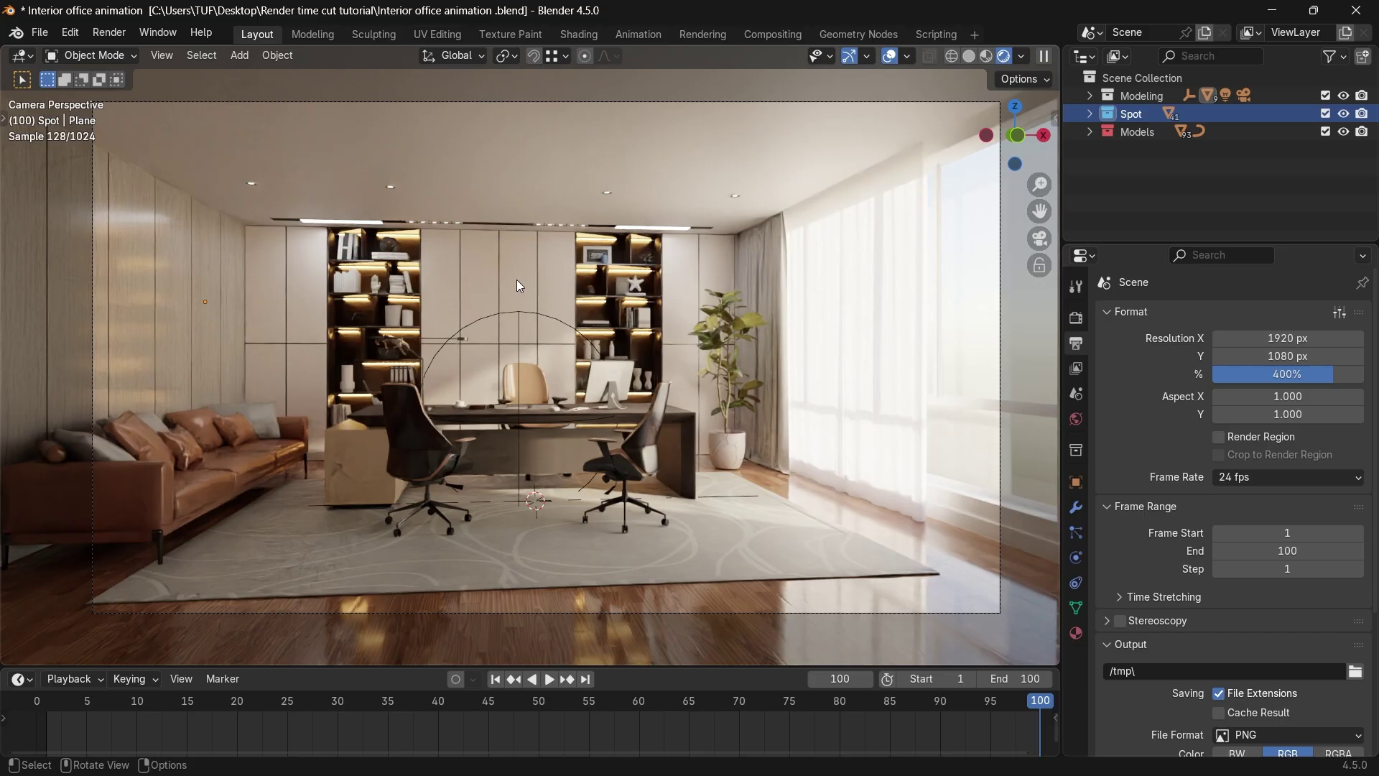
{"action": "key", "text": "ctrl+b"}
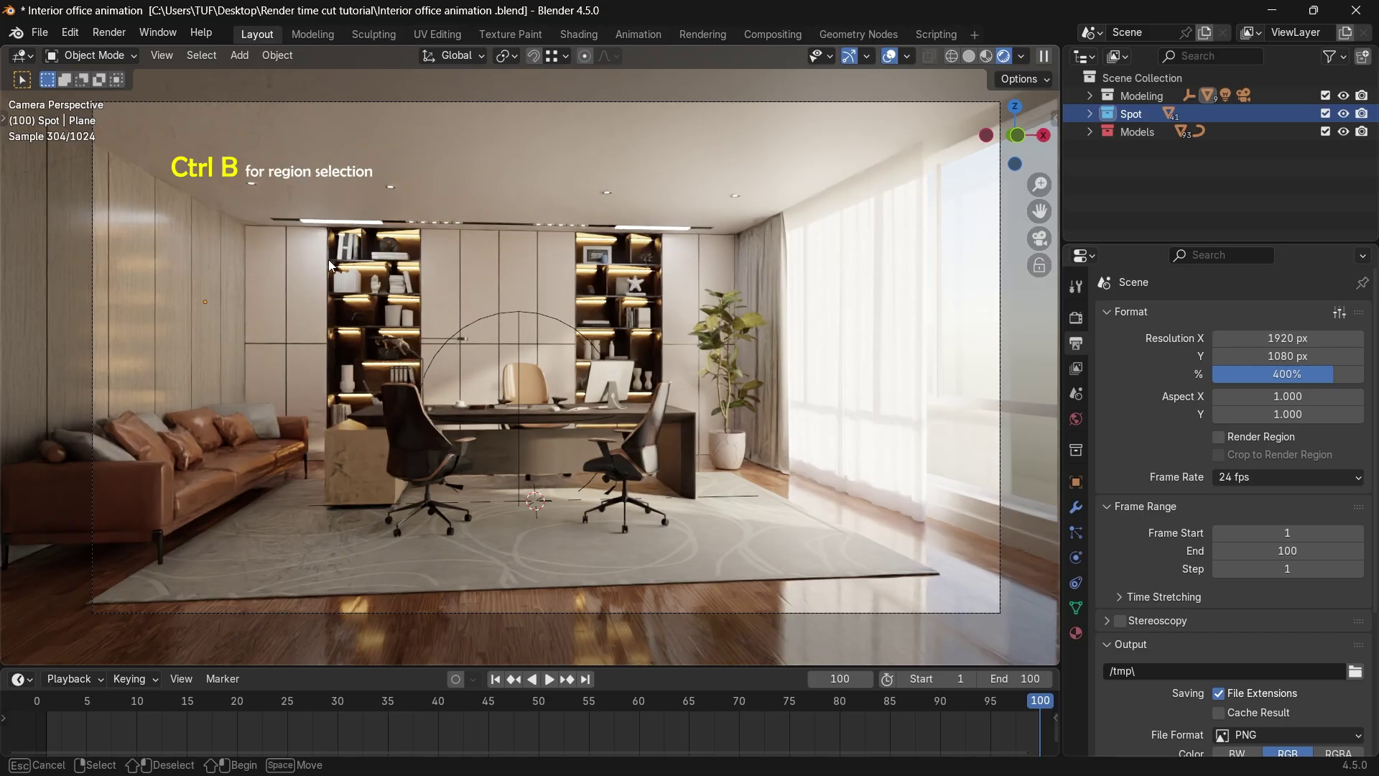
{"action": "left_click_drag", "start_coordinate": [329, 260], "coordinate": [382, 296]}
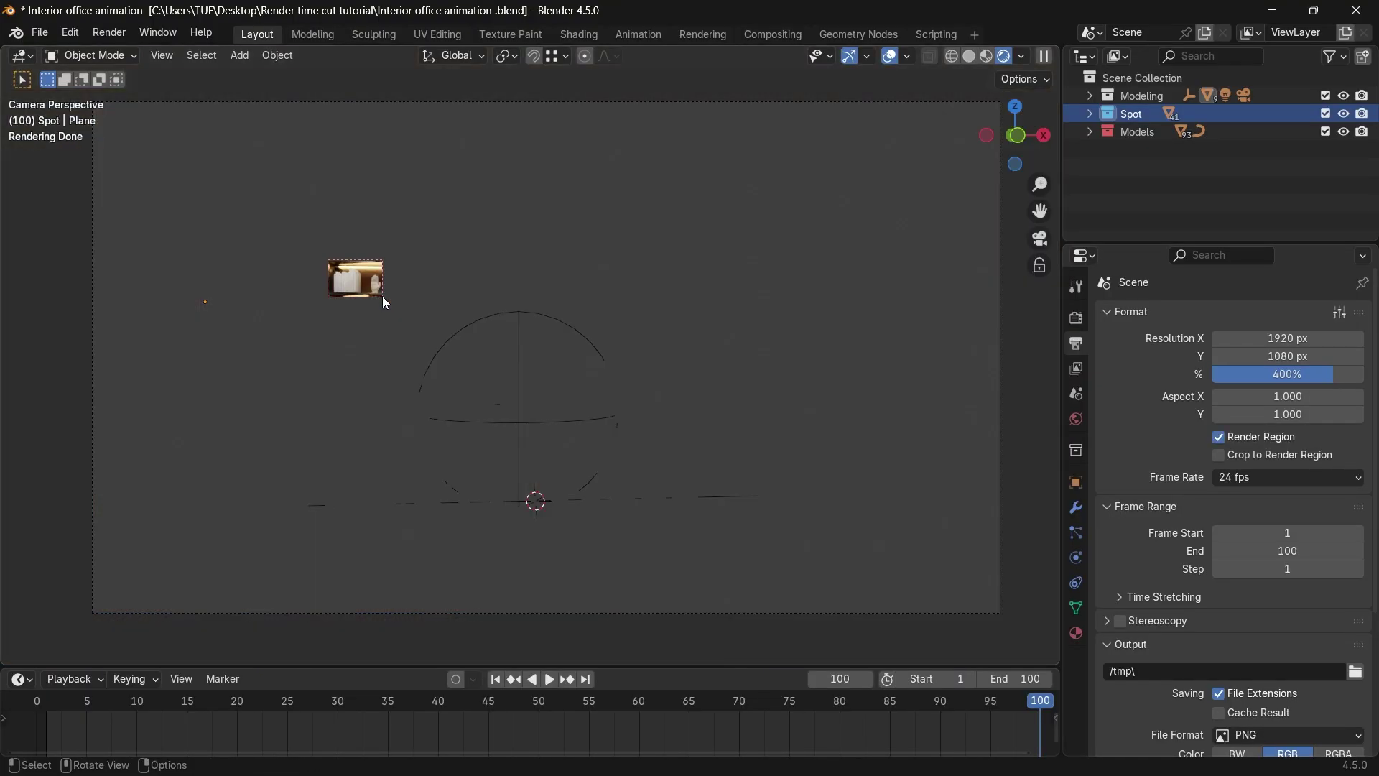
Render frame 100, pan and zoom over the bookshelf close-up, then close the render.
{"action": "left_click", "coordinate": [109, 30]}
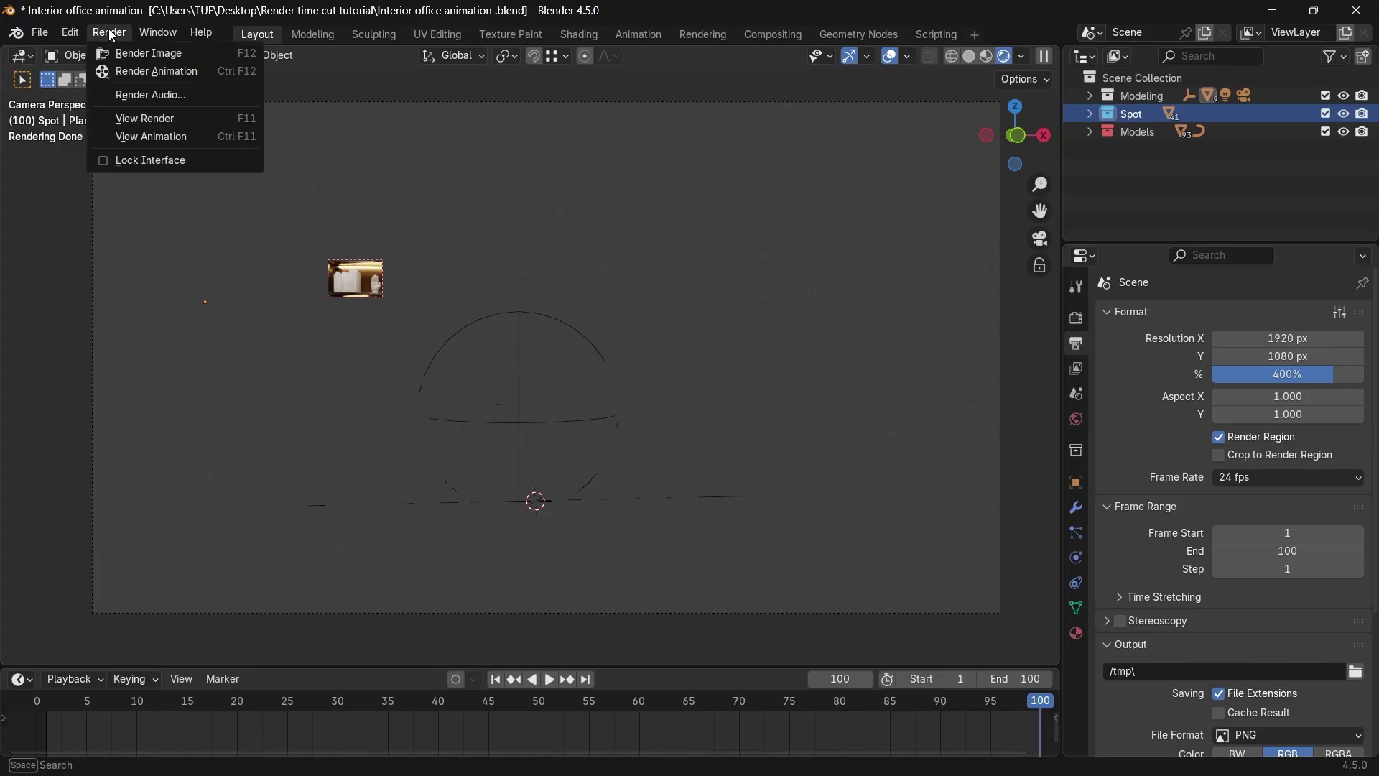
{"action": "left_click", "coordinate": [188, 54]}
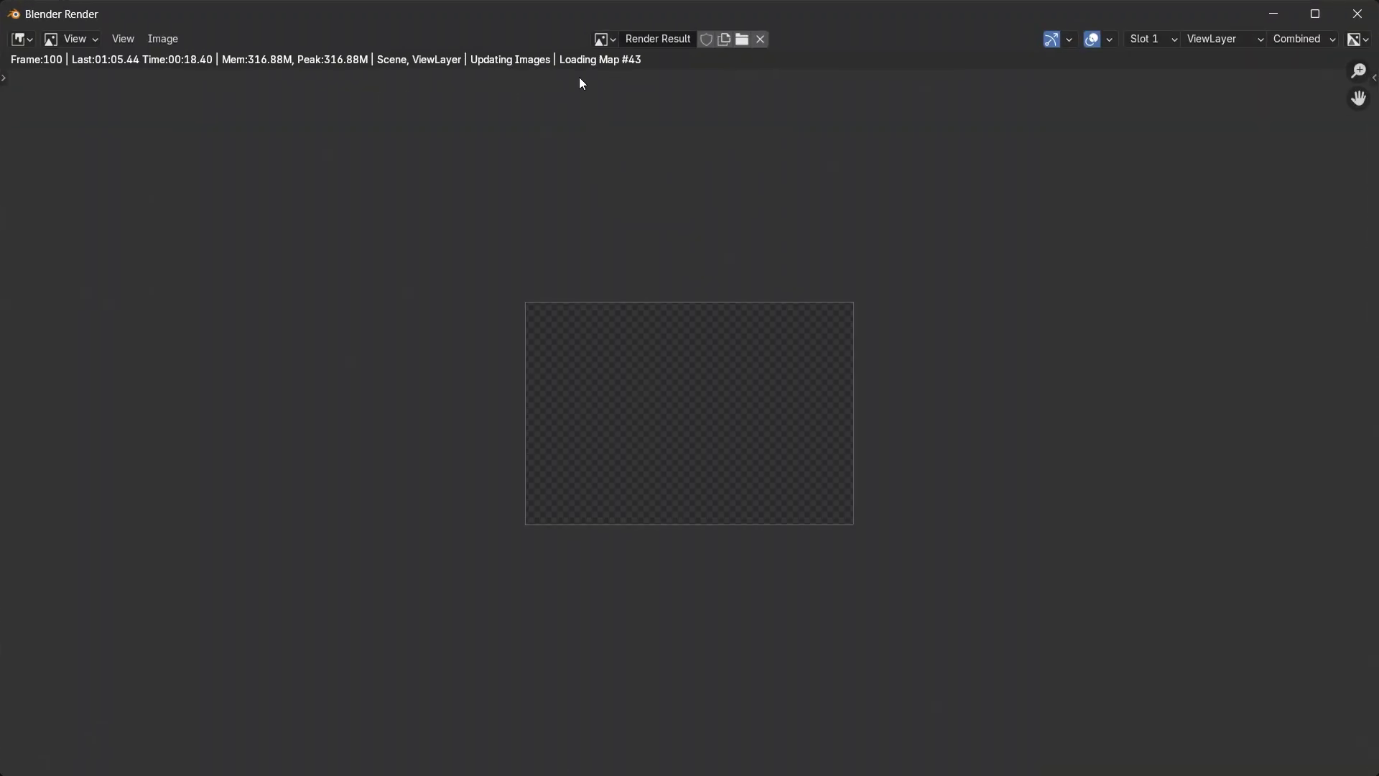
{"action": "middle_click_drag", "start_coordinate": [337, 222], "coordinate": [696, 406]}
{"action": "scroll", "coordinate": [696, 406], "scroll_direction": "up", "scroll_amount": 5}
{"action": "middle_click_drag", "start_coordinate": [501, 379], "coordinate": [723, 455]}
{"action": "scroll", "coordinate": [723, 457], "scroll_direction": "up", "scroll_amount": 3}
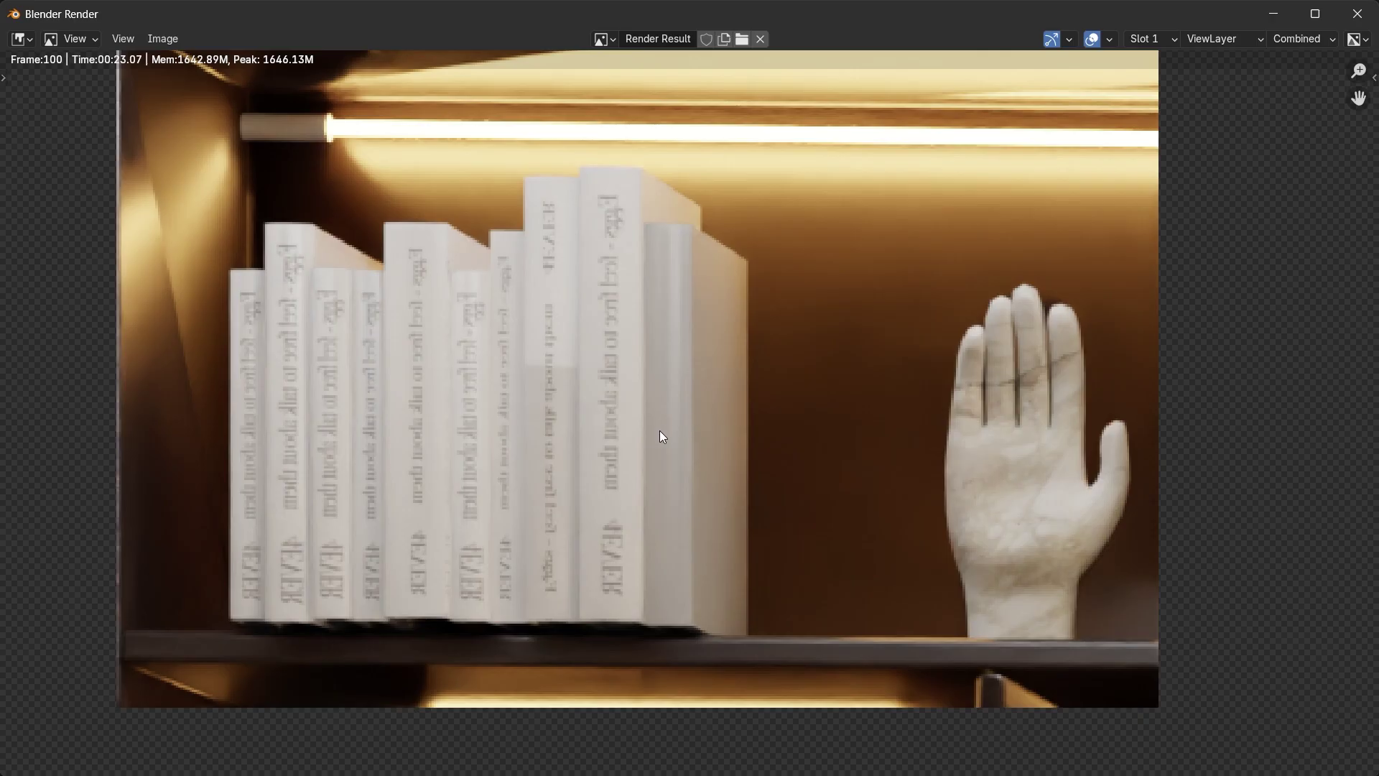
{"action": "scroll", "coordinate": [659, 429], "scroll_direction": "down", "scroll_amount": 2}
{"action": "middle_click_drag", "start_coordinate": [691, 438], "coordinate": [627, 448]}
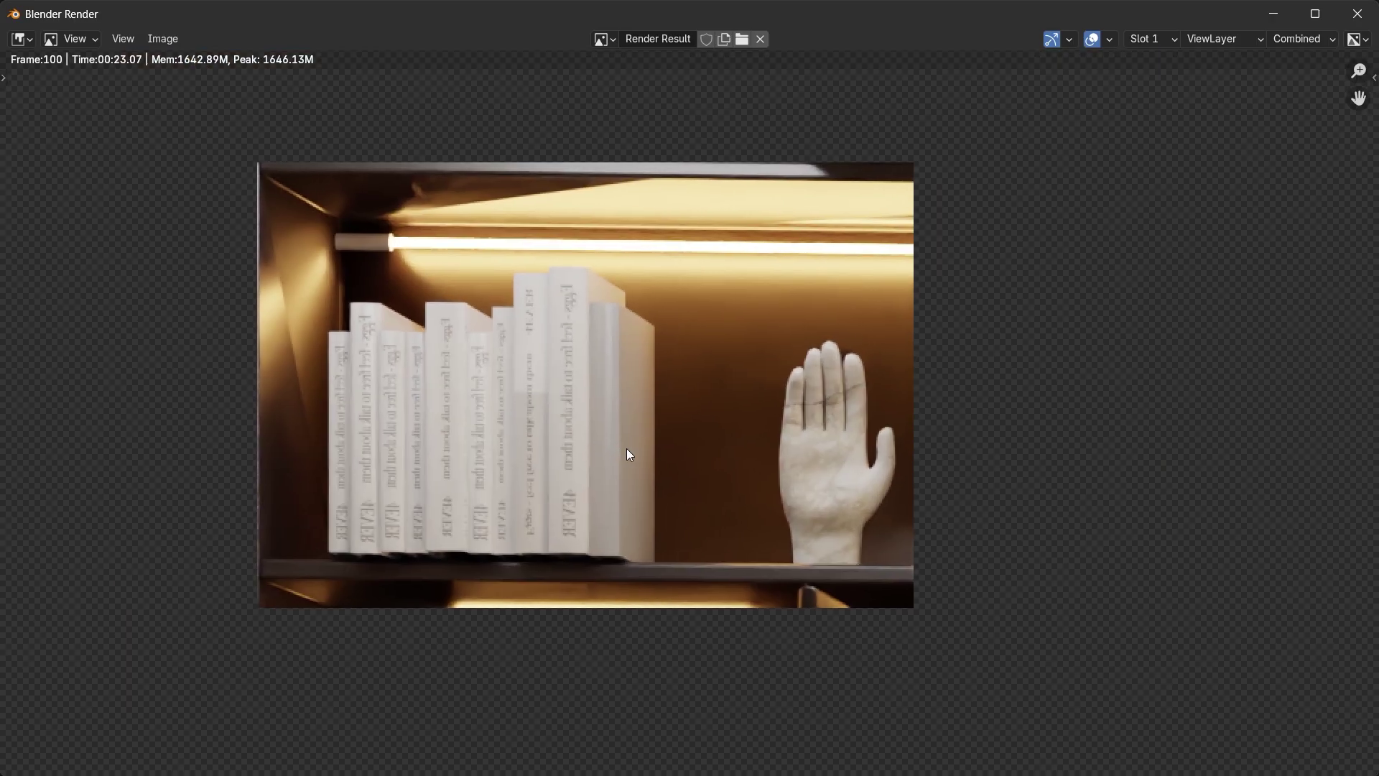
{"action": "left_click", "coordinate": [1357, 16]}
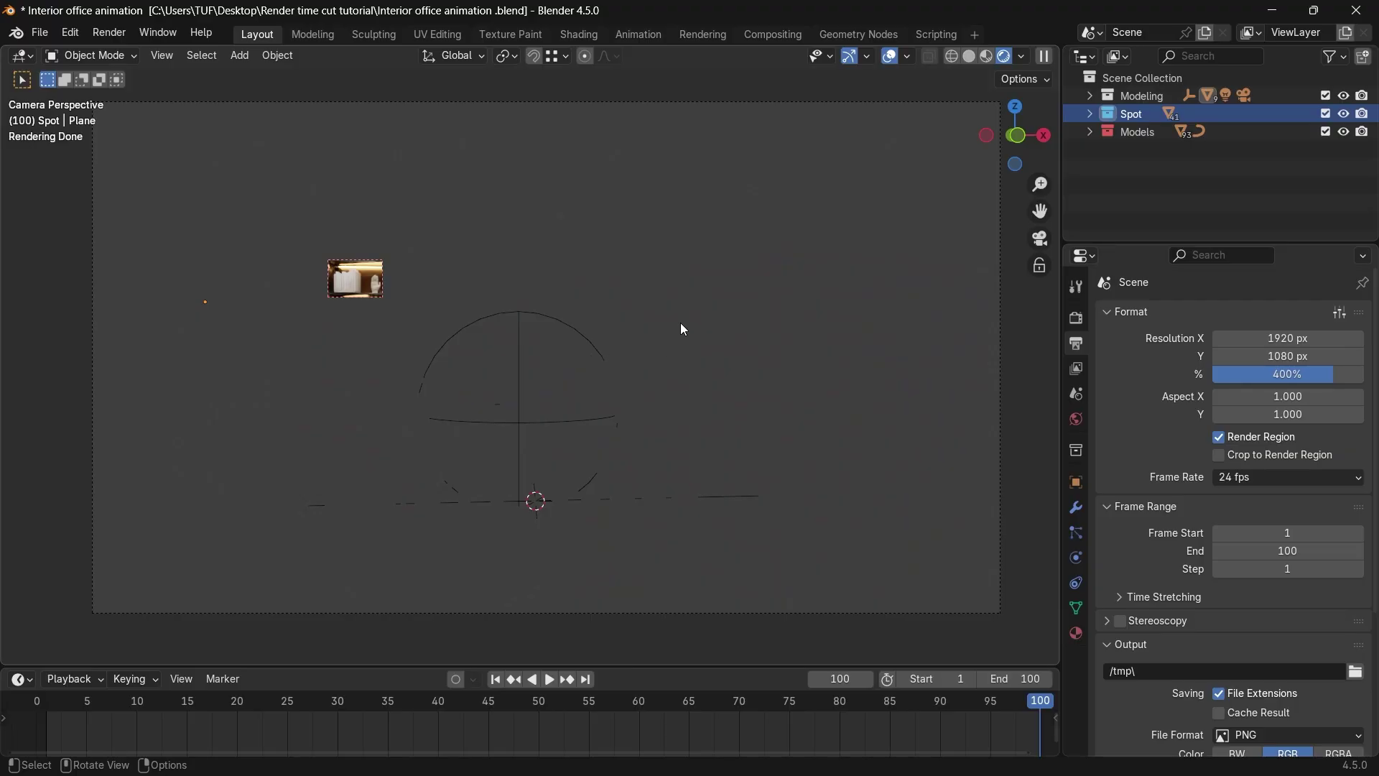
Clear the render region and enable Performance > Final Render > Persistent Data.
{"action": "key", "text": "ctrl+alt+b"}
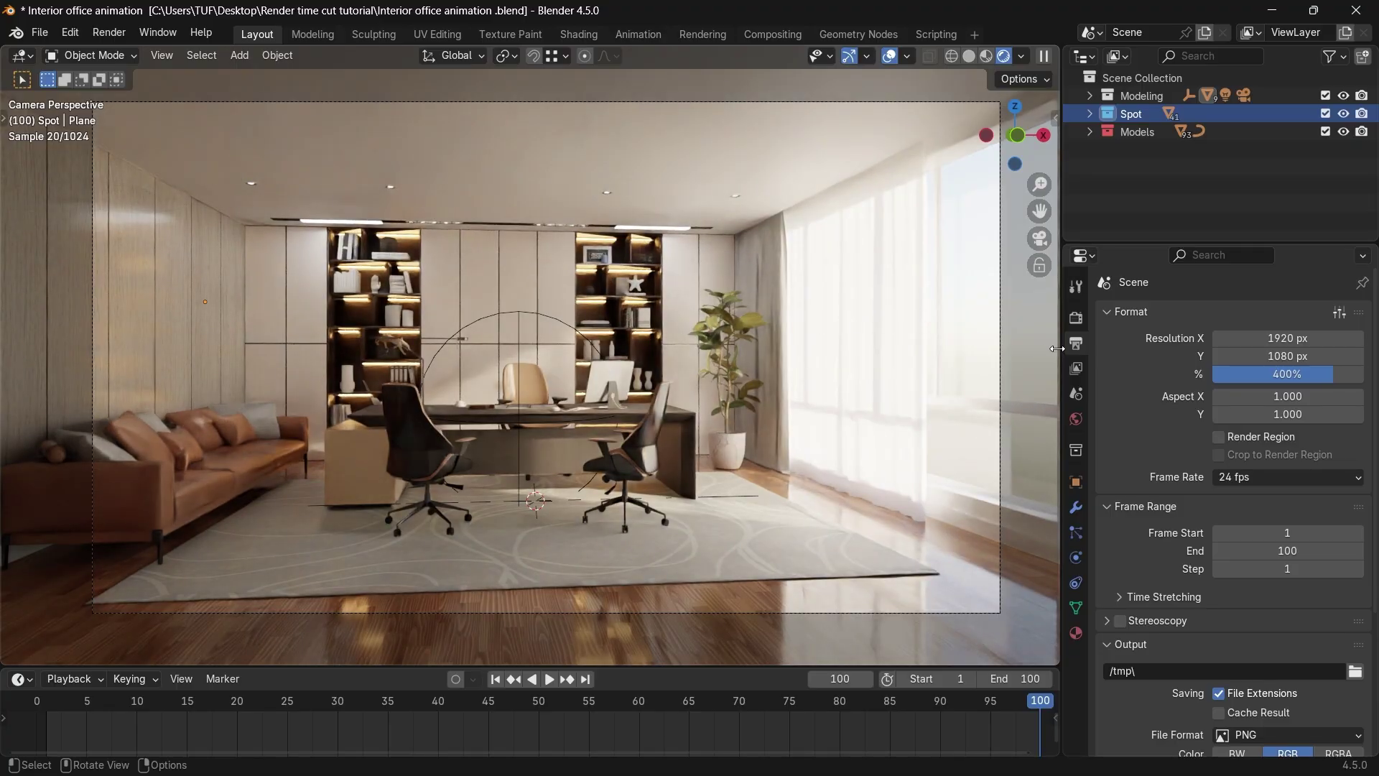
{"action": "left_click", "coordinate": [1076, 317]}
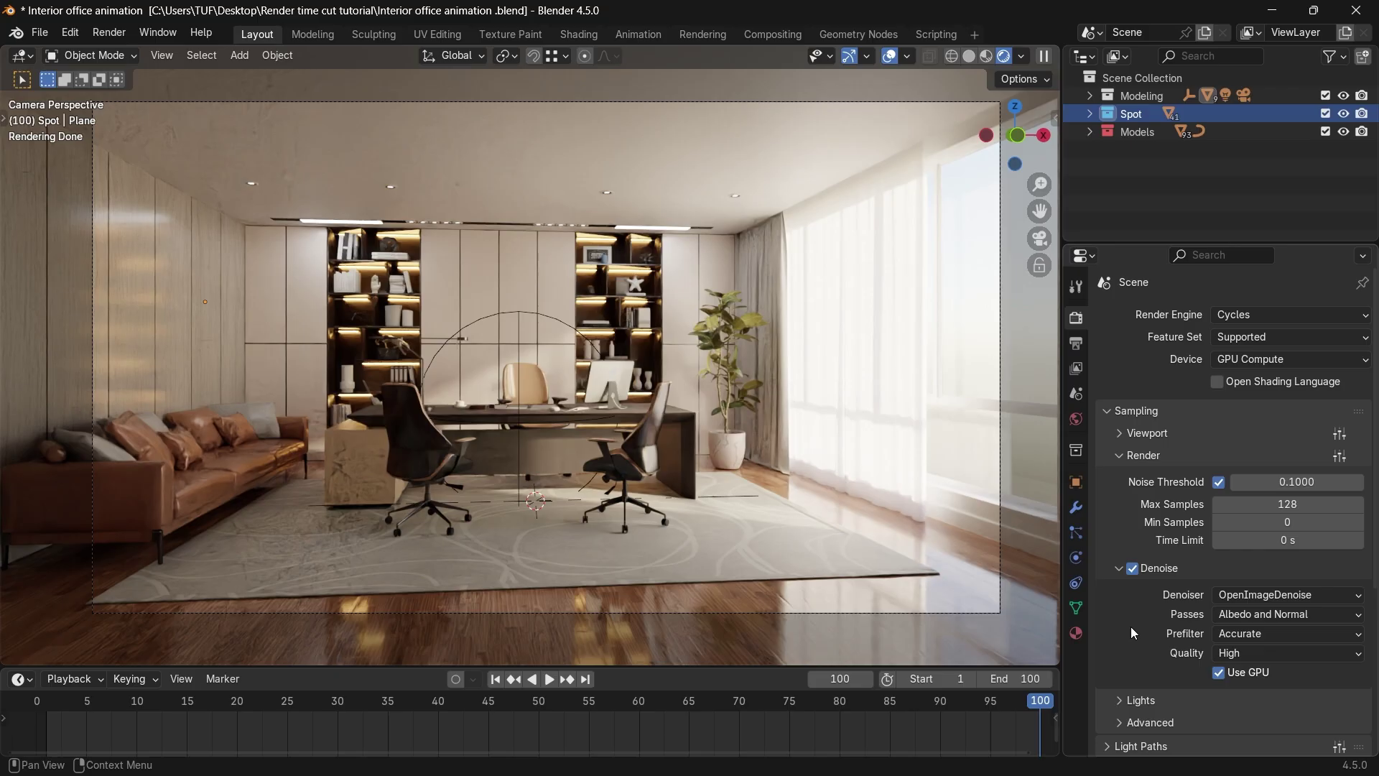
{"action": "scroll", "coordinate": [1133, 632], "scroll_direction": "down", "scroll_amount": 6}
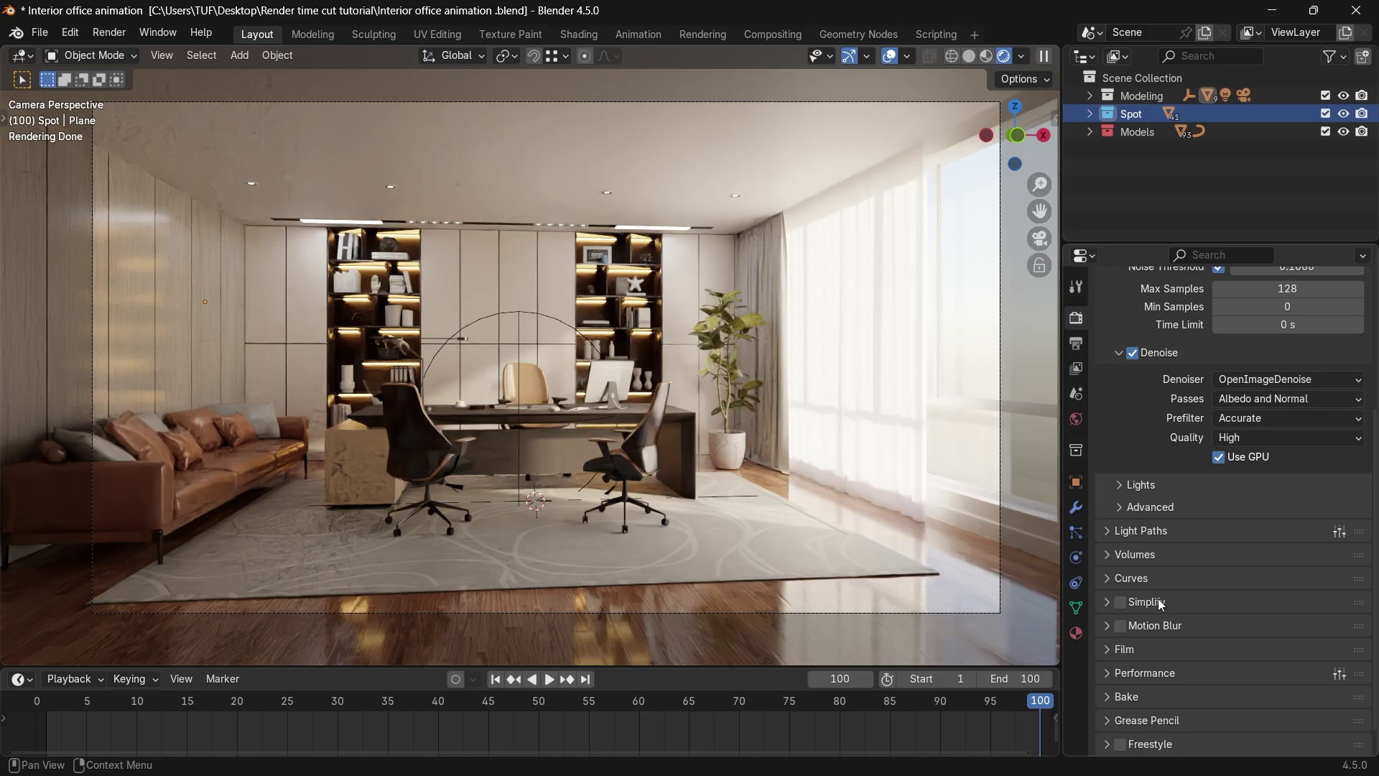
{"action": "left_click", "coordinate": [1154, 646]}
{"action": "scroll", "coordinate": [1152, 632], "scroll_direction": "down", "scroll_amount": 8}
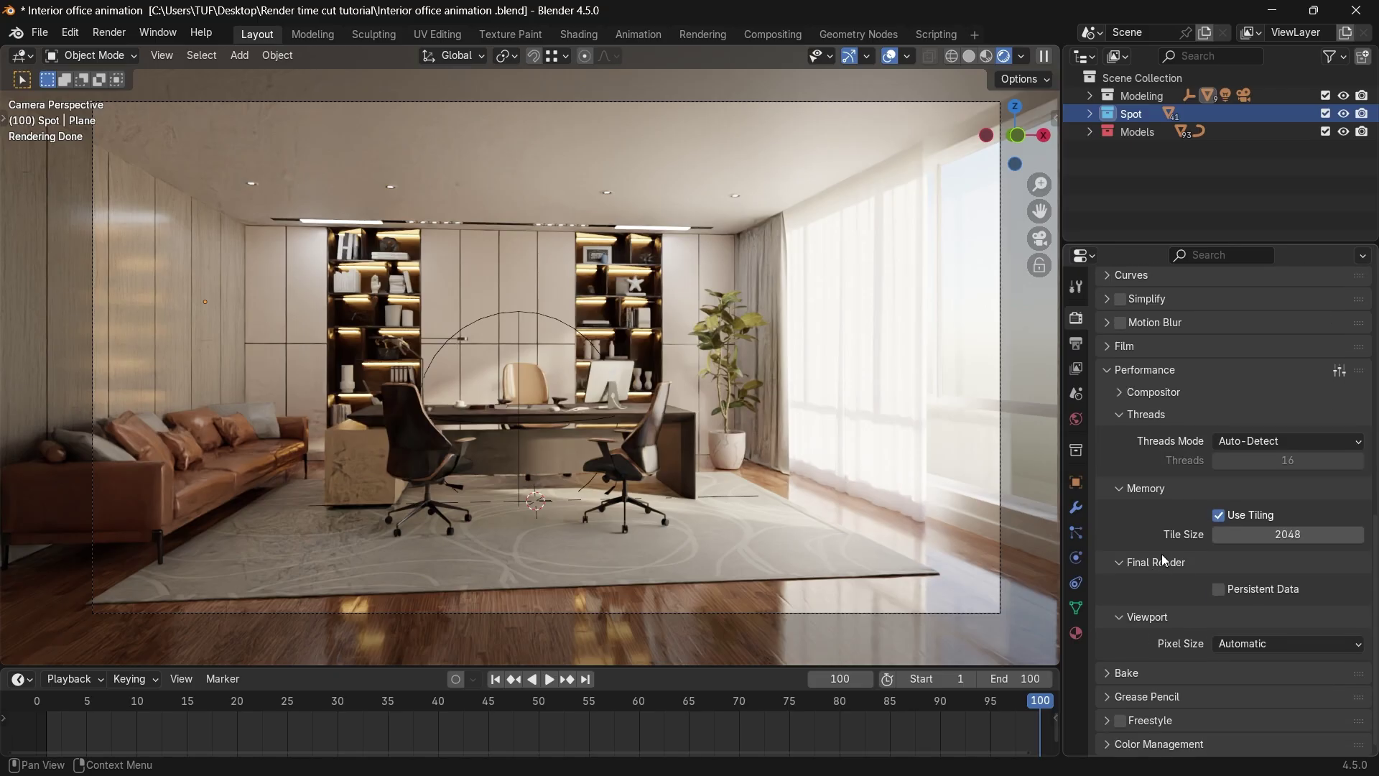
{"action": "left_click", "coordinate": [1221, 593]}
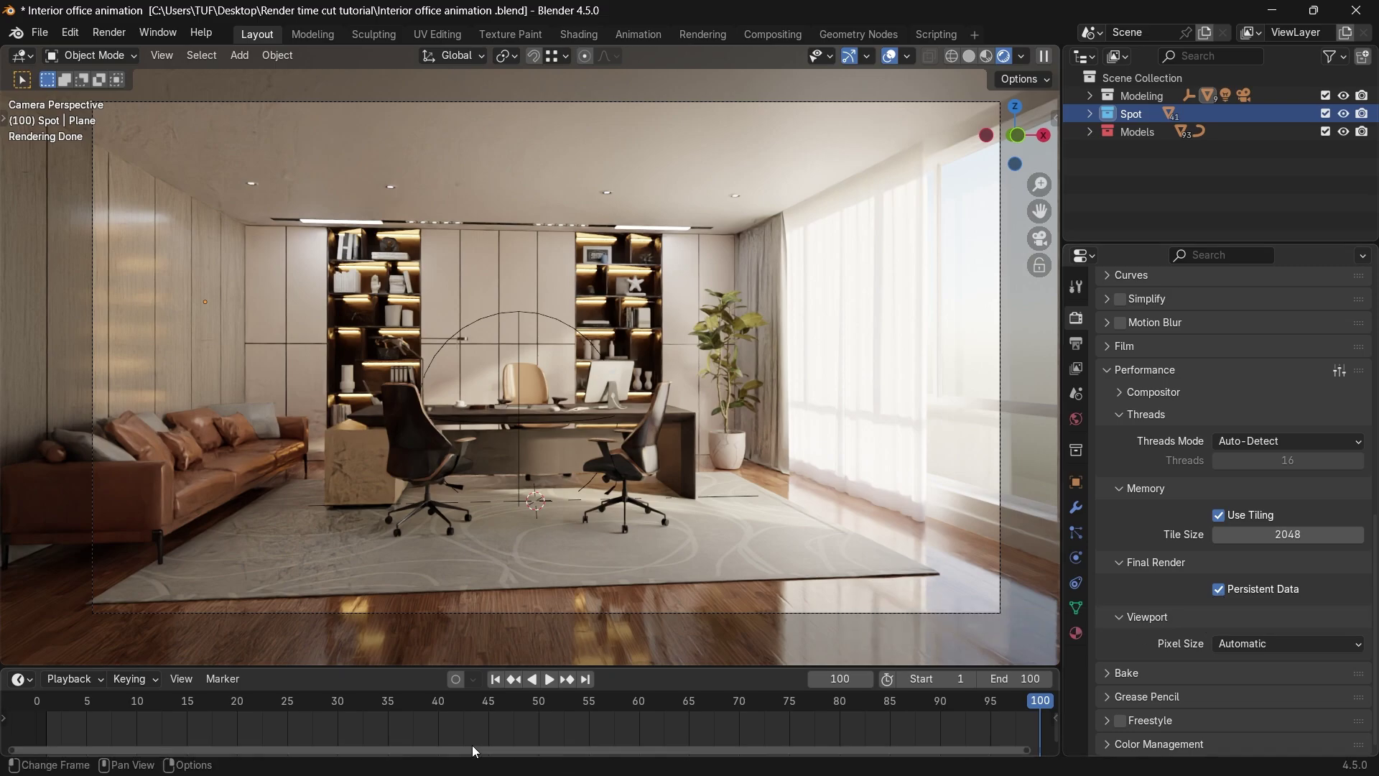
{"action": "left_click", "coordinate": [495, 679]}
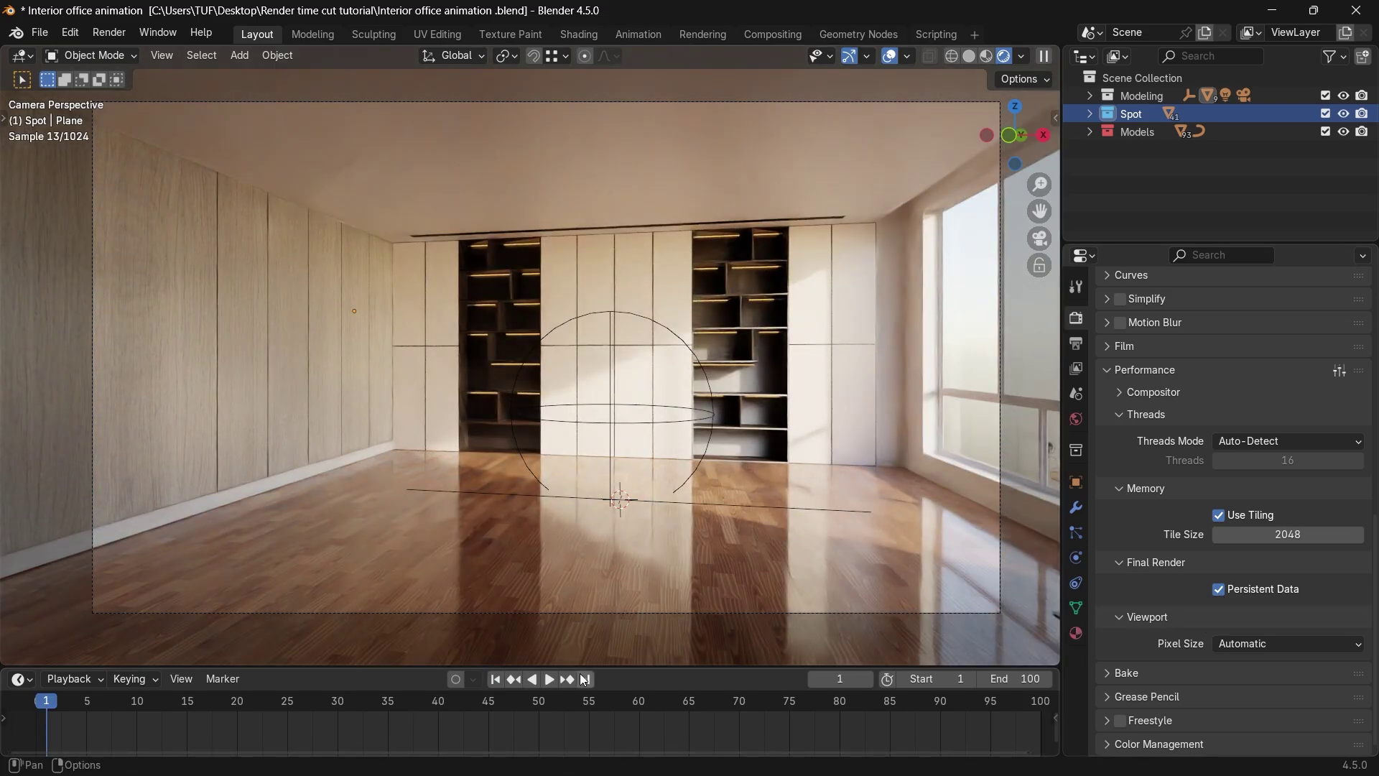
{"action": "left_click", "coordinate": [586, 680]}
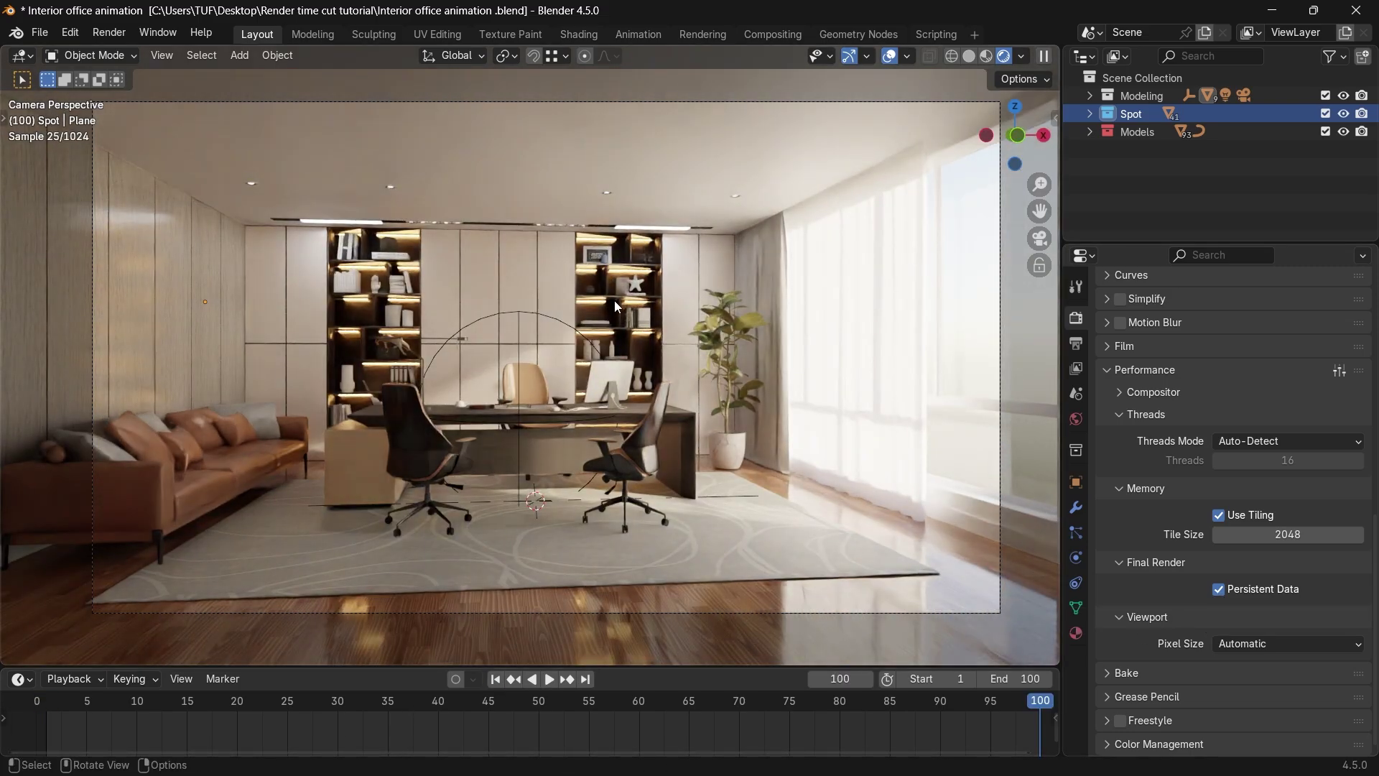
{"action": "left_click", "coordinate": [641, 432]}
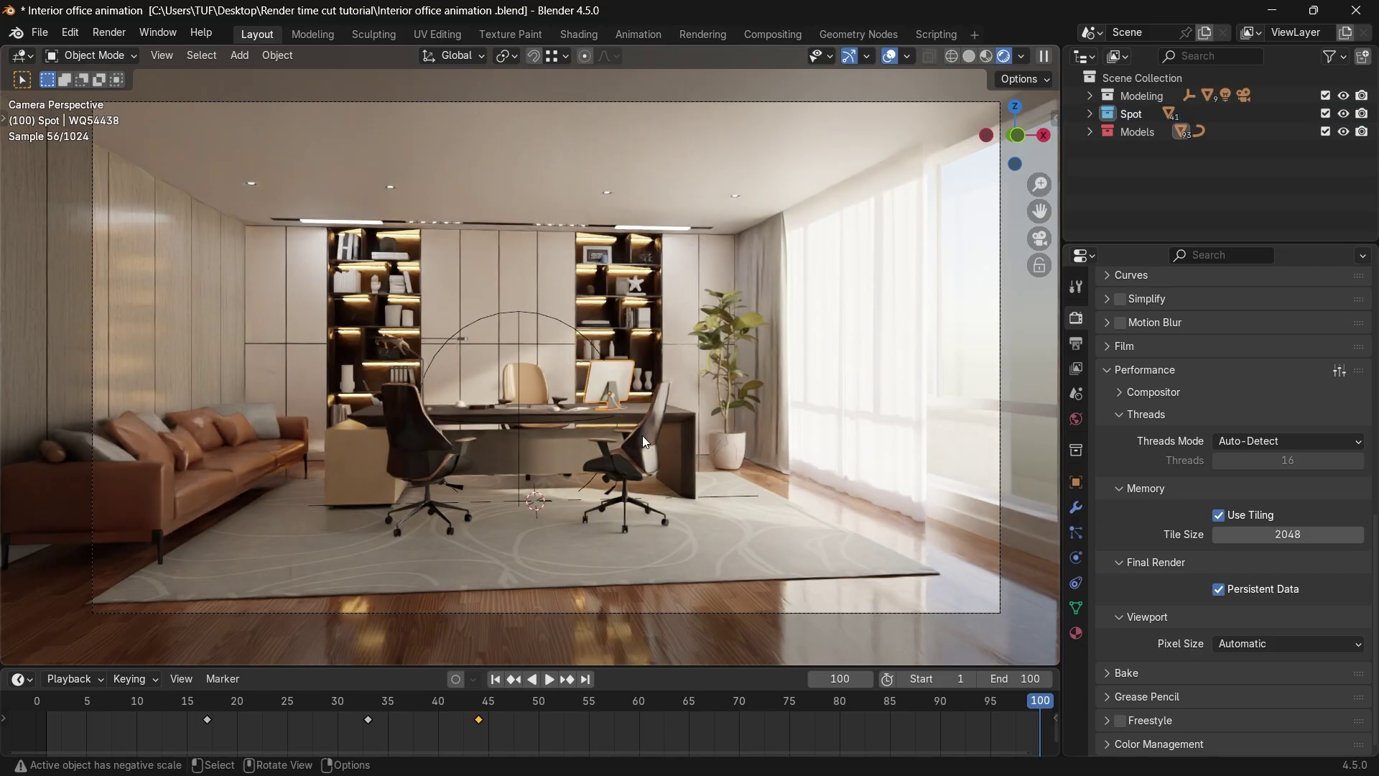
{"action": "left_click", "coordinate": [579, 35]}
{"action": "left_click", "coordinate": [811, 334]}
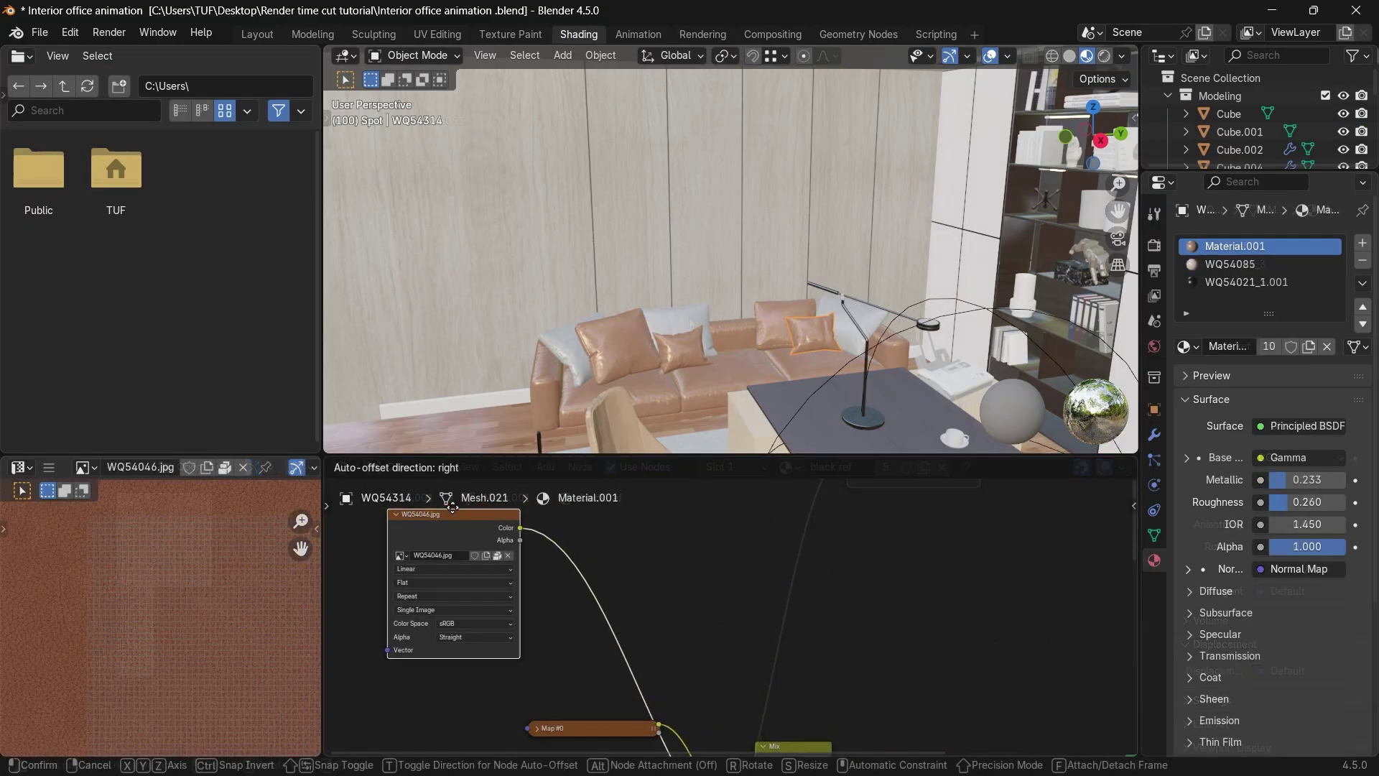
{"action": "middle_click_drag", "start_coordinate": [594, 628], "coordinate": [773, 597]}
{"action": "scroll", "coordinate": [773, 598], "scroll_direction": "up", "scroll_amount": 1}
{"action": "scroll", "coordinate": [136, 646], "scroll_direction": "down", "scroll_amount": 6}
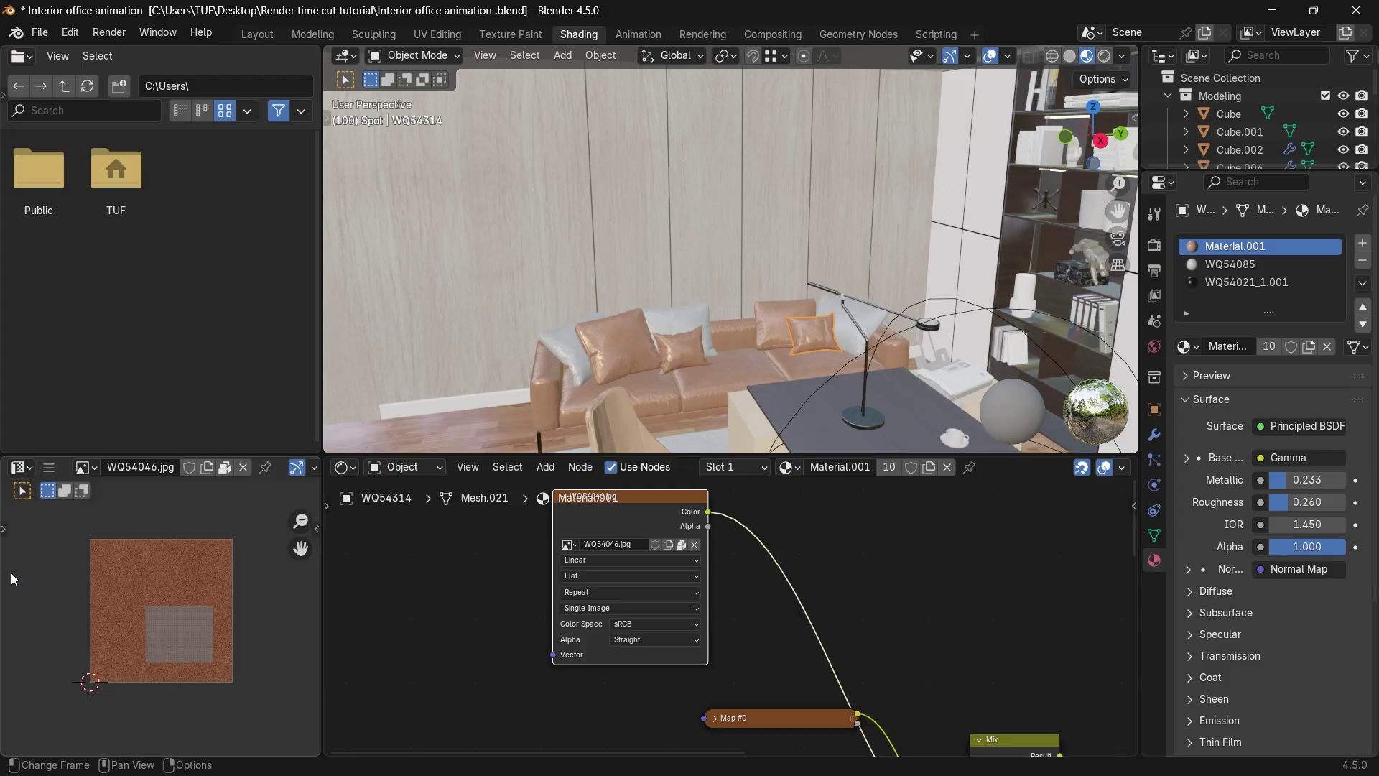
{"action": "left_click", "coordinate": [754, 724]}
{"action": "middle_click_drag", "start_coordinate": [823, 664], "coordinate": [562, 566]}
{"action": "left_click", "coordinate": [1154, 245]}
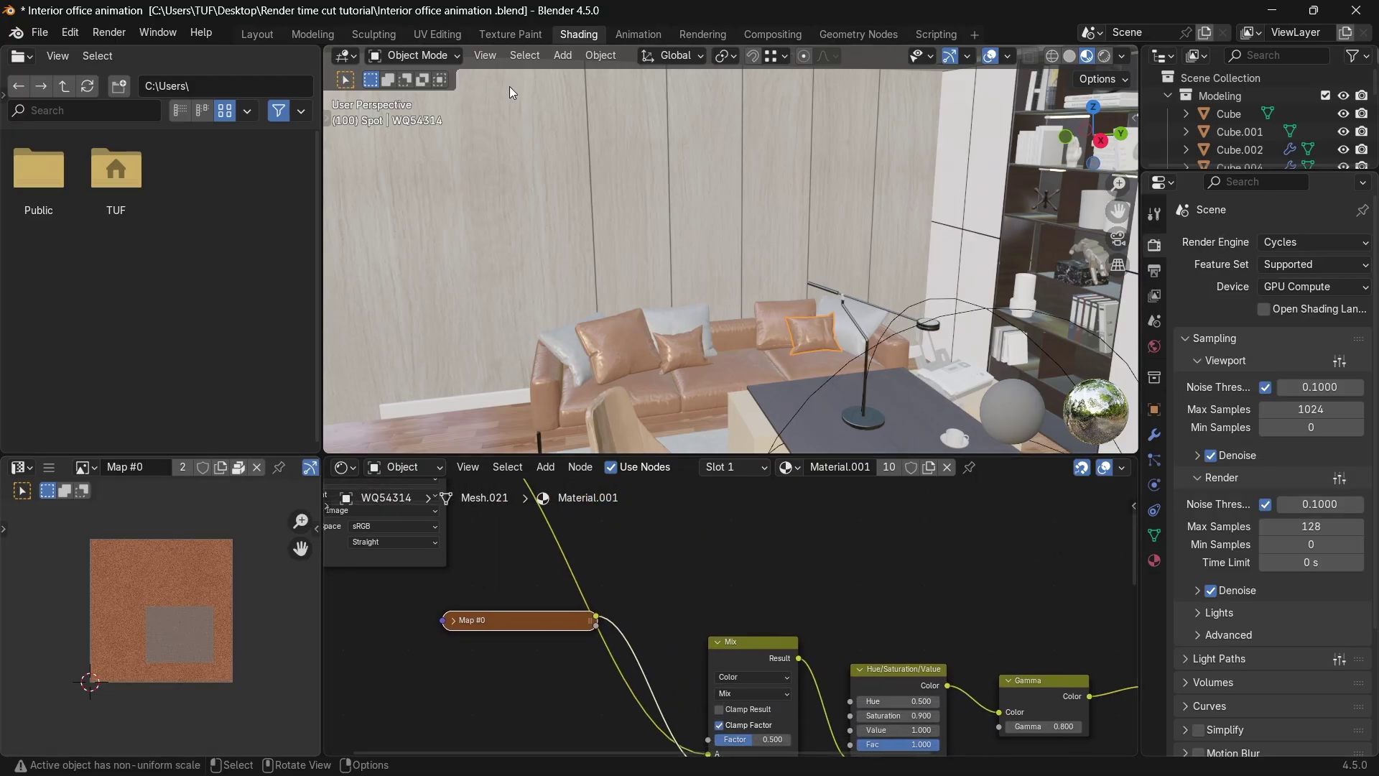
{"action": "left_click", "coordinate": [260, 37]}
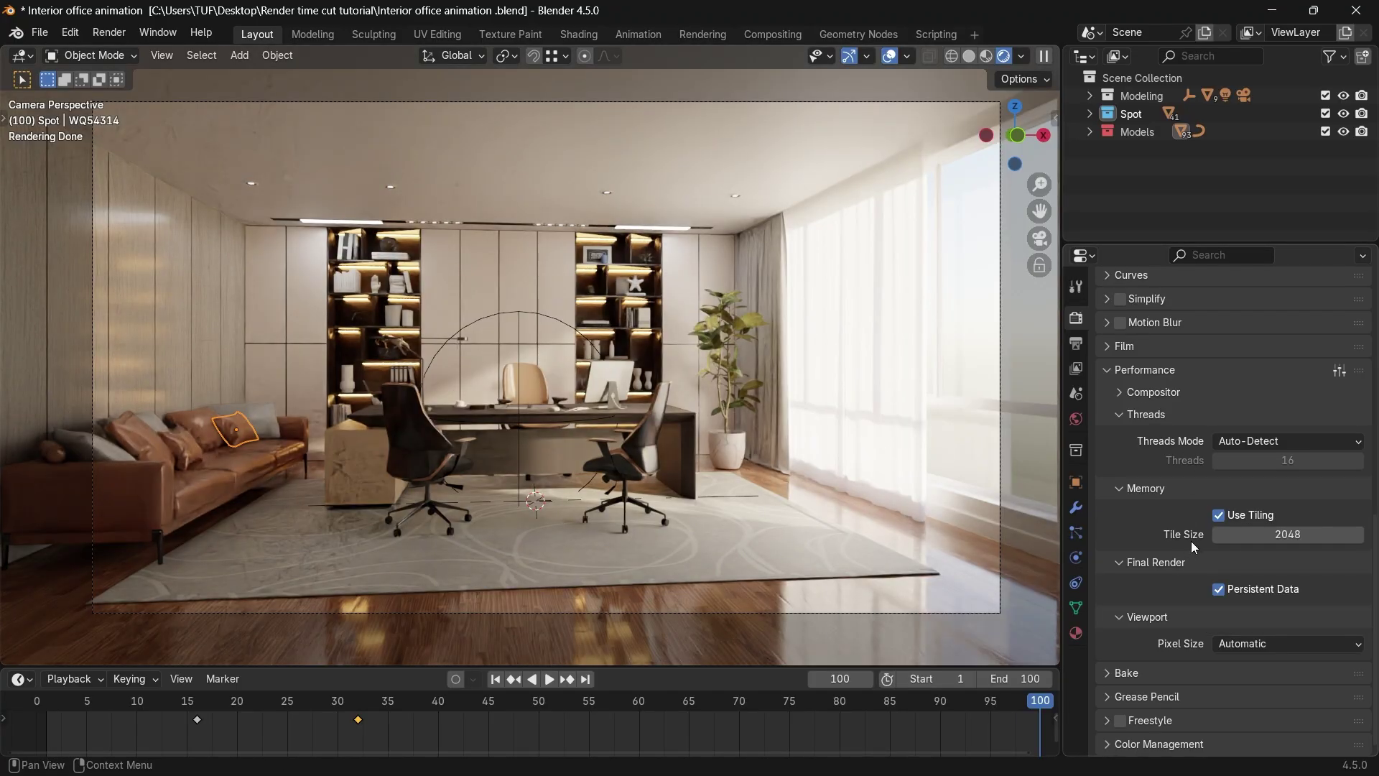
Set the Memory Tile Size to 16 and run a test render.
{"action": "left_click", "coordinate": [1307, 539]}
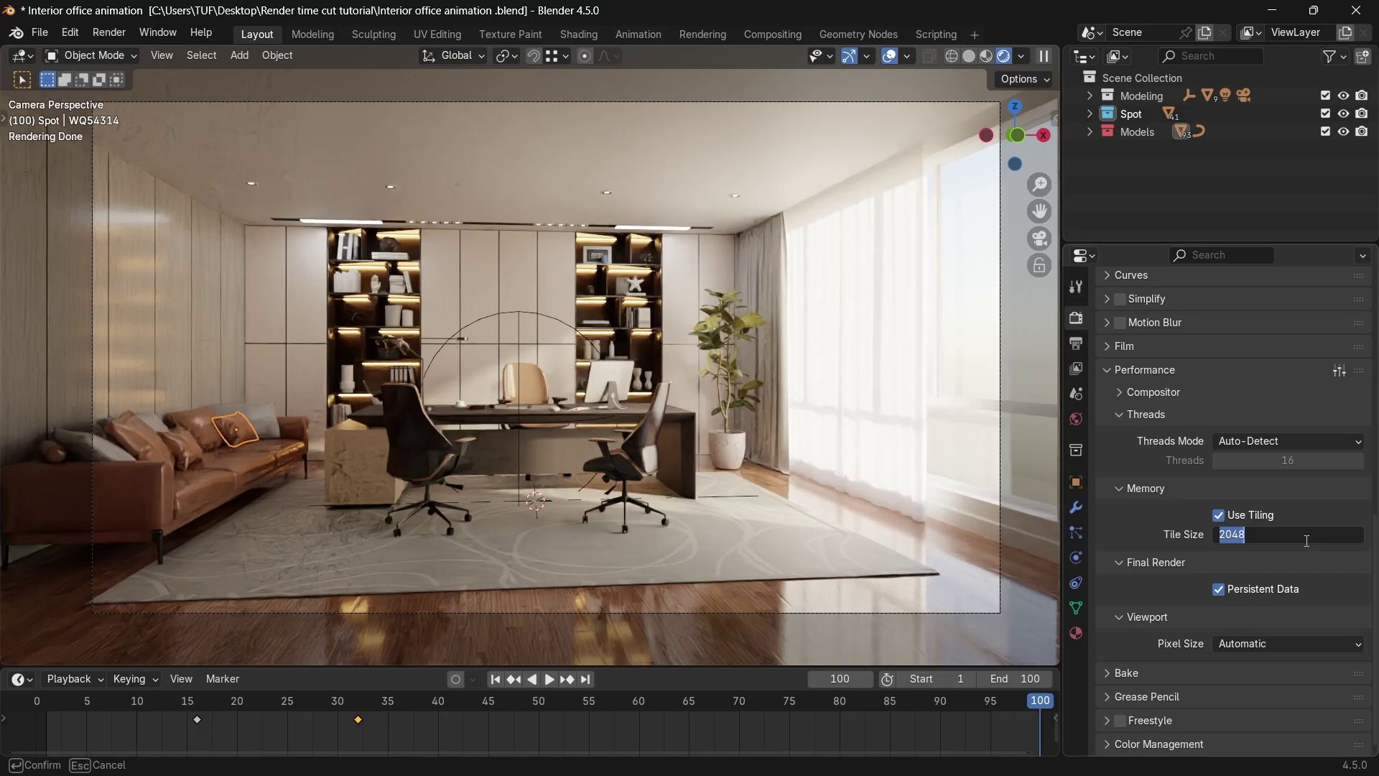
{"action": "type", "text": "65"}
{"action": "key", "text": "Return"}
{"action": "key", "text": "F12"}
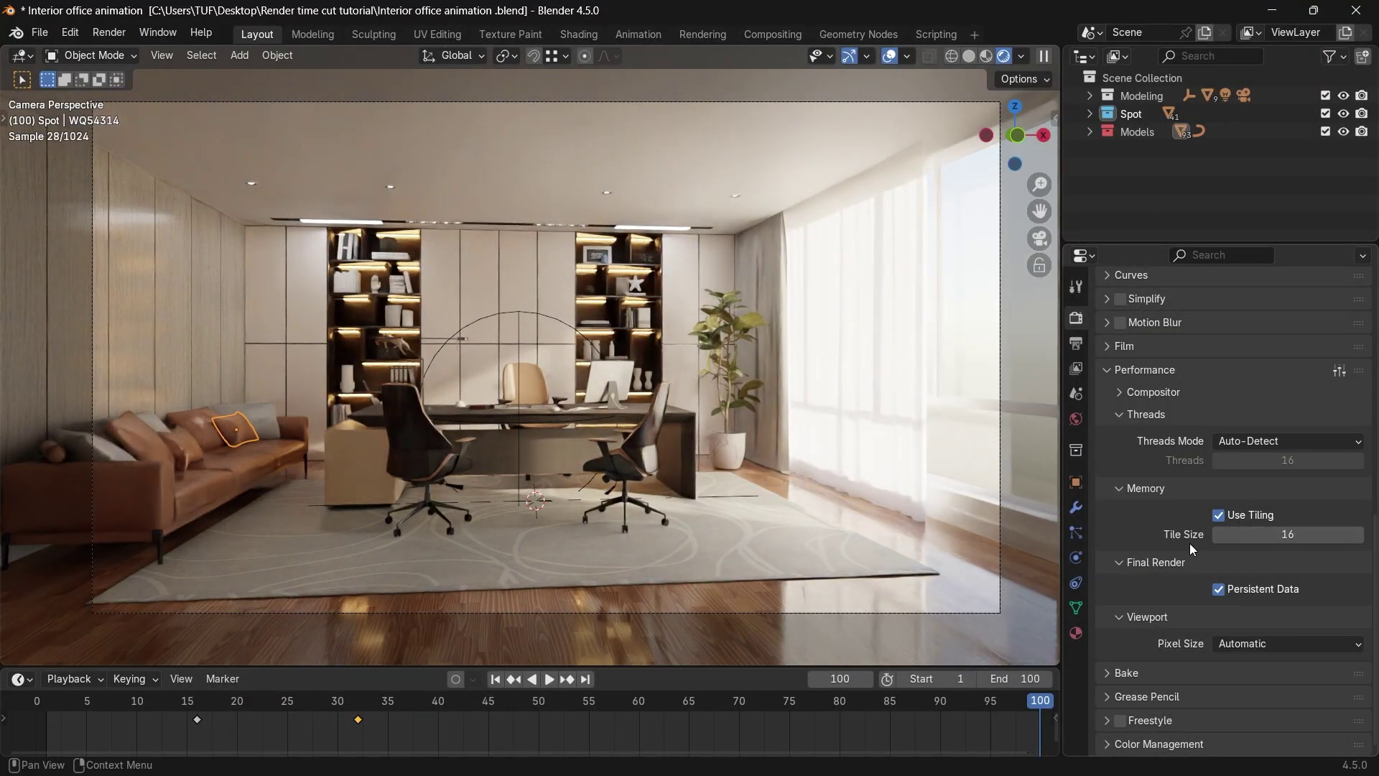
Render again with tiling off, then close the render and re-enable tiling.
{"action": "left_click", "coordinate": [1219, 515]}
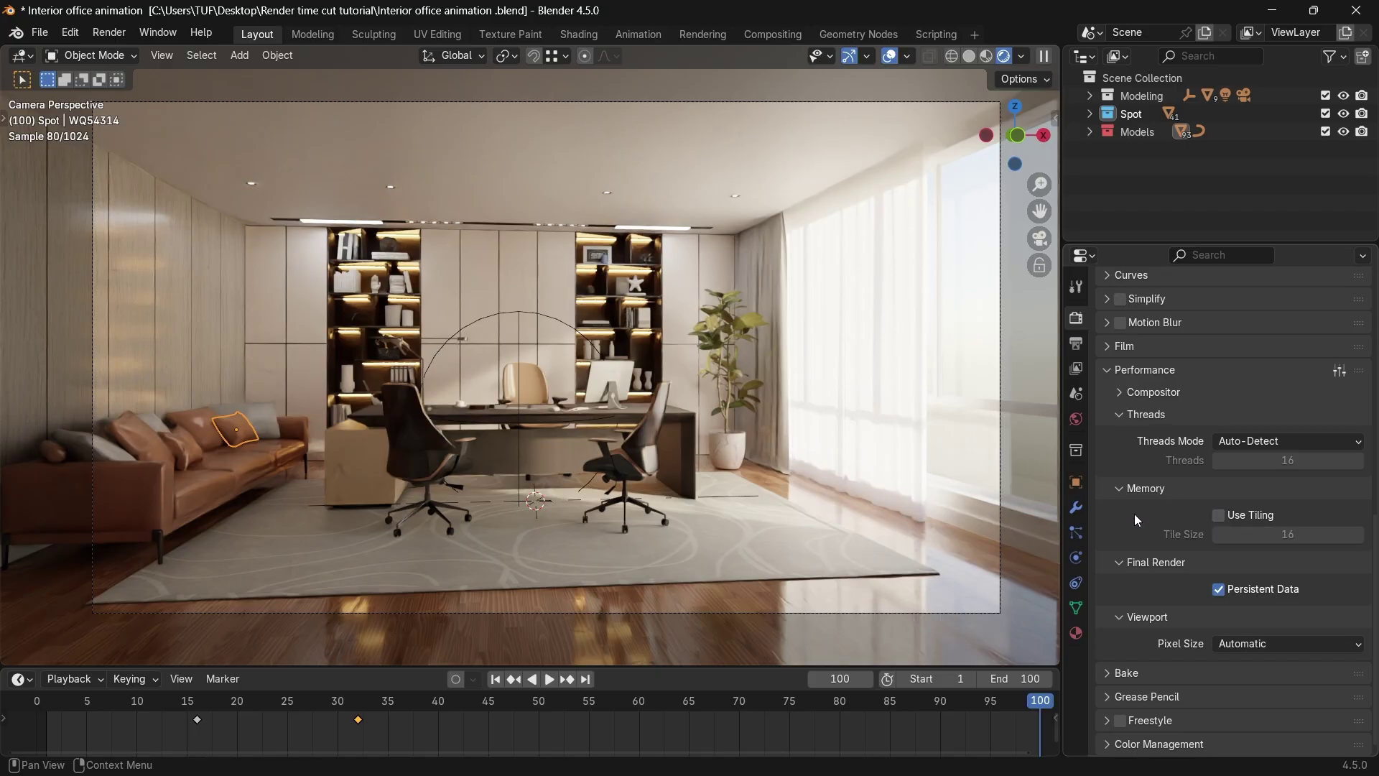
{"action": "key", "text": "F12"}
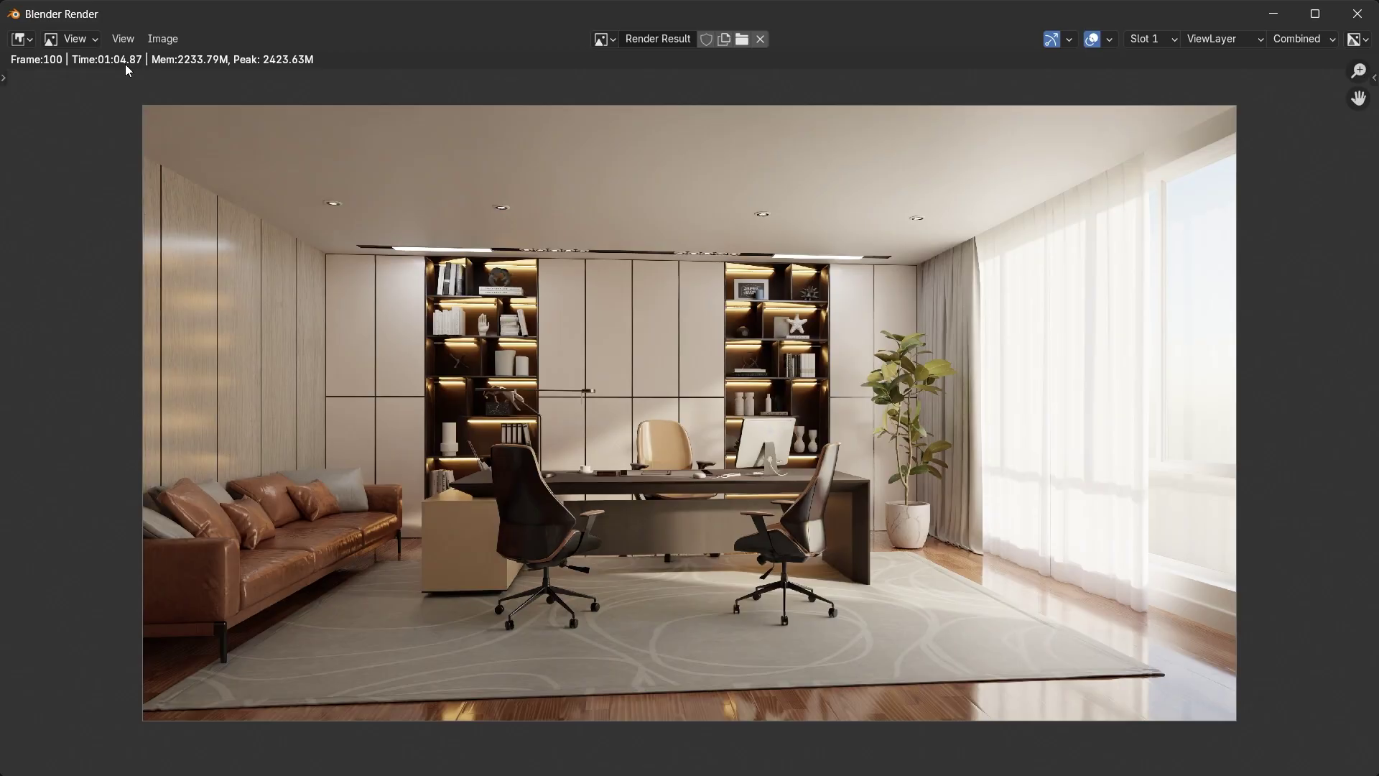
{"action": "left_click", "coordinate": [1357, 13]}
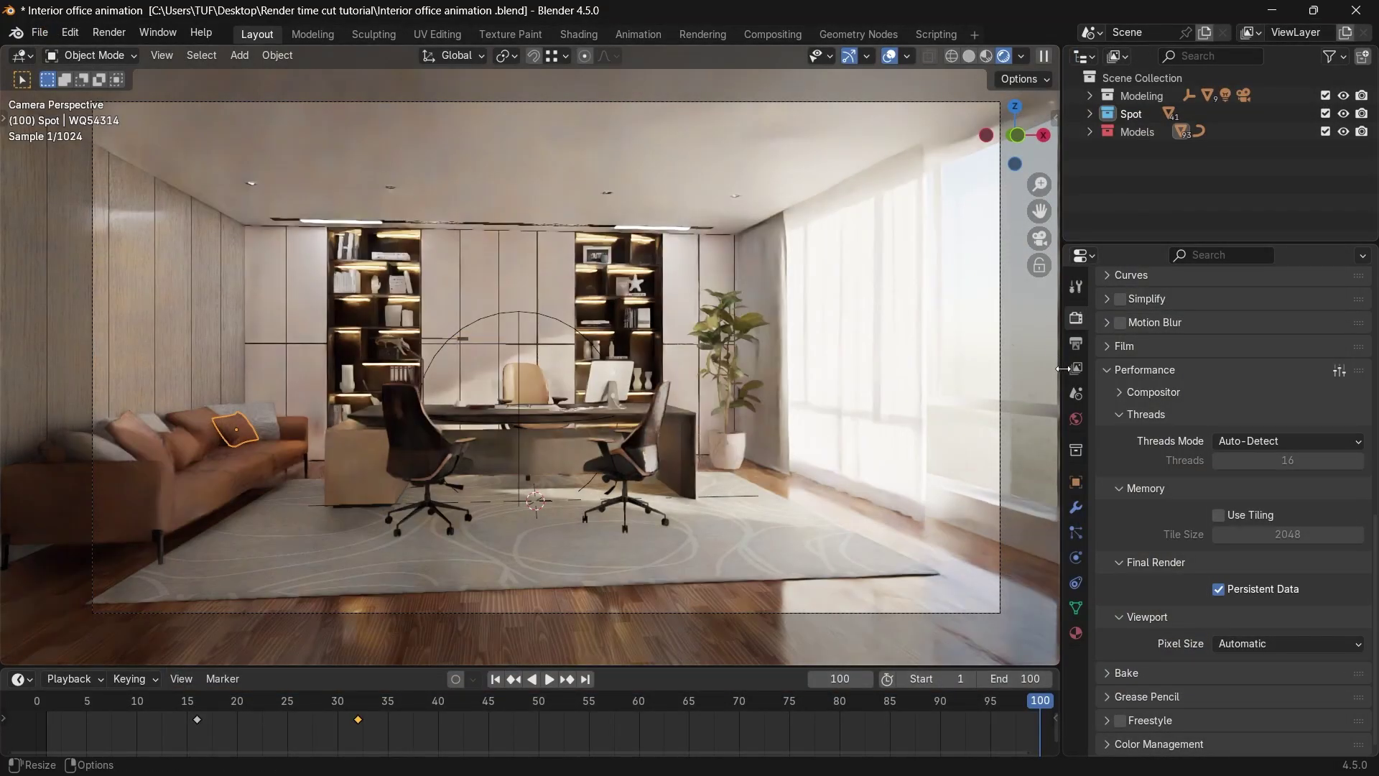
{"action": "left_click", "coordinate": [1217, 515]}
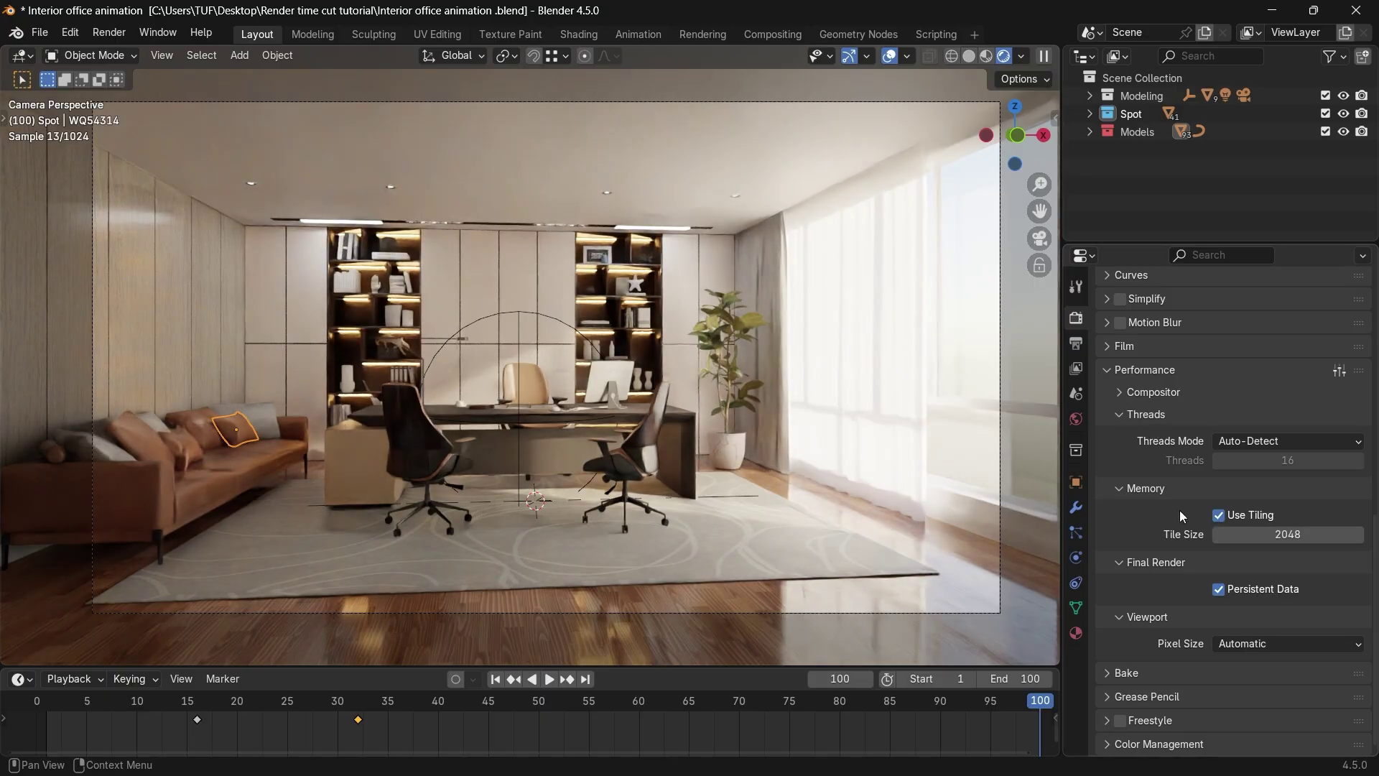
{"action": "left_click", "coordinate": [1115, 369]}
Expand the Light Paths settings and adjust the Transparent max bounces value.
{"action": "scroll", "coordinate": [1178, 511], "scroll_direction": "up", "scroll_amount": 6}
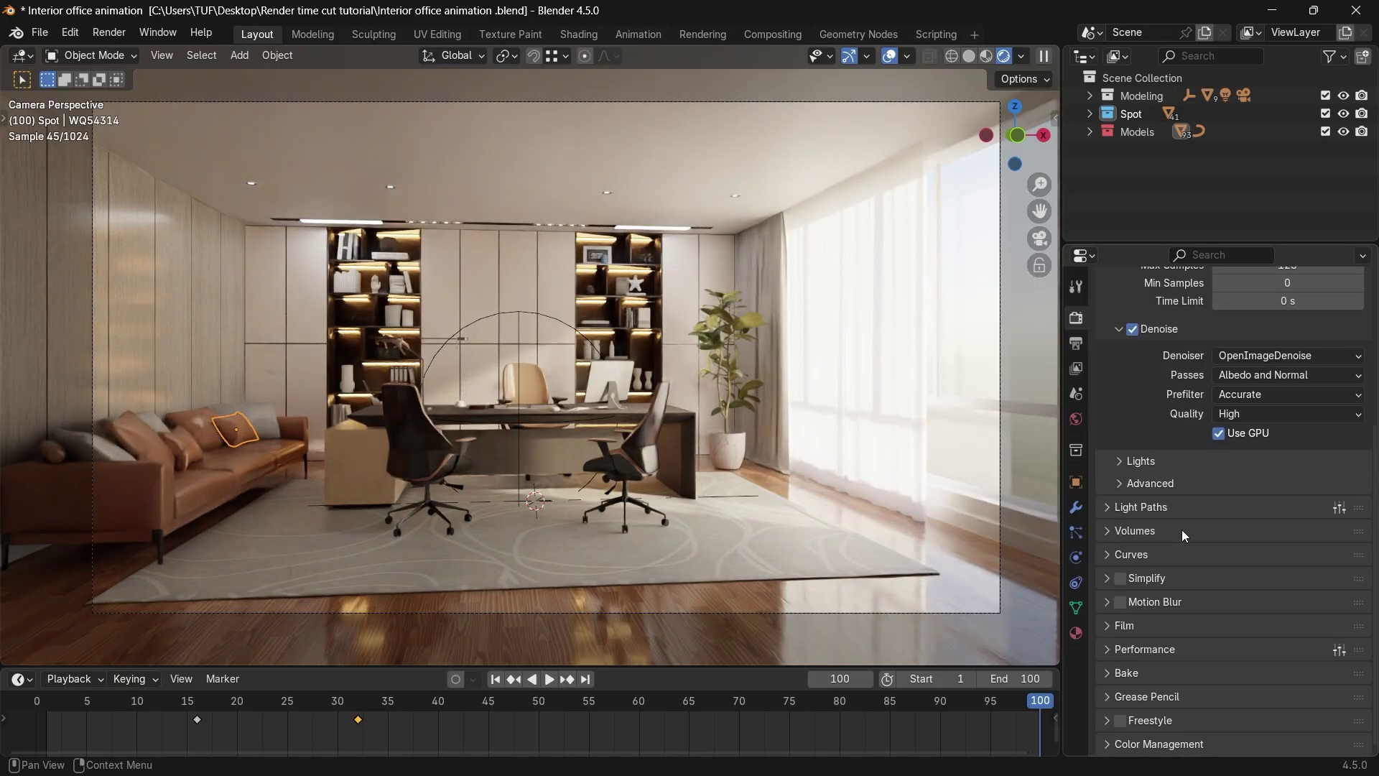
{"action": "scroll", "coordinate": [1177, 526], "scroll_direction": "up", "scroll_amount": 6}
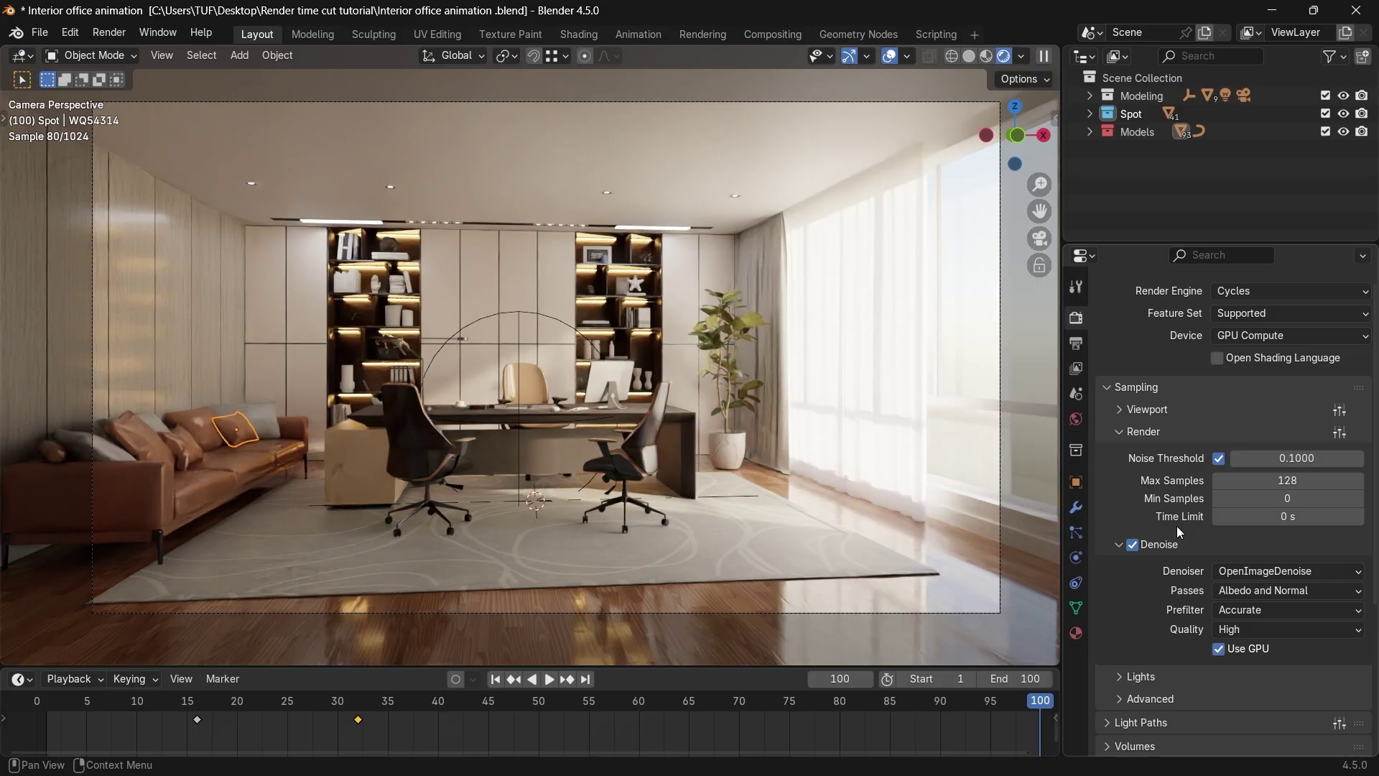
{"action": "scroll", "coordinate": [1176, 526], "scroll_direction": "down", "scroll_amount": 4}
{"action": "left_click", "coordinate": [1143, 577]}
{"action": "scroll", "coordinate": [1143, 575], "scroll_direction": "down", "scroll_amount": 4}
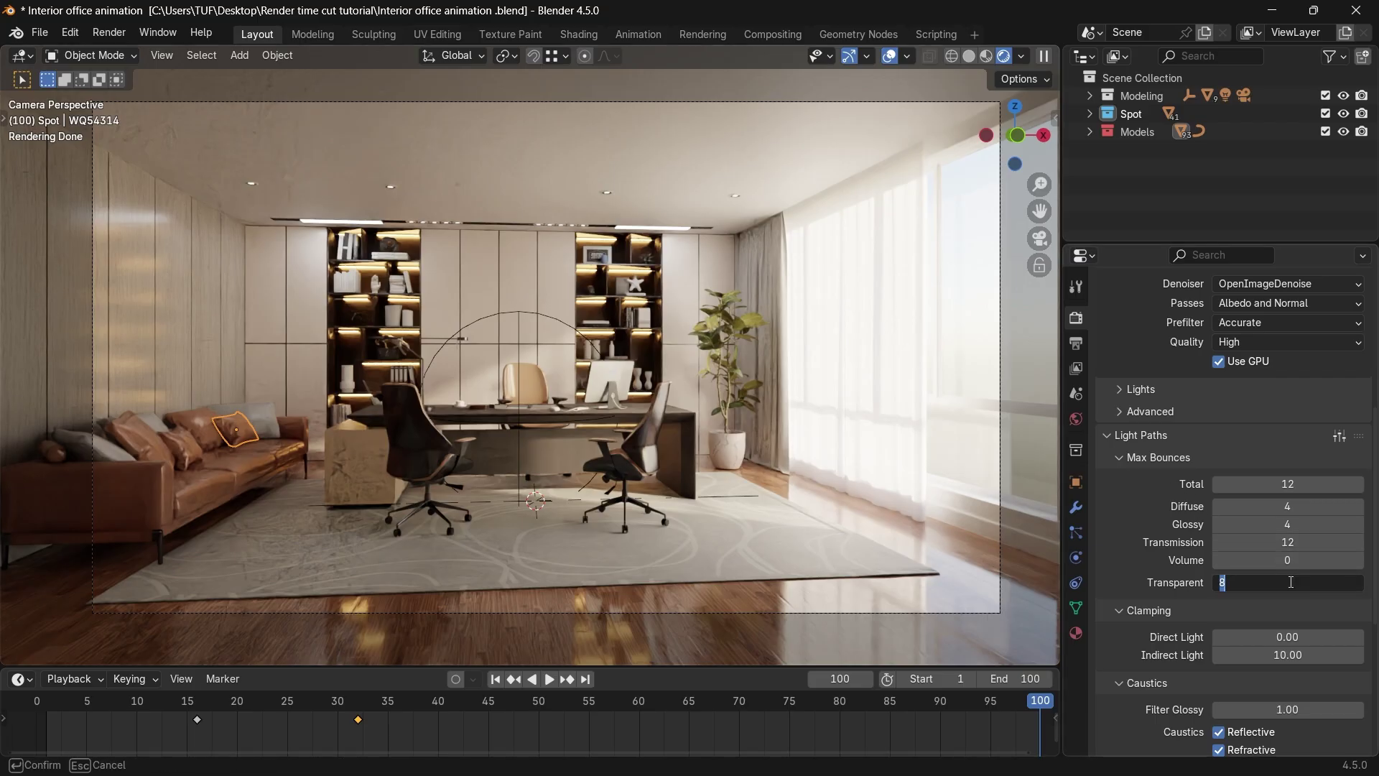
{"action": "mouse_move", "coordinate": [1235, 582]}
{"action": "left_mouse_down"}
{"action": "mouse_move", "coordinate": [1290, 582]}
{"action": "mouse_move", "coordinate": [1249, 589]}
{"action": "left_mouse_up"}
{"action": "scroll", "coordinate": [1162, 583], "scroll_direction": "down", "scroll_amount": 5}
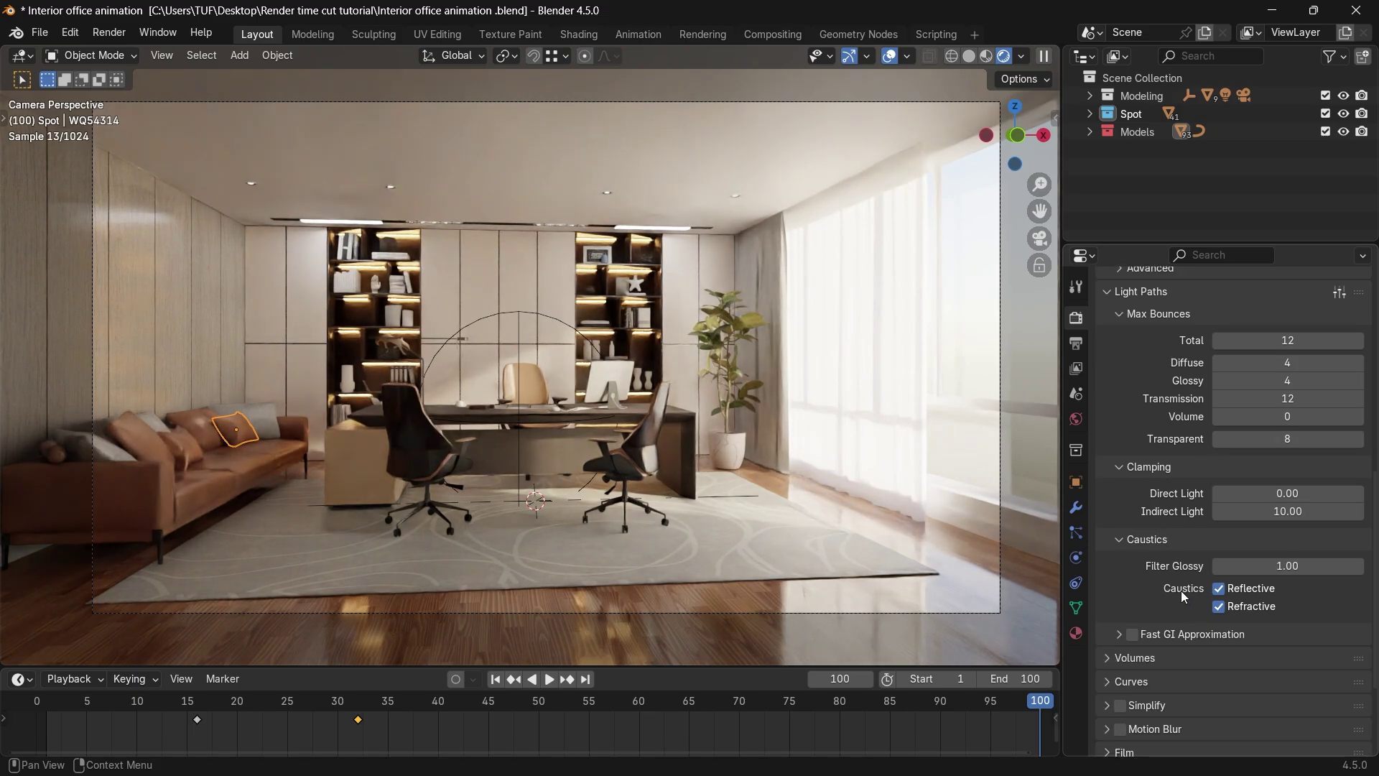
Switch reflective and refractive caustics off, then back on so both stay enabled.
{"action": "left_click", "coordinate": [1219, 588]}
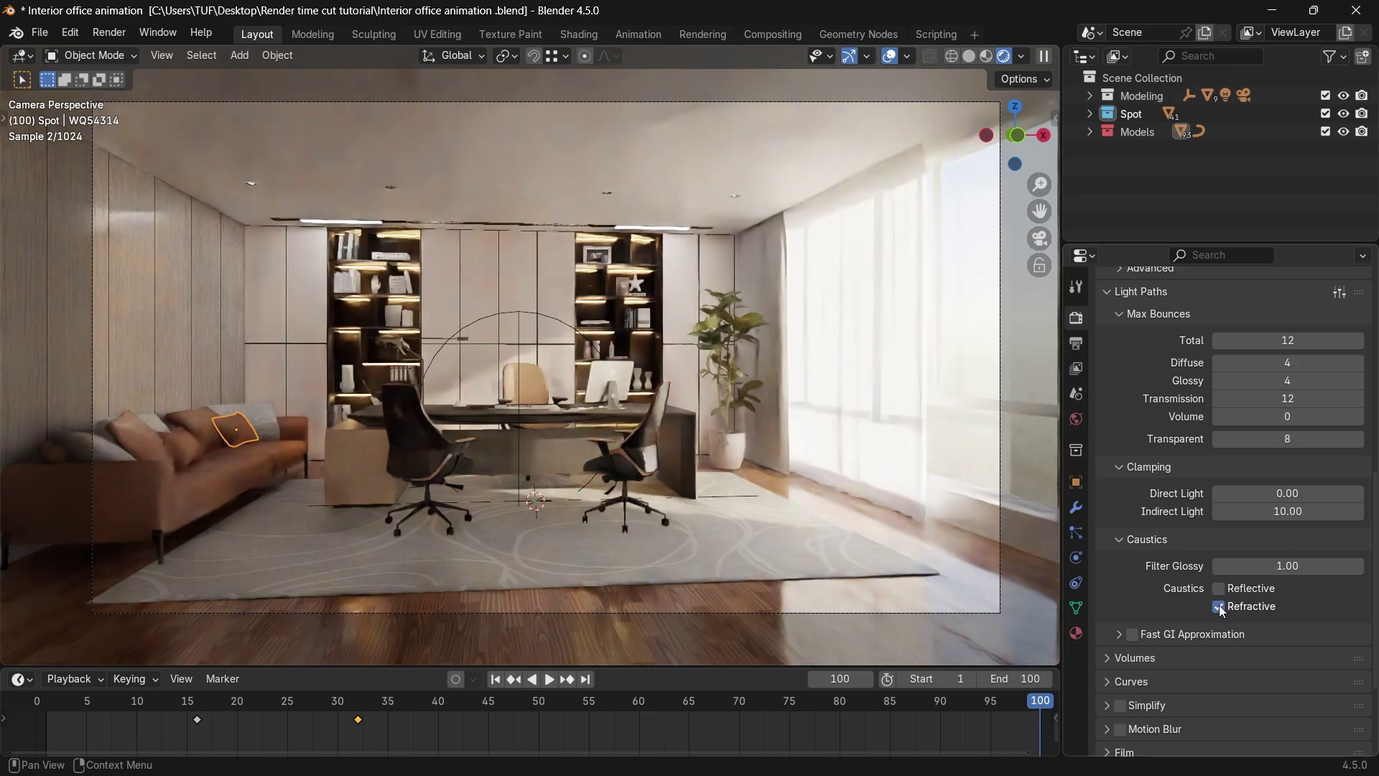
{"action": "left_click", "coordinate": [1218, 606]}
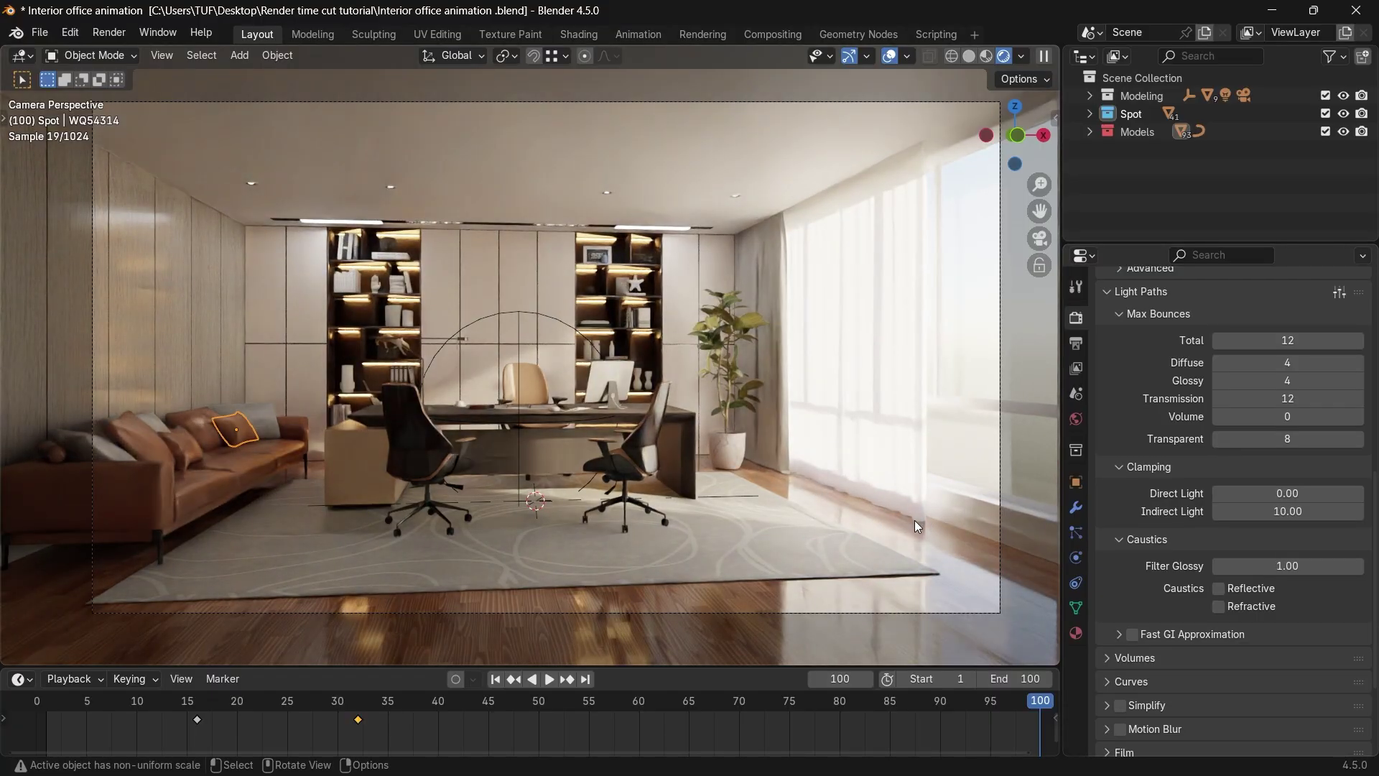
{"action": "left_click", "coordinate": [1218, 605]}
{"action": "left_click", "coordinate": [1218, 589]}
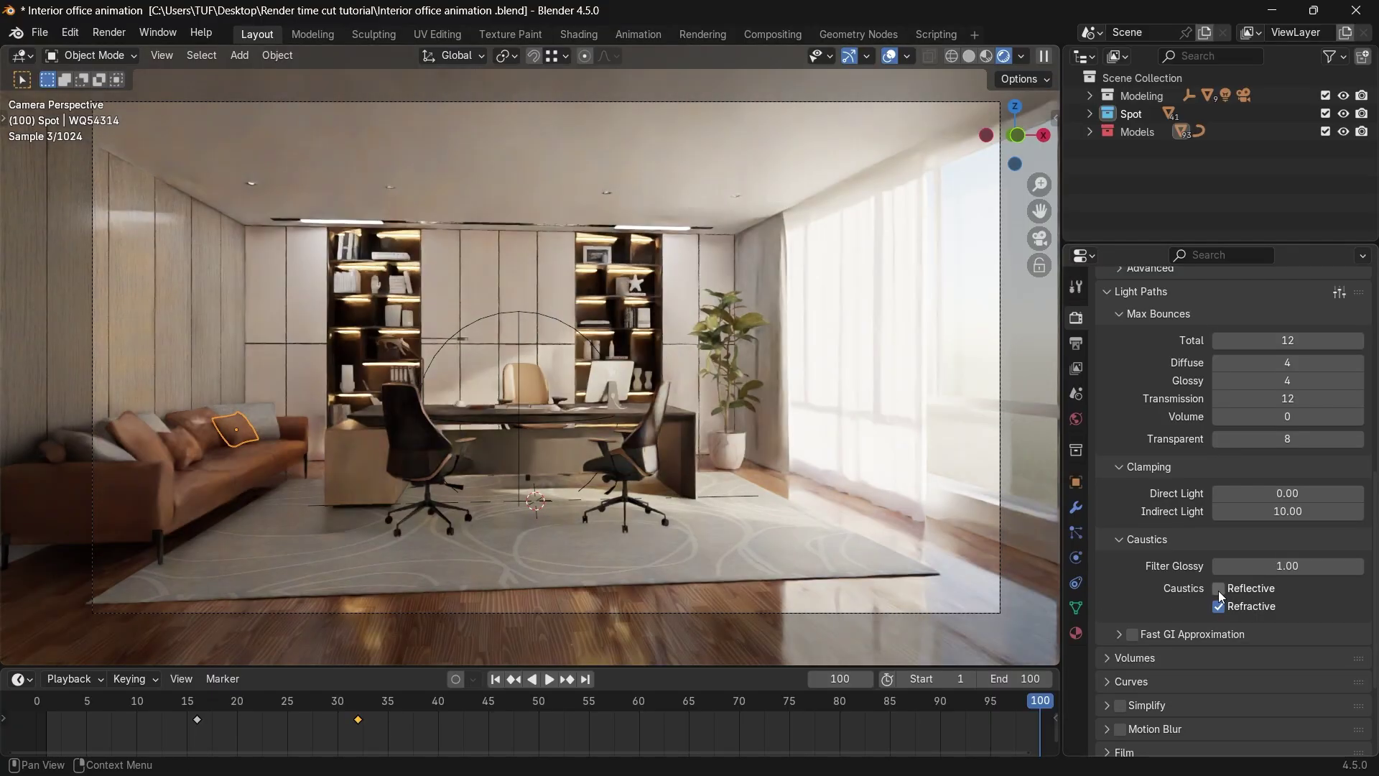
{"action": "scroll", "coordinate": [1182, 576], "scroll_direction": "up", "scroll_amount": 1}
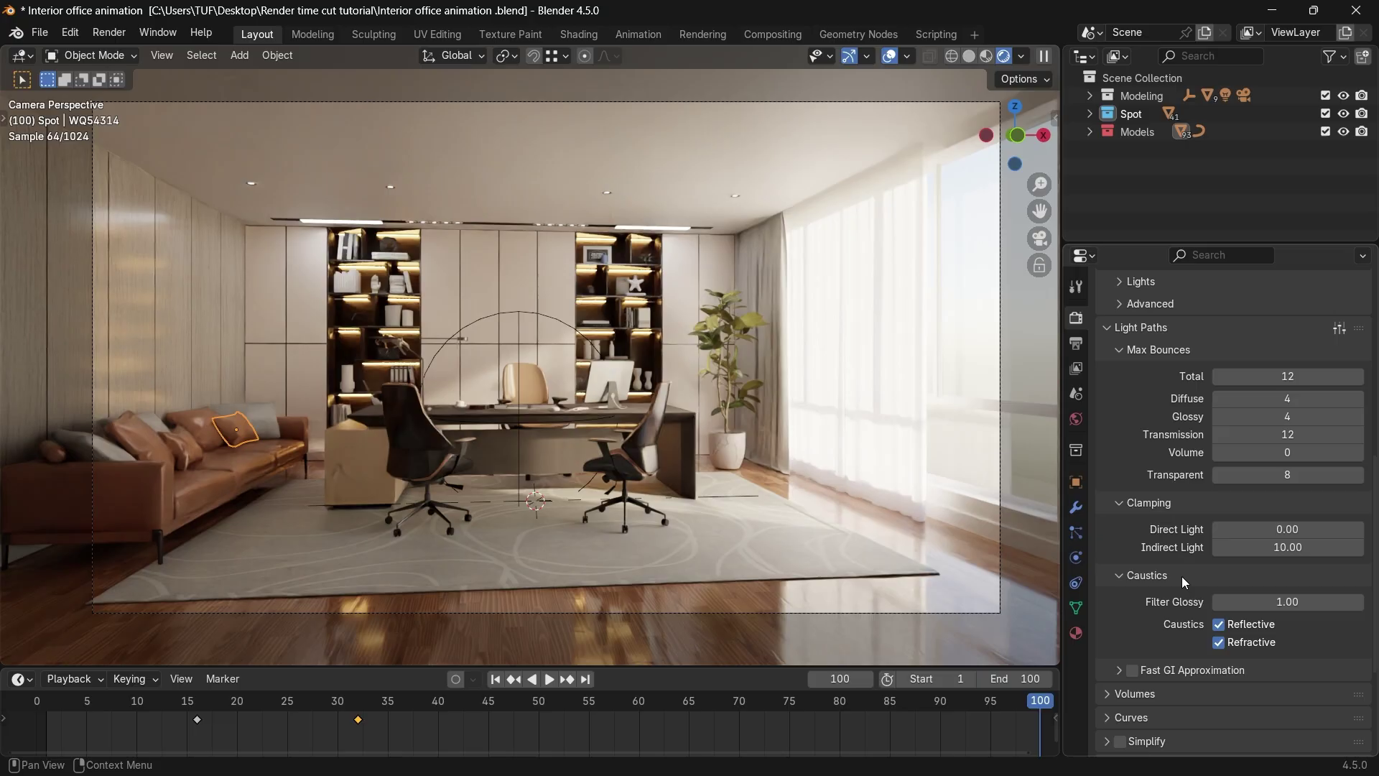
{"action": "left_click", "coordinate": [1115, 327]}
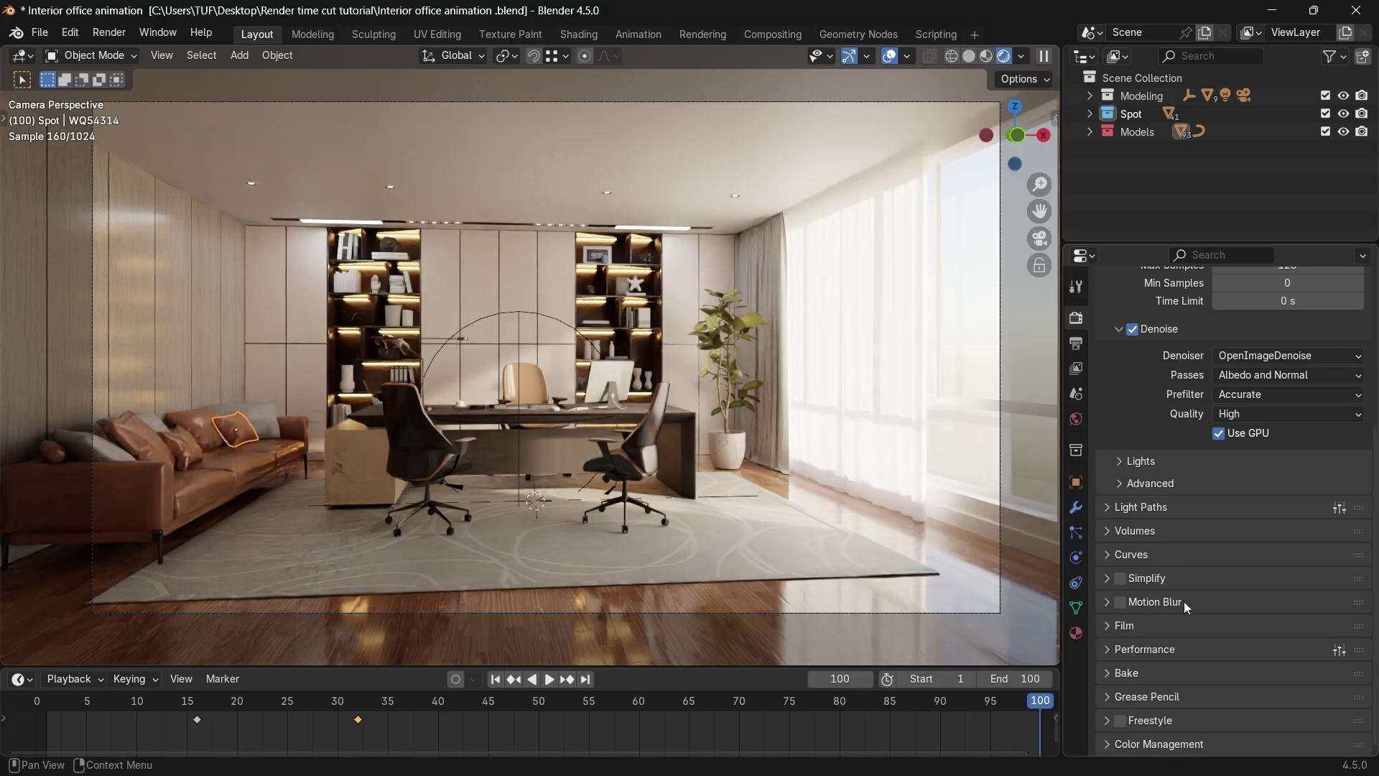
Switch the viewport to Solid shading and hide the Modeling, Spot and Models collections.
{"action": "scroll", "coordinate": [1184, 601], "scroll_direction": "up", "scroll_amount": 8}
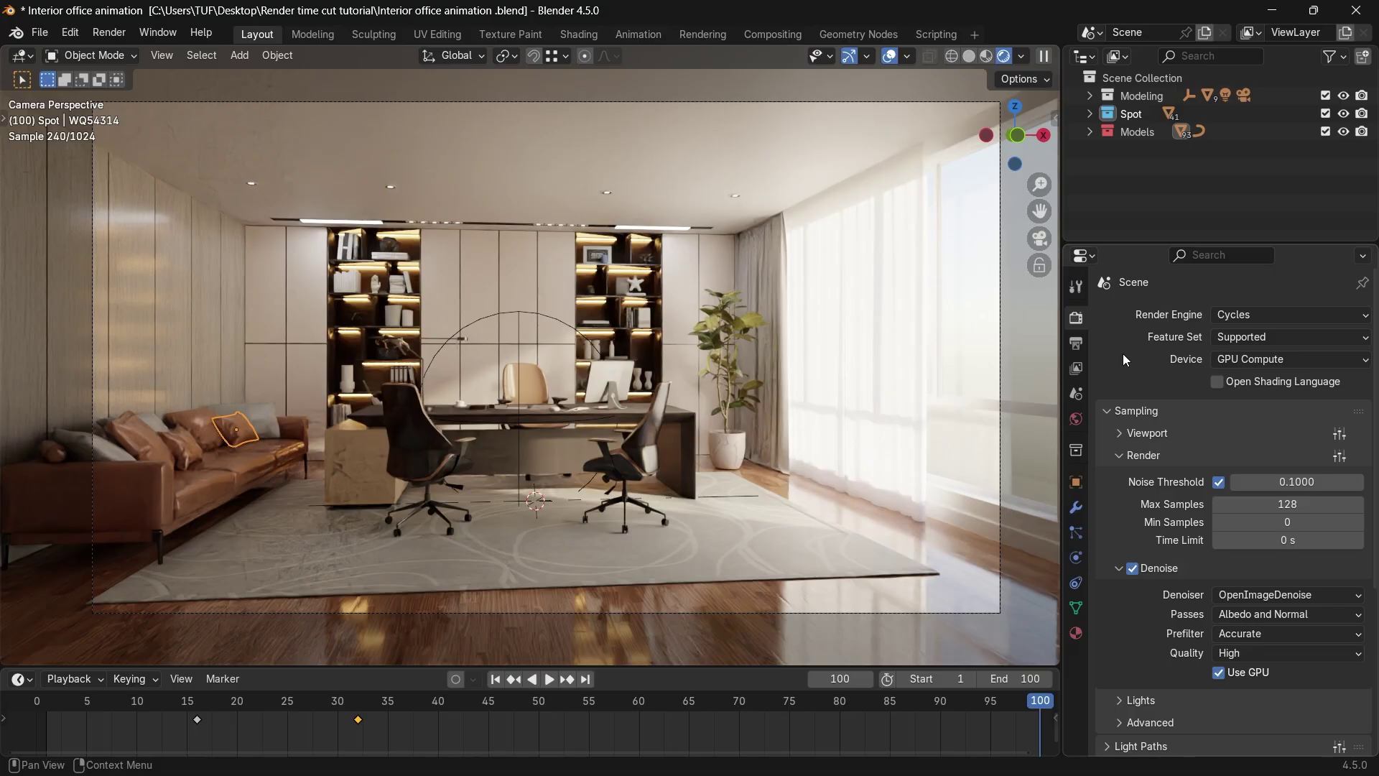
{"action": "key", "text": "z"}
{"action": "left_click", "coordinate": [856, 377]}
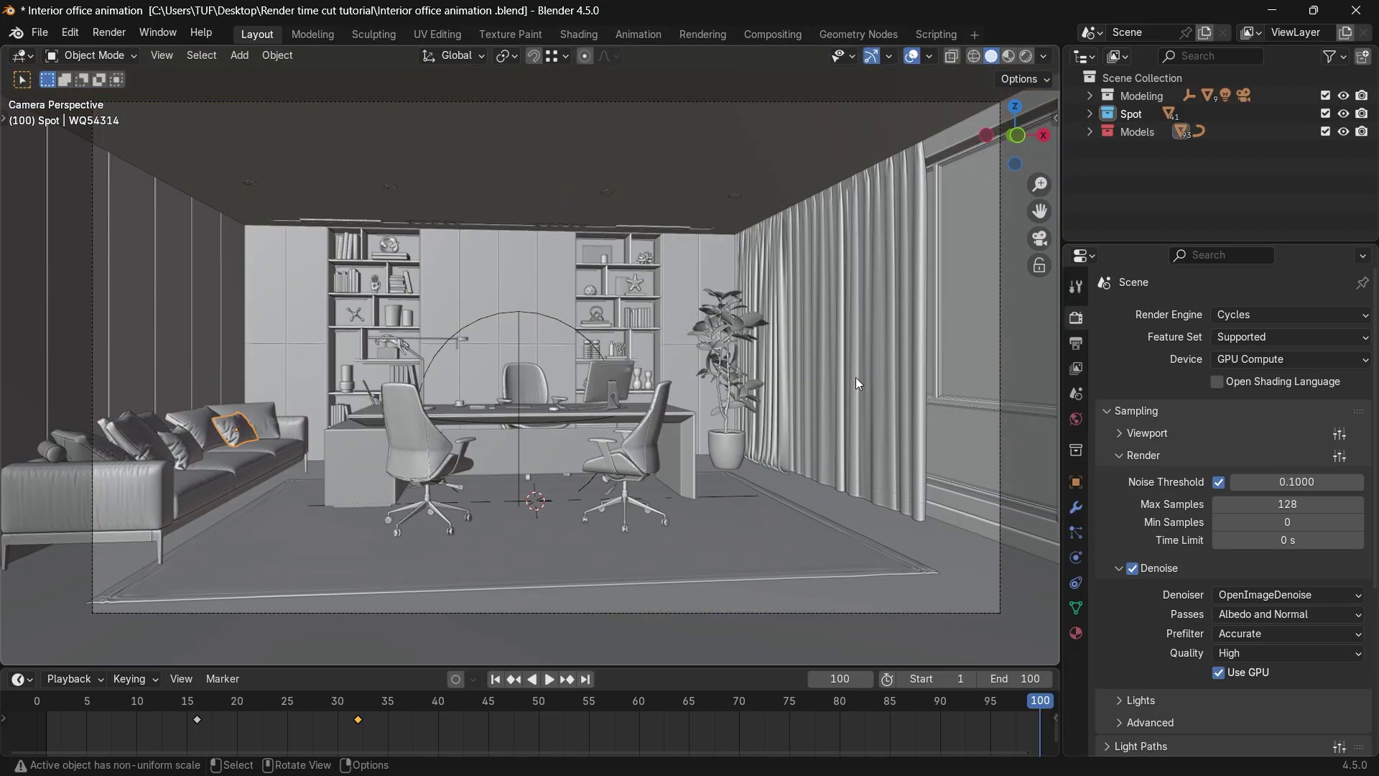
{"action": "left_click_drag", "start_coordinate": [1344, 113], "coordinate": [1346, 102]}
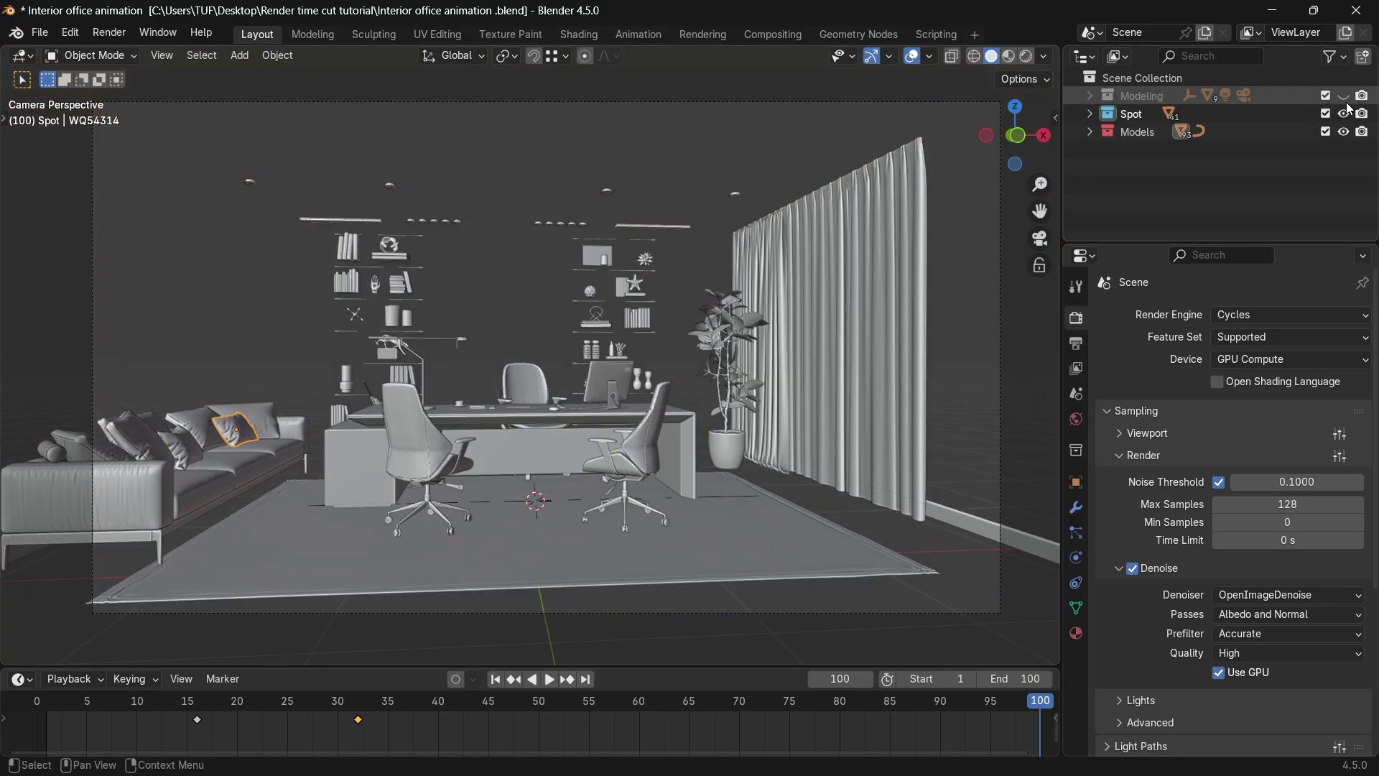
{"action": "left_click", "coordinate": [1342, 132]}
{"action": "left_click", "coordinate": [110, 33]}
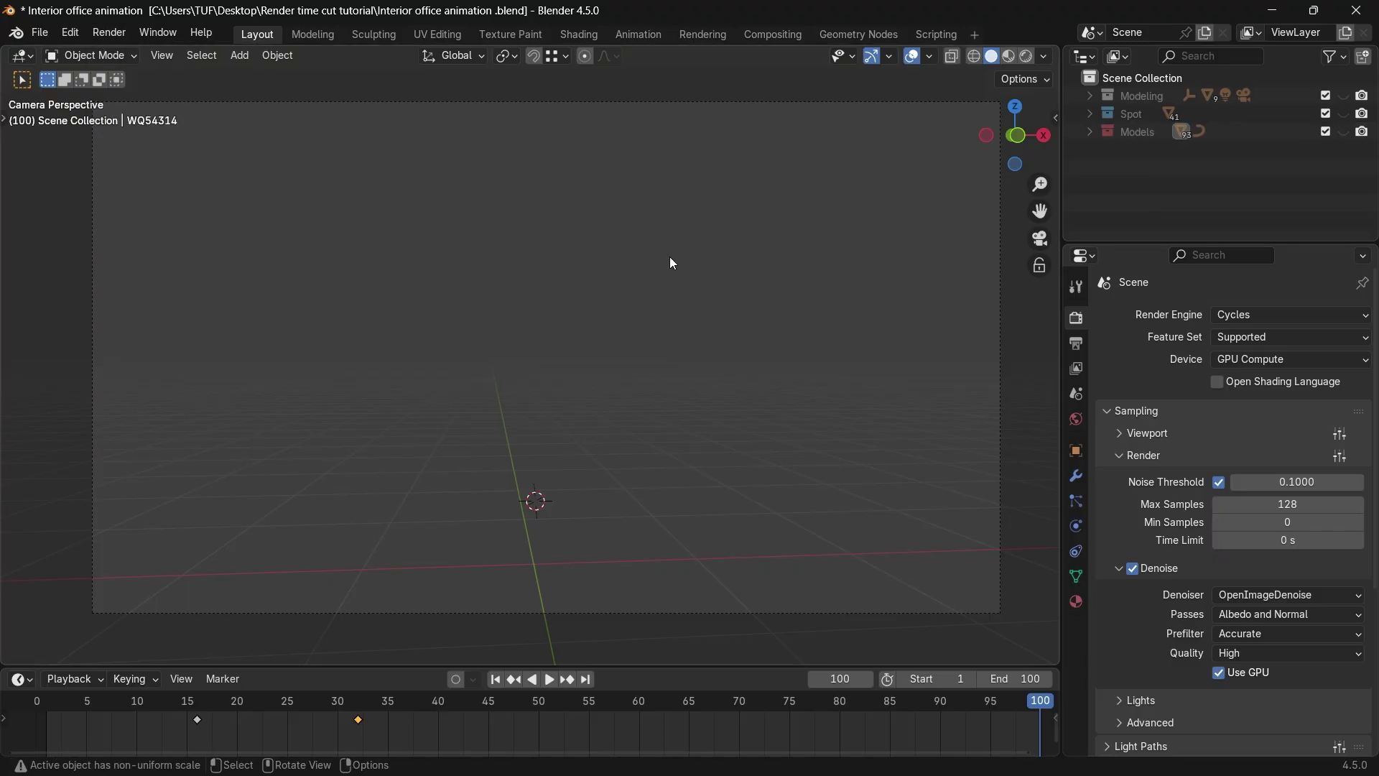
Change the output File Format to TIFF, then back to PNG.
{"action": "left_click", "coordinate": [1076, 343]}
{"action": "scroll", "coordinate": [1197, 554], "scroll_direction": "down", "scroll_amount": 5}
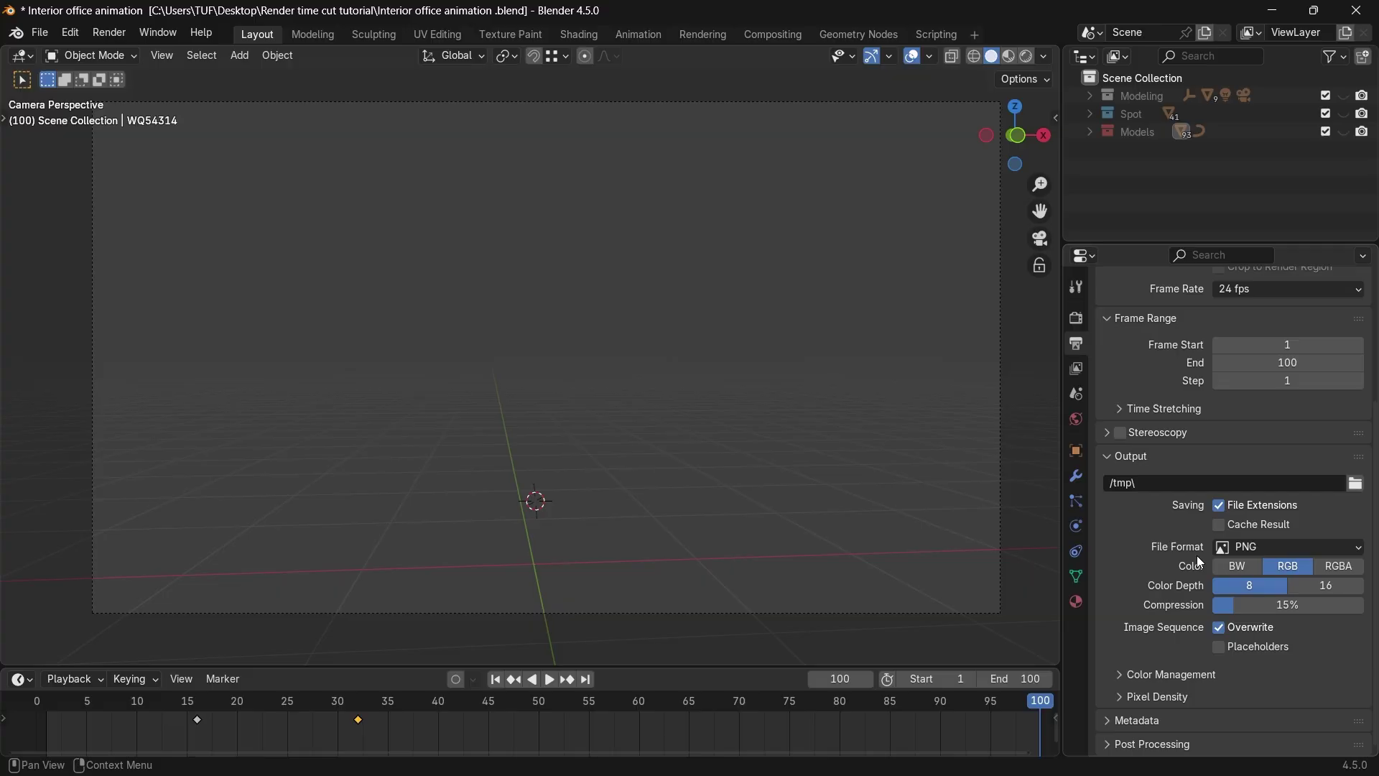
{"action": "left_click", "coordinate": [1329, 550]}
{"action": "left_click", "coordinate": [1178, 693]}
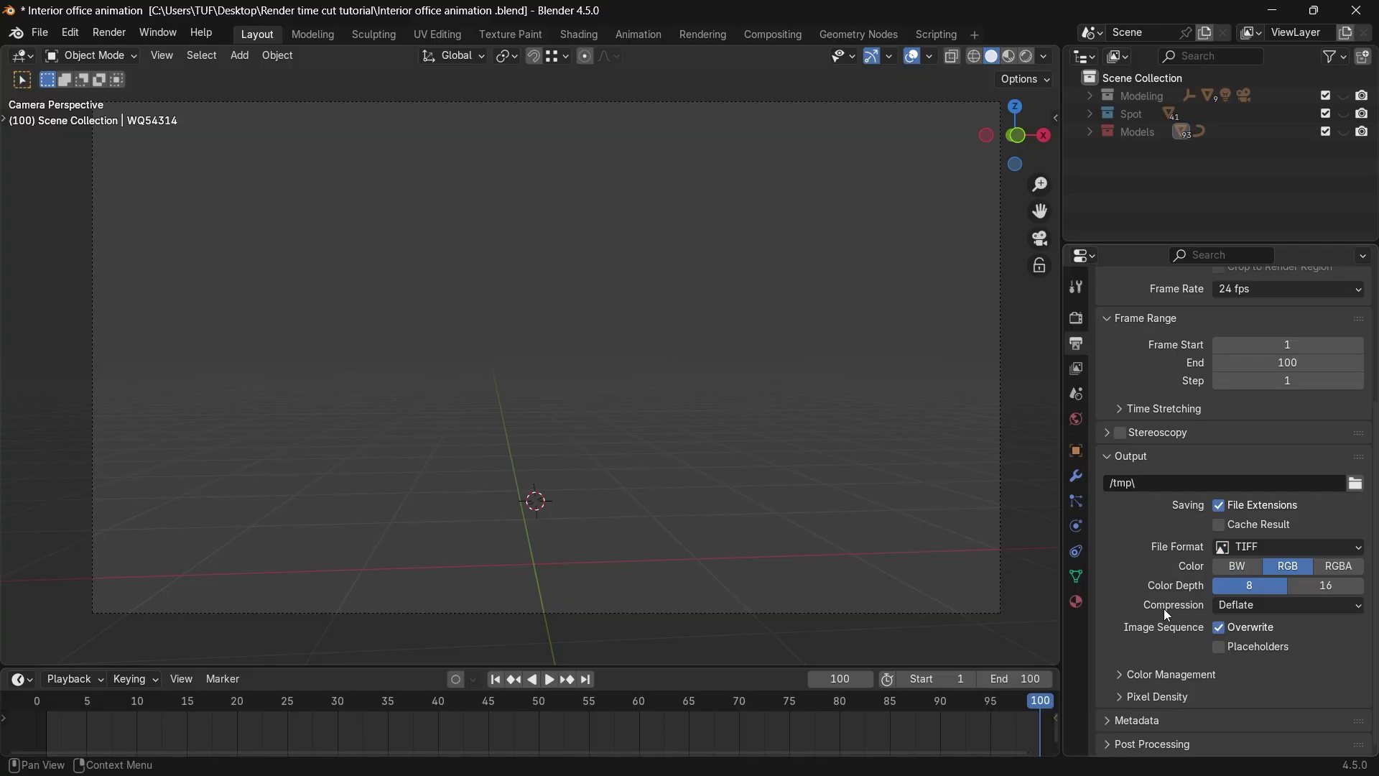
{"action": "left_click", "coordinate": [1247, 548]}
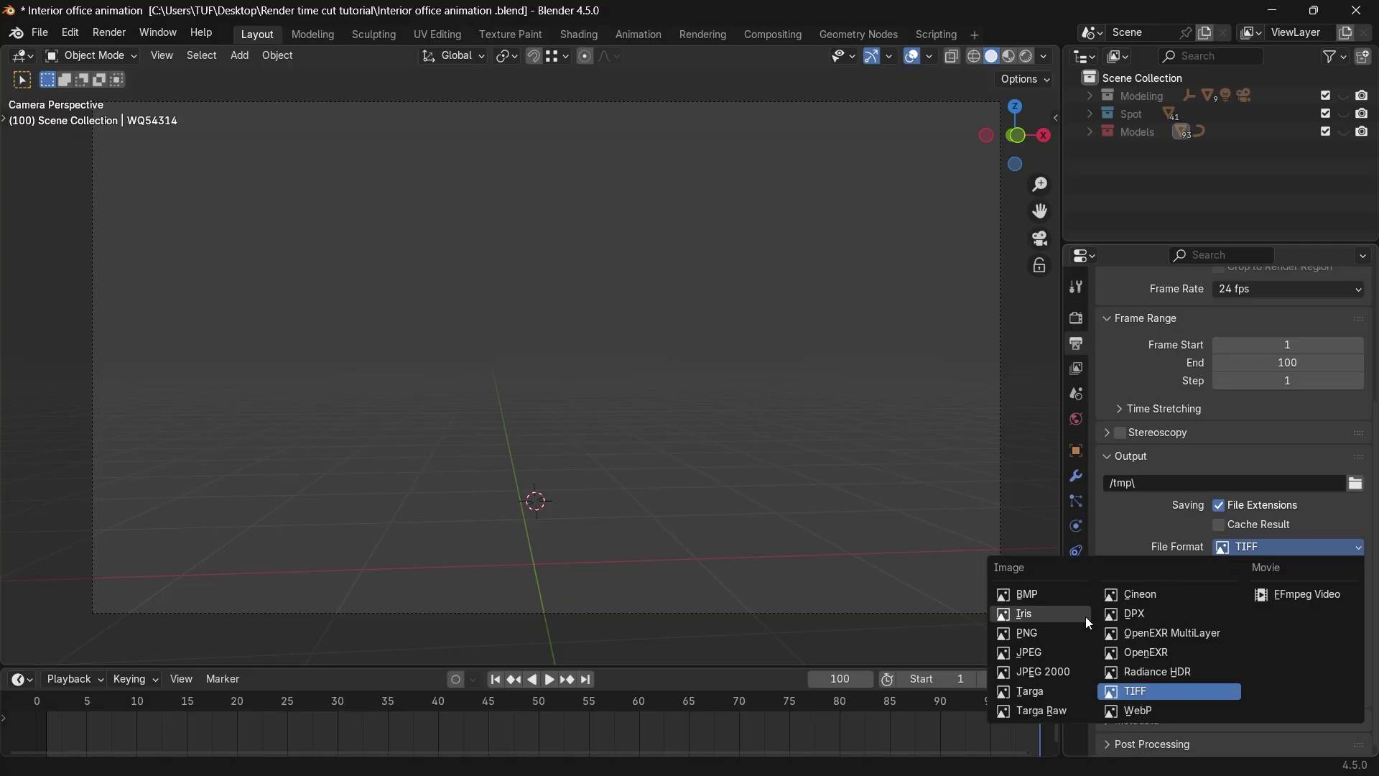
{"action": "left_click", "coordinate": [1075, 633]}
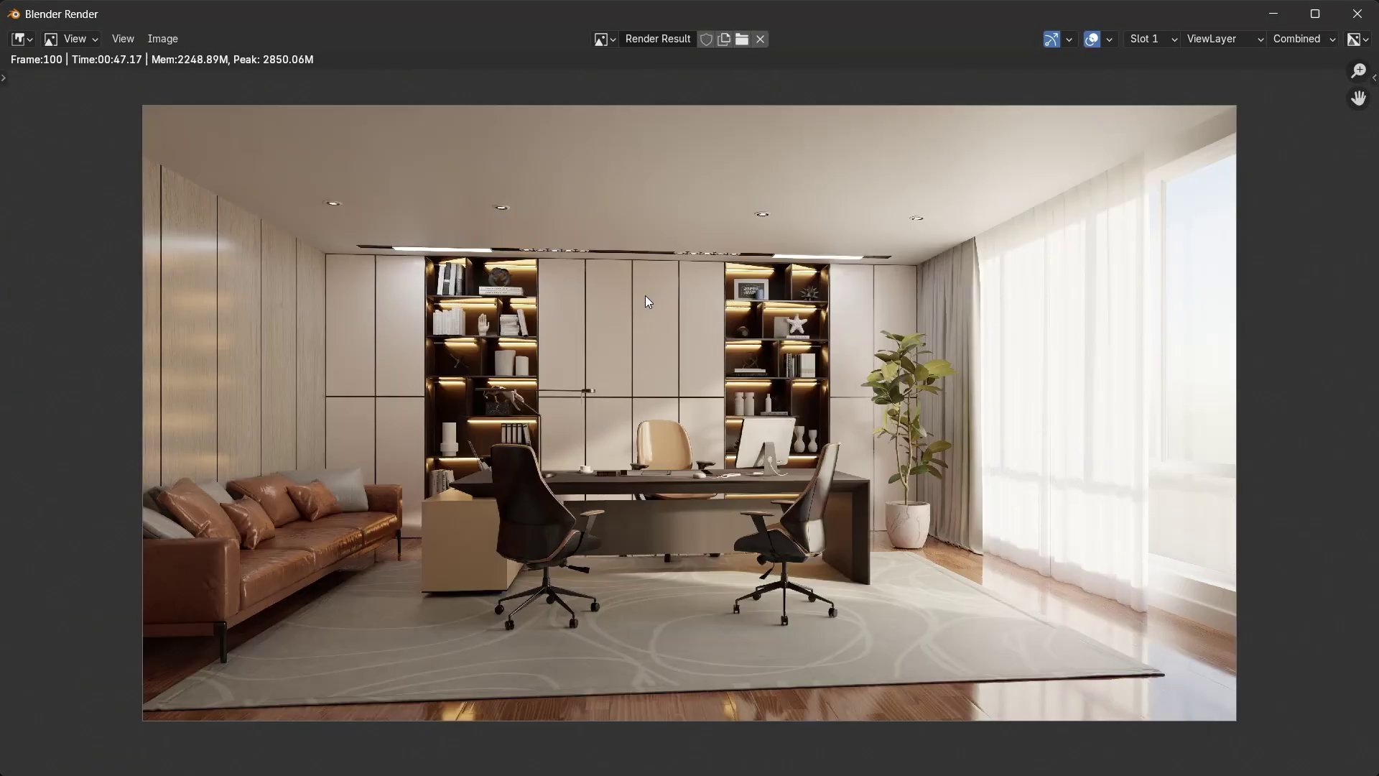
Zoom into the finished office render to inspect the bookshelves, desk and chairs.
{"action": "scroll", "coordinate": [644, 296], "scroll_direction": "up", "scroll_amount": 4}
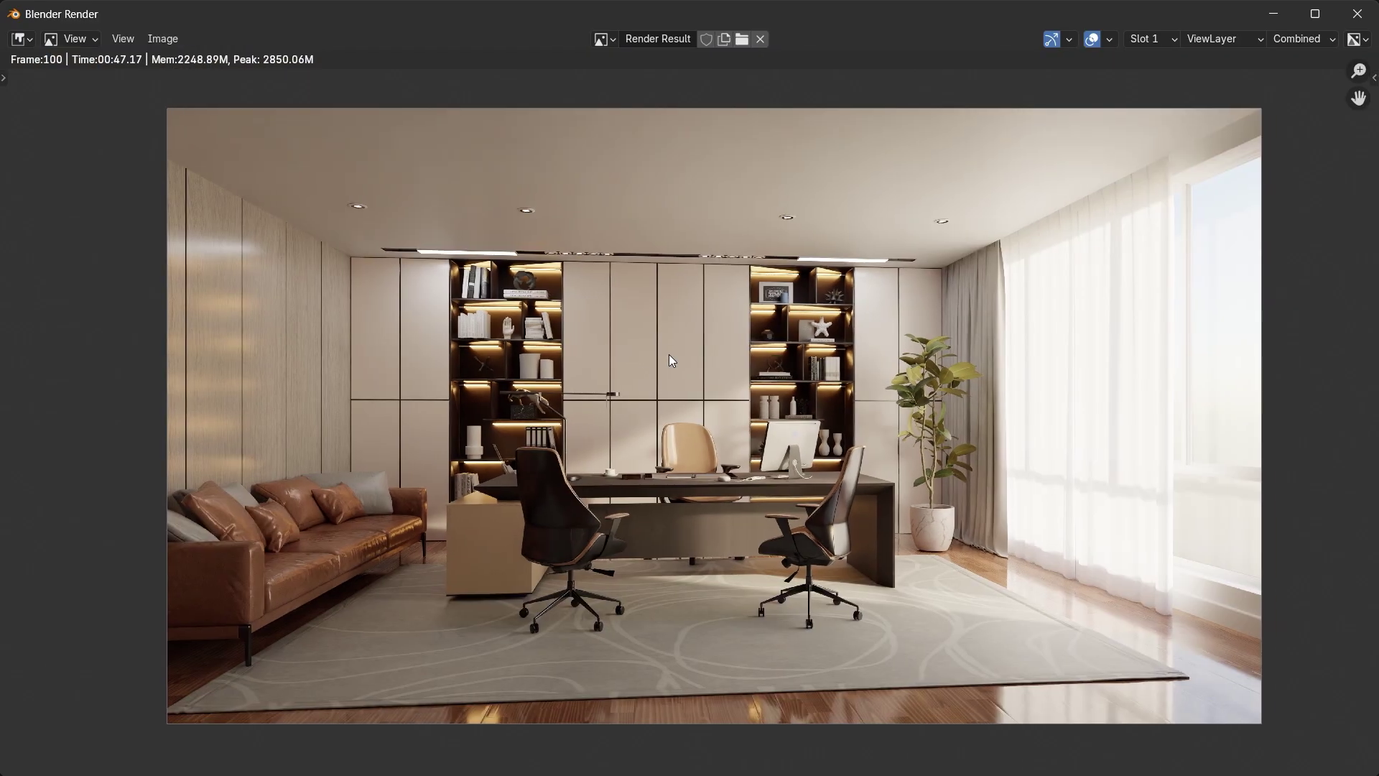
{"action": "scroll", "coordinate": [670, 355], "scroll_direction": "up", "scroll_amount": 1}
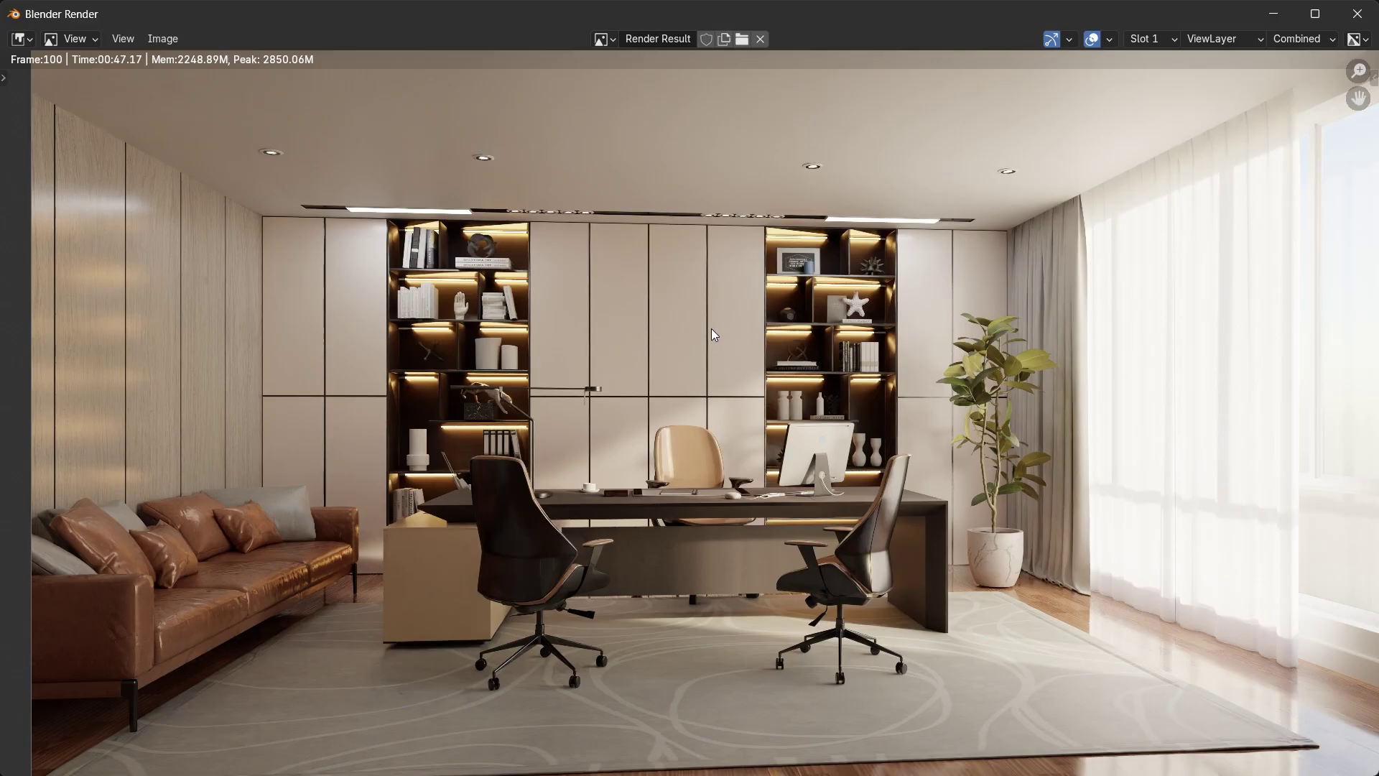
Set Resolution % to 400 and render a new high-resolution image of the office.
{"action": "left_click", "coordinate": [1357, 13]}
{"action": "left_click", "coordinate": [1291, 371]}
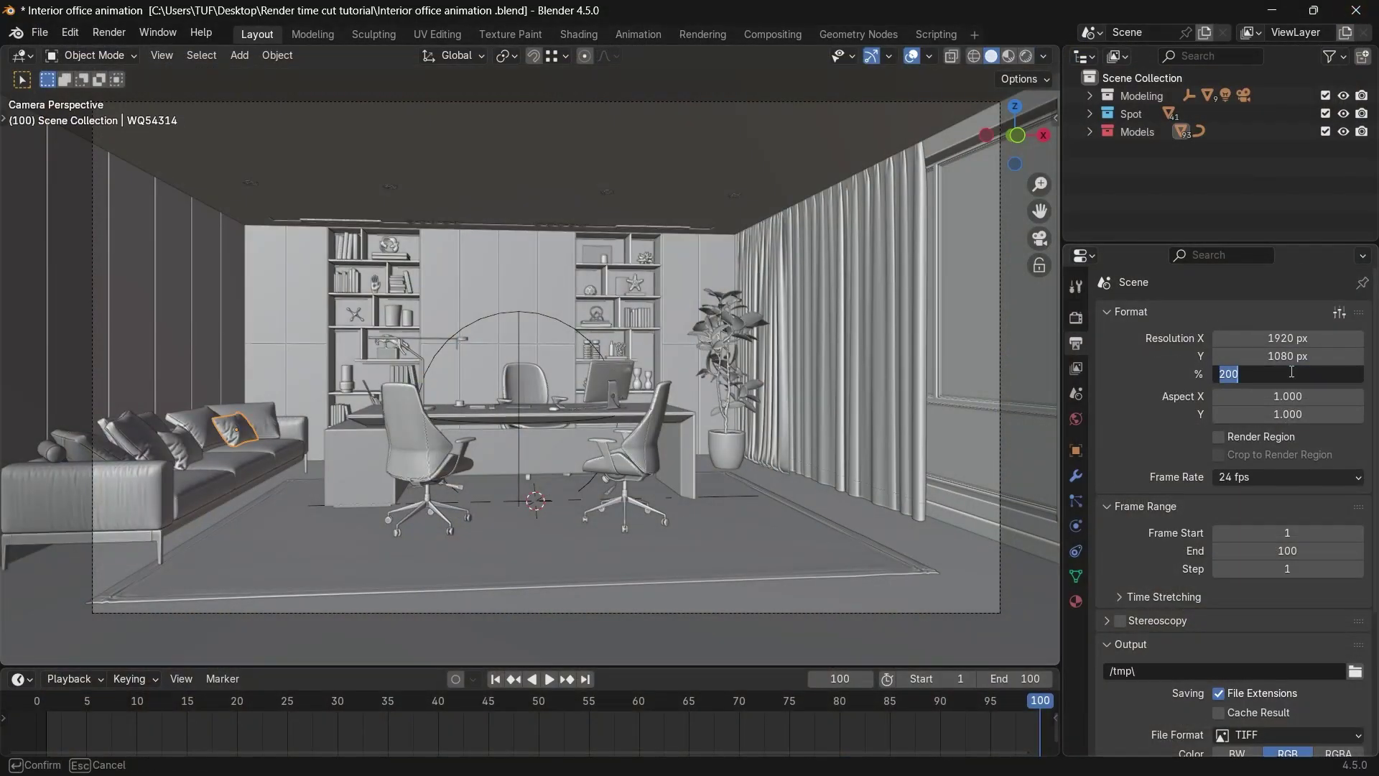
{"action": "key", "text": "Return"}
{"action": "left_click", "coordinate": [1075, 317]}
{"action": "key", "text": "F12"}
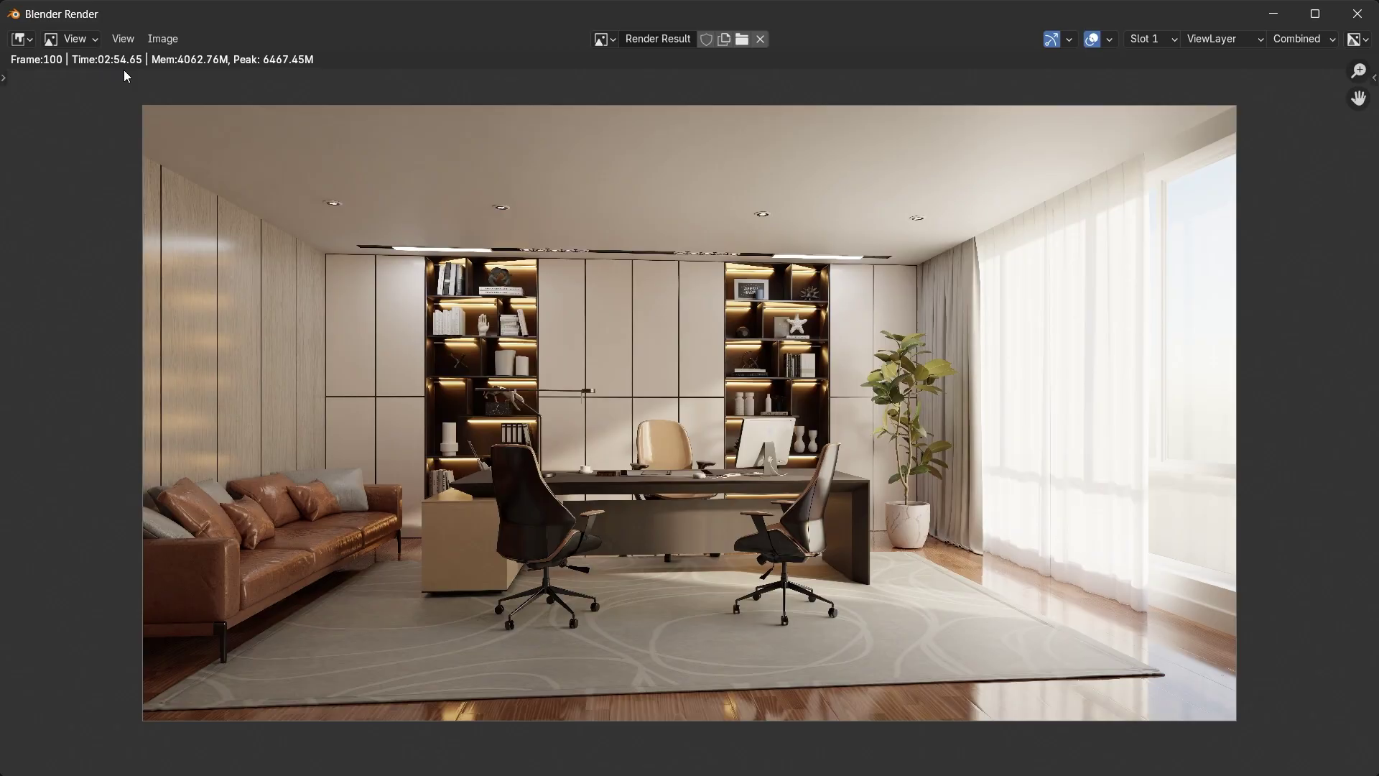
{"action": "middle_click_drag", "start_coordinate": [393, 317], "coordinate": [785, 440], "text": "ctrl"}
{"action": "scroll", "coordinate": [722, 431], "scroll_direction": "down", "scroll_amount": 1}
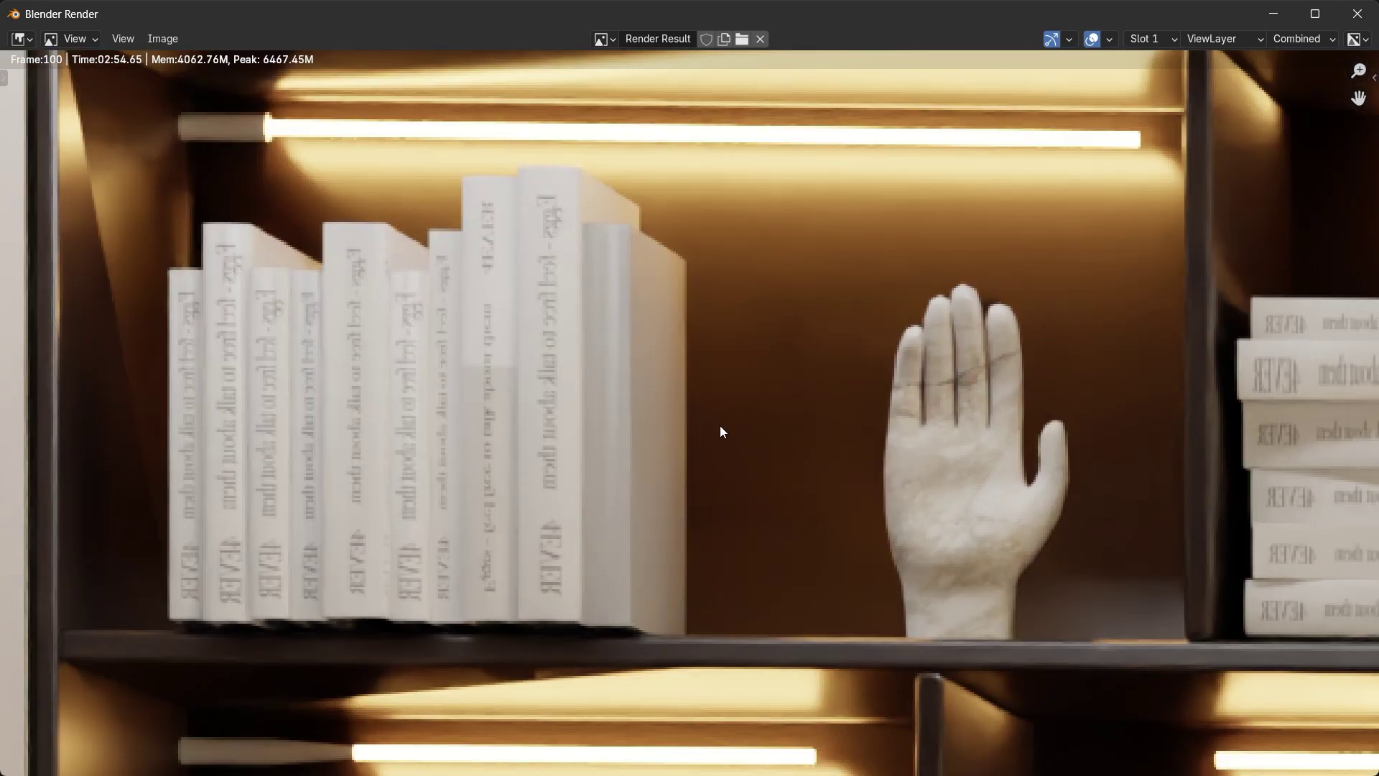
{"action": "scroll", "coordinate": [719, 432], "scroll_direction": "down", "scroll_amount": 6}
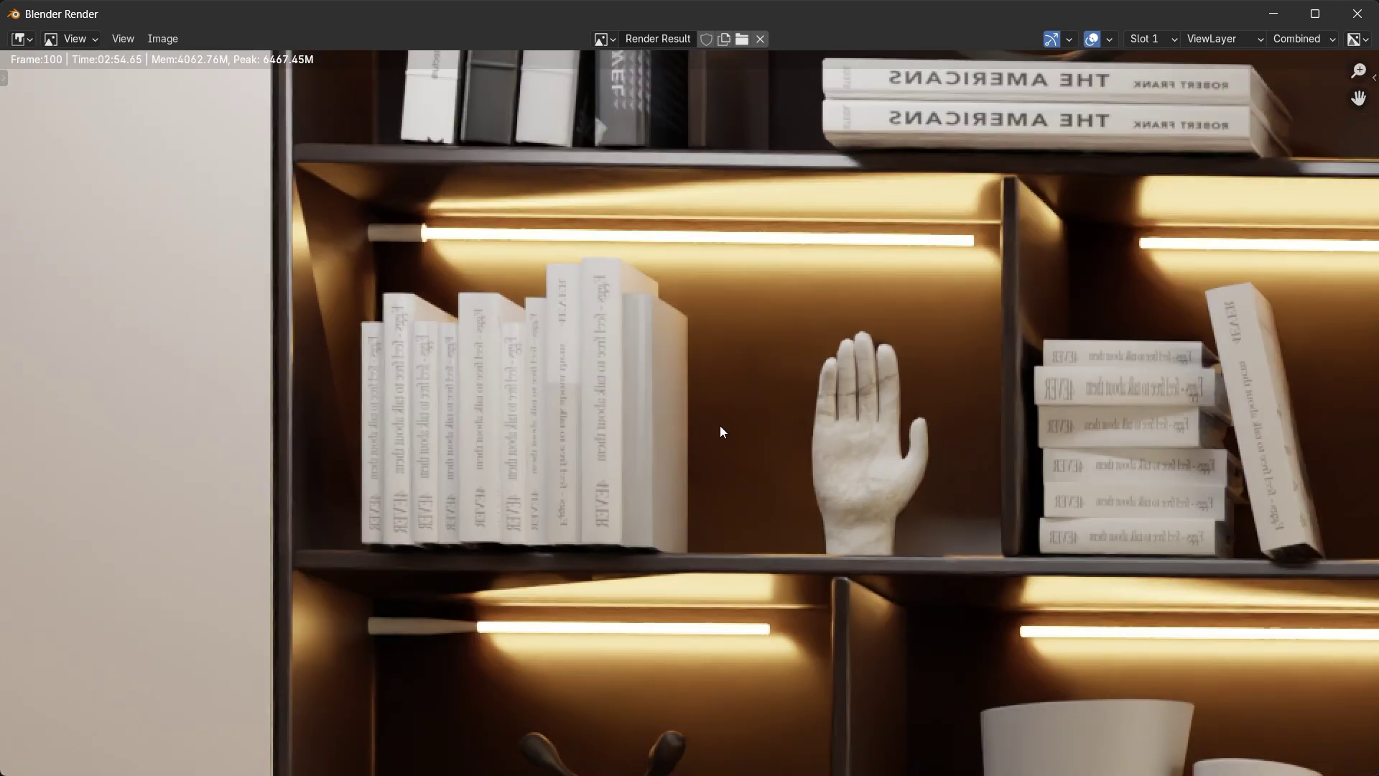
{"action": "scroll", "coordinate": [708, 420], "scroll_direction": "up", "scroll_amount": 2}
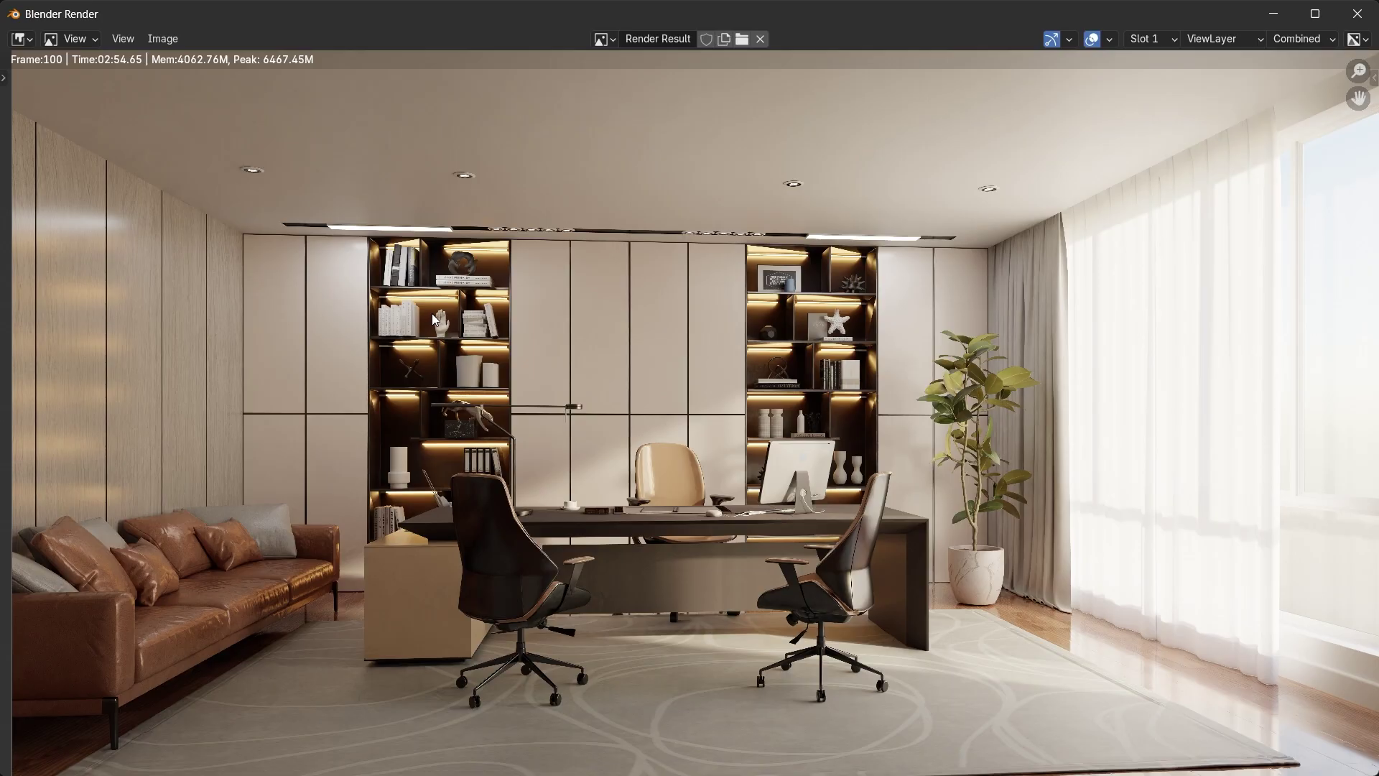
{"action": "scroll", "coordinate": [728, 487], "scroll_direction": "up", "scroll_amount": 9}
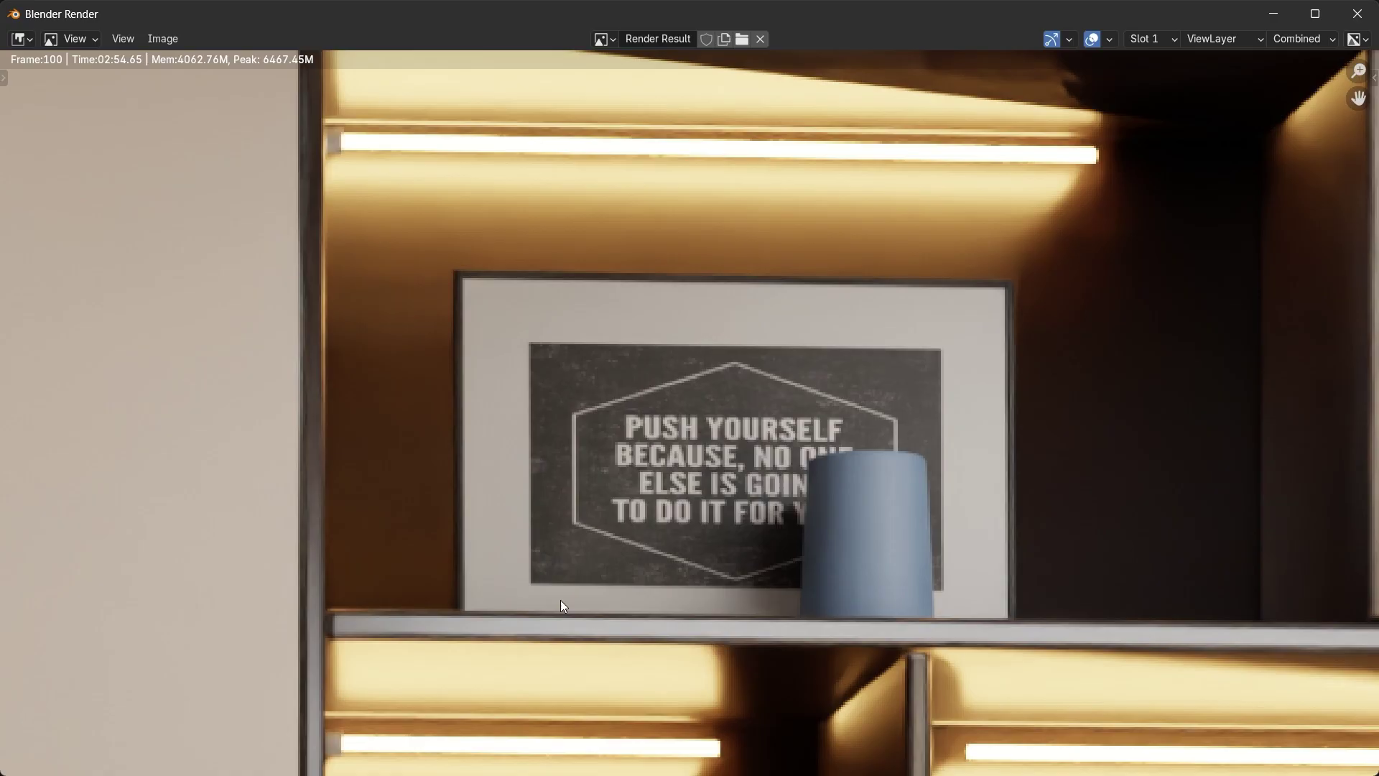
{"action": "scroll", "coordinate": [560, 601], "scroll_direction": "down", "scroll_amount": 7}
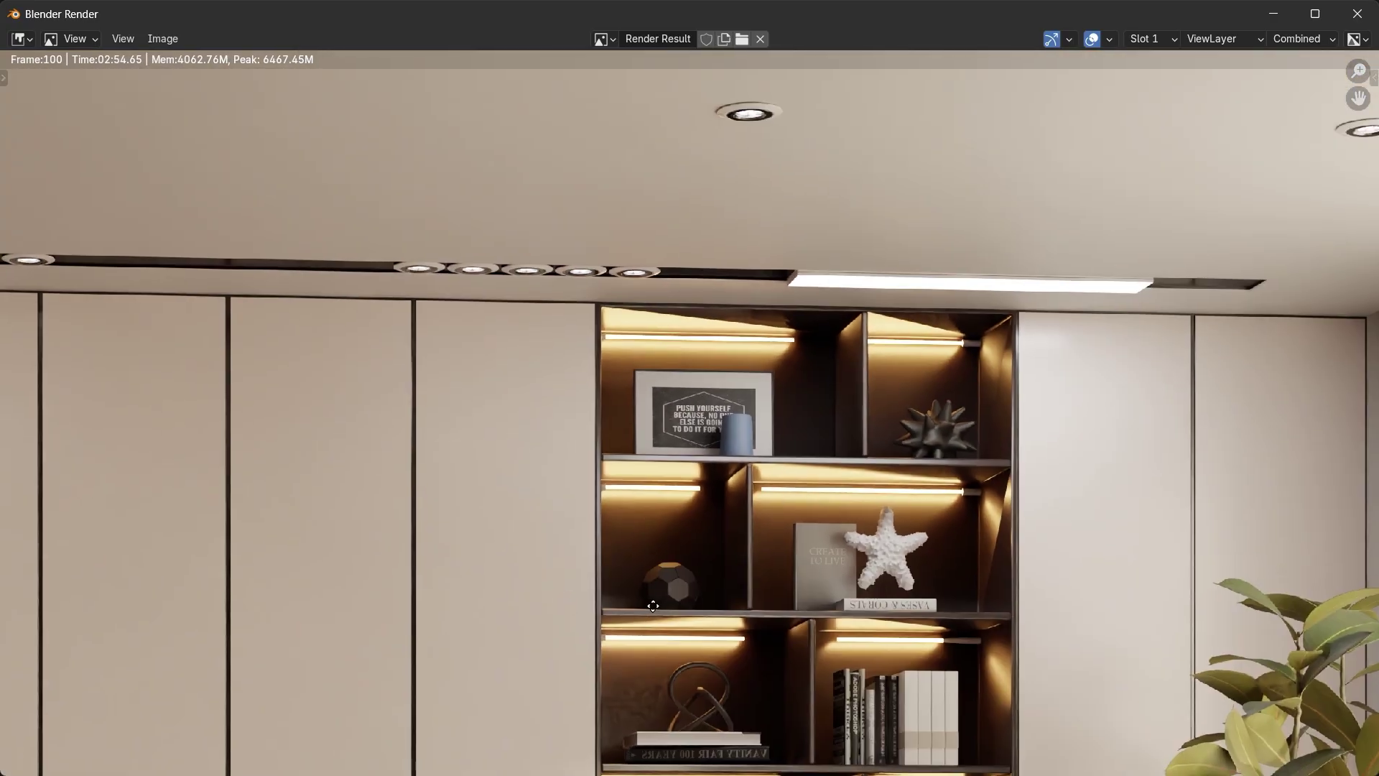
{"action": "middle_click_drag", "start_coordinate": [560, 601], "coordinate": [603, 184]}
{"action": "scroll", "coordinate": [640, 498], "scroll_direction": "up", "scroll_amount": 4}
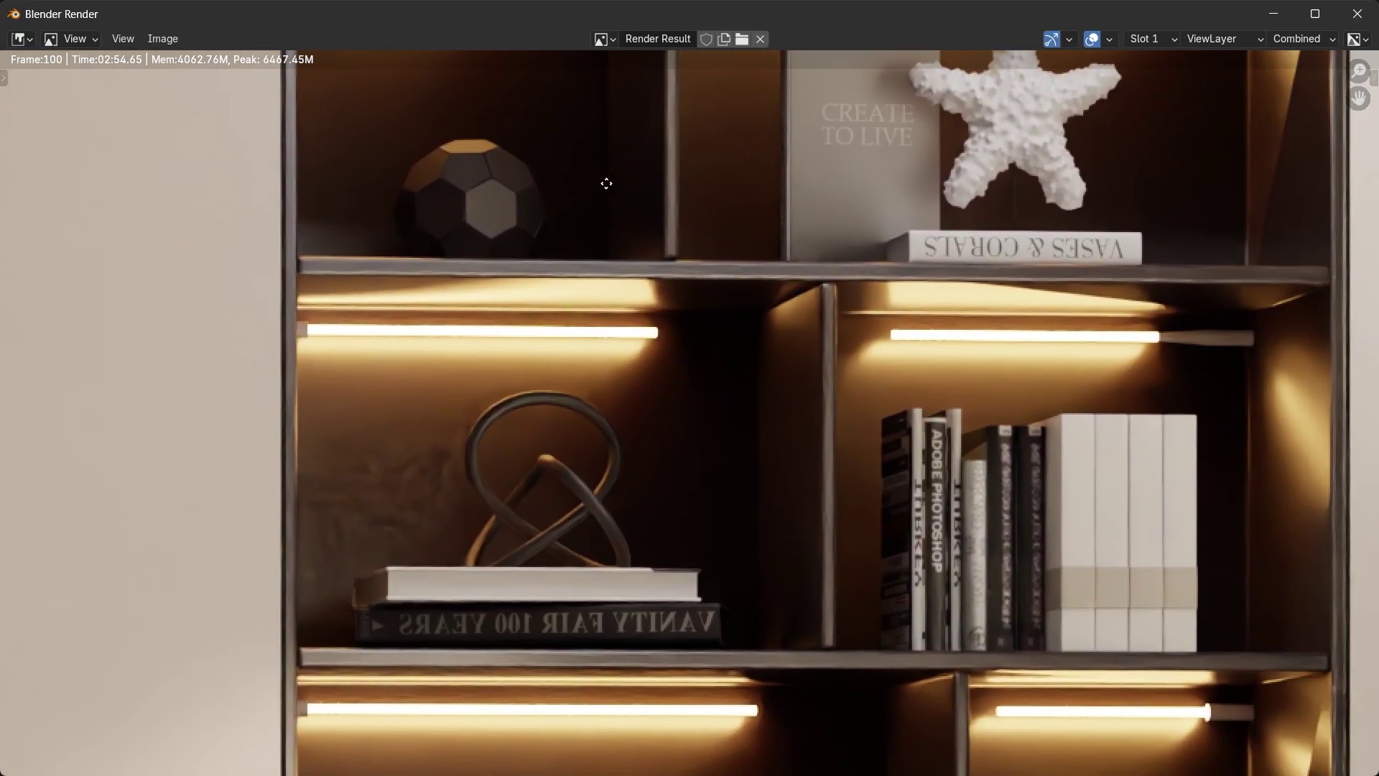
{"action": "scroll", "coordinate": [674, 361], "scroll_direction": "down", "scroll_amount": 1}
{"action": "middle_click_drag", "start_coordinate": [675, 364], "coordinate": [714, 191]}
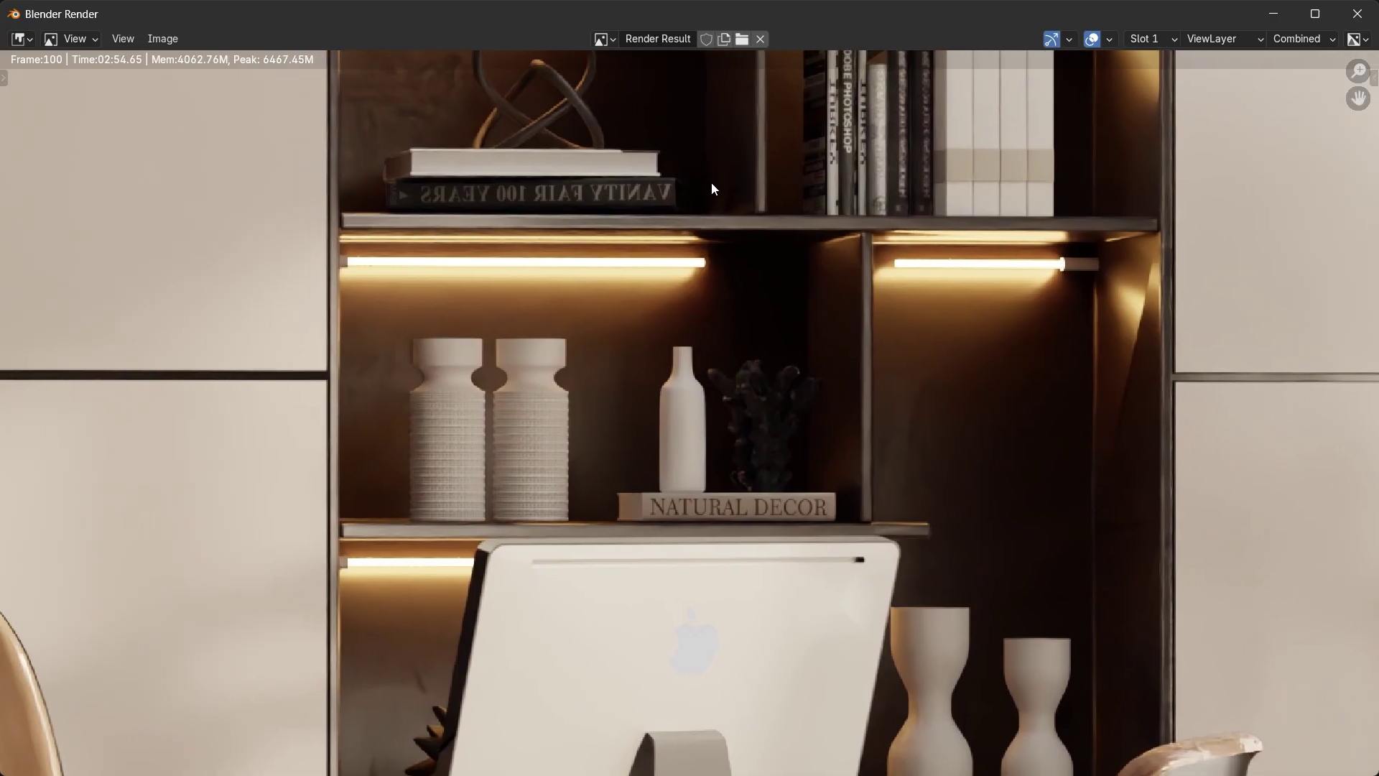
{"action": "scroll", "coordinate": [641, 408], "scroll_direction": "down", "scroll_amount": 5}
{"action": "scroll", "coordinate": [640, 407], "scroll_direction": "down", "scroll_amount": 5}
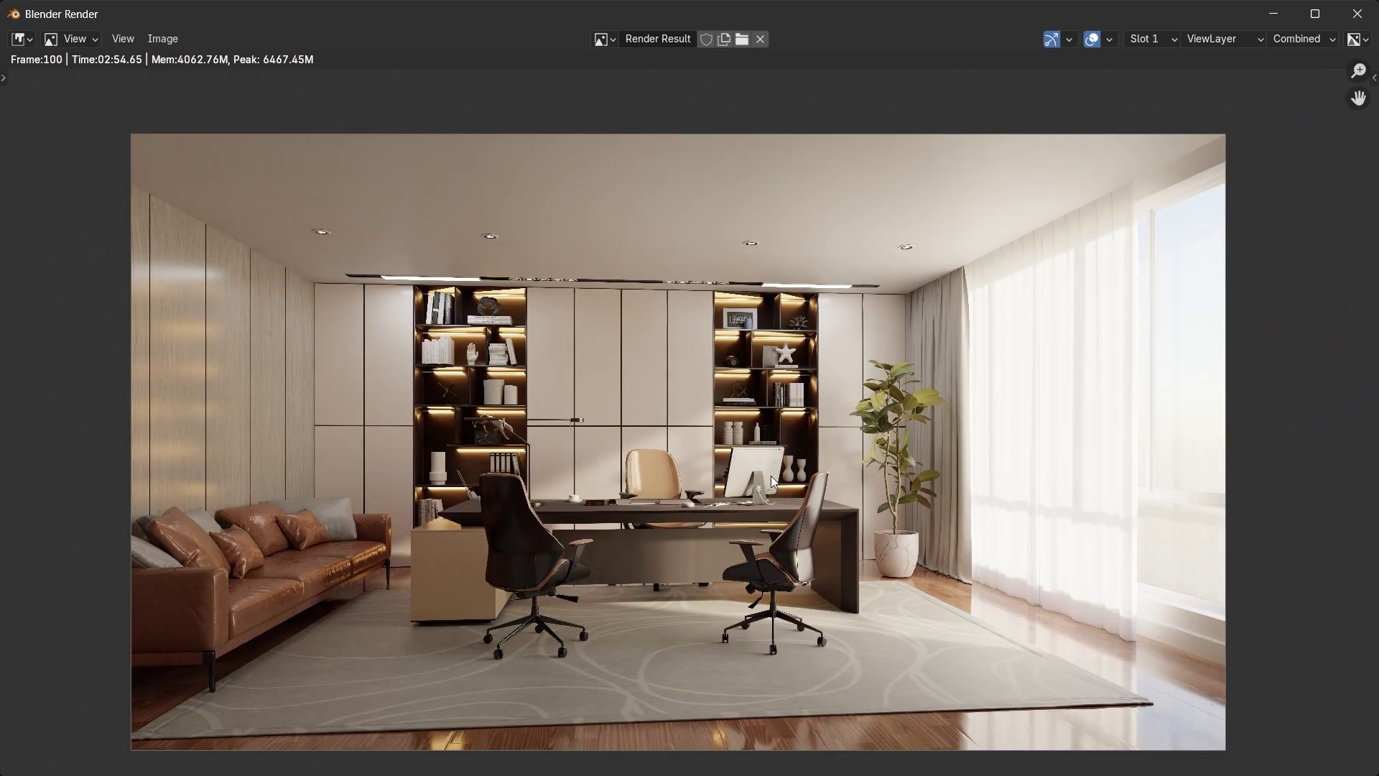
{"action": "scroll", "coordinate": [783, 467], "scroll_direction": "up", "scroll_amount": 1}
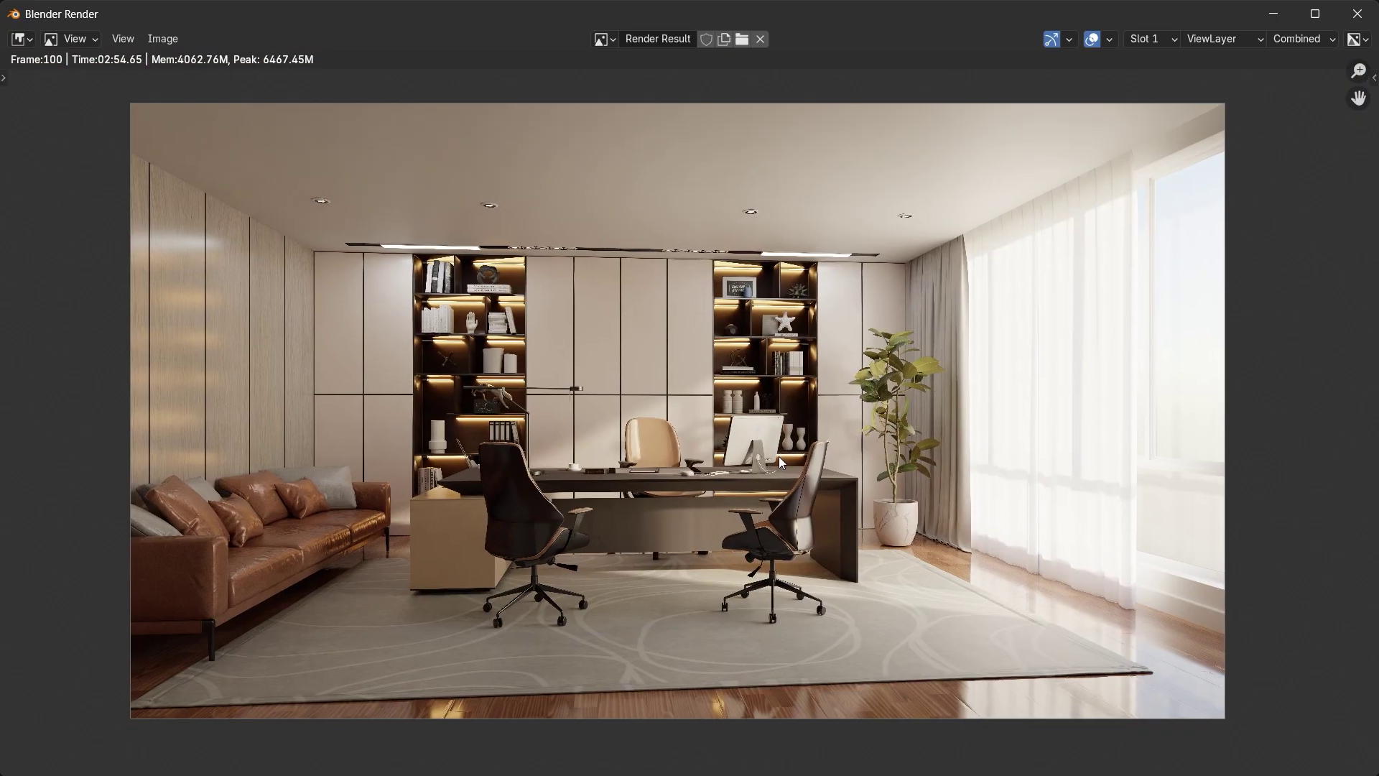